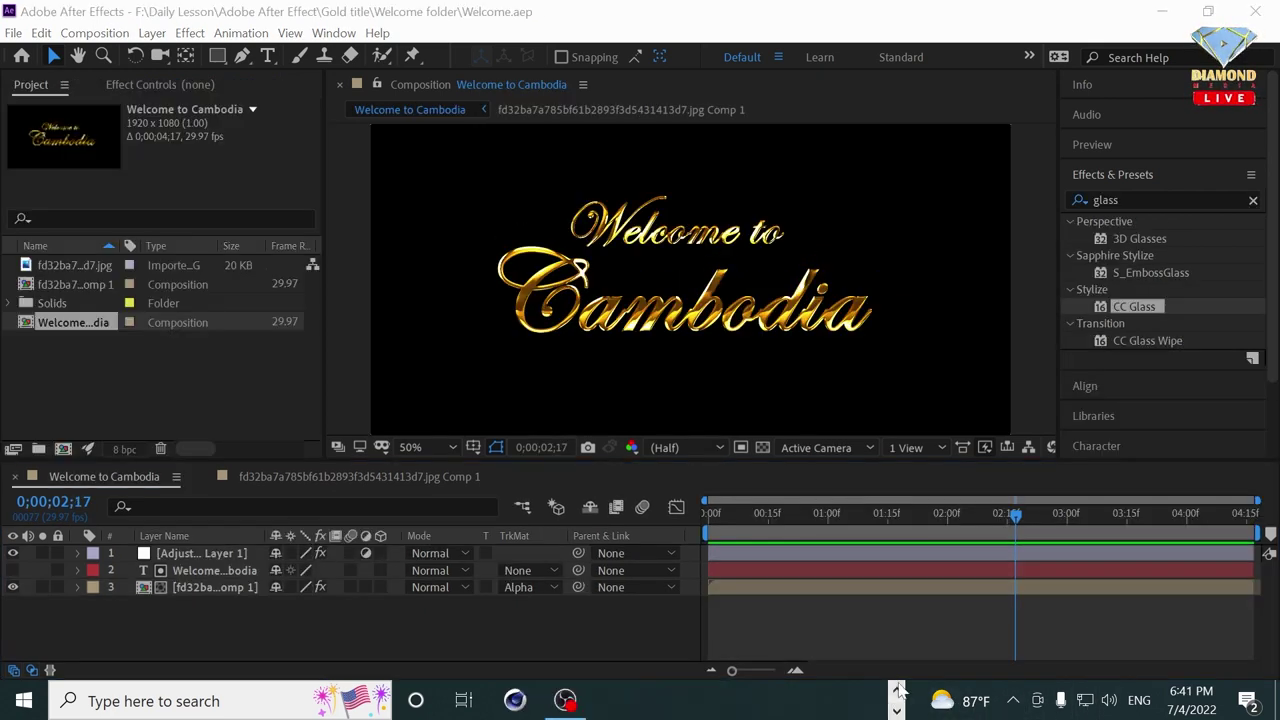
# Launch Google Chrome from the desktop.
pyautogui.click(898, 690)
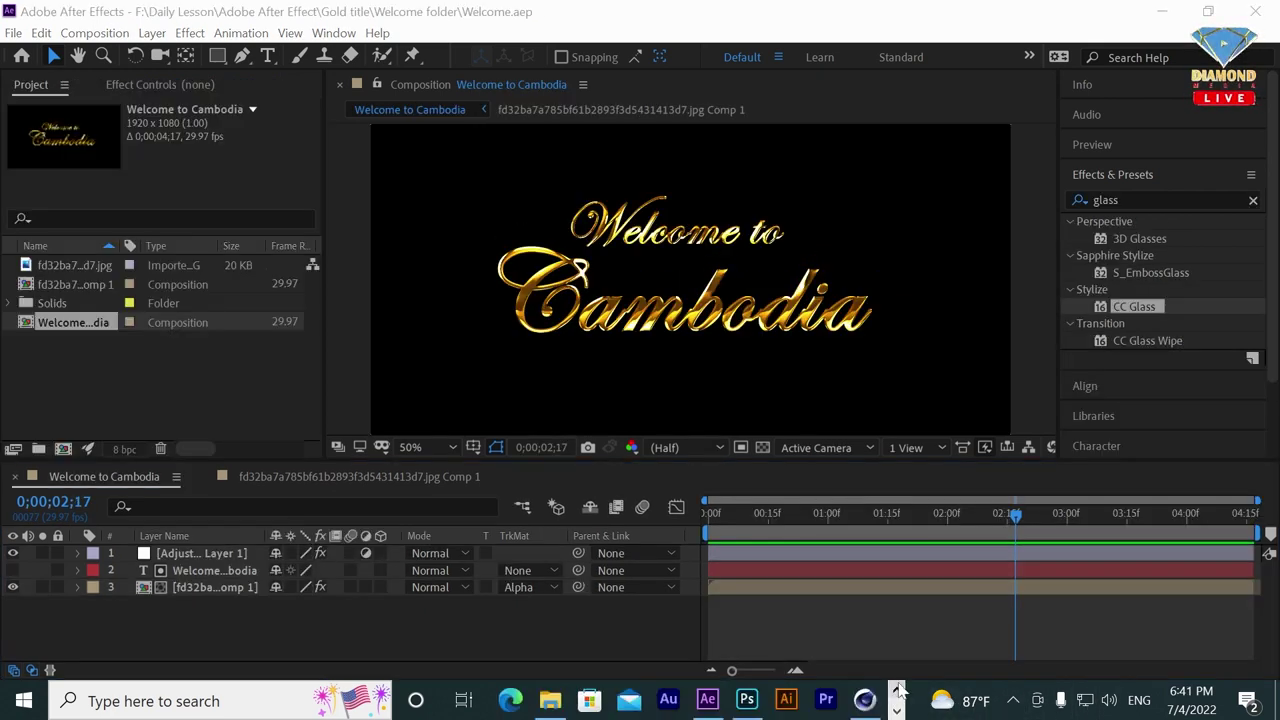
pyautogui.press('super+d')
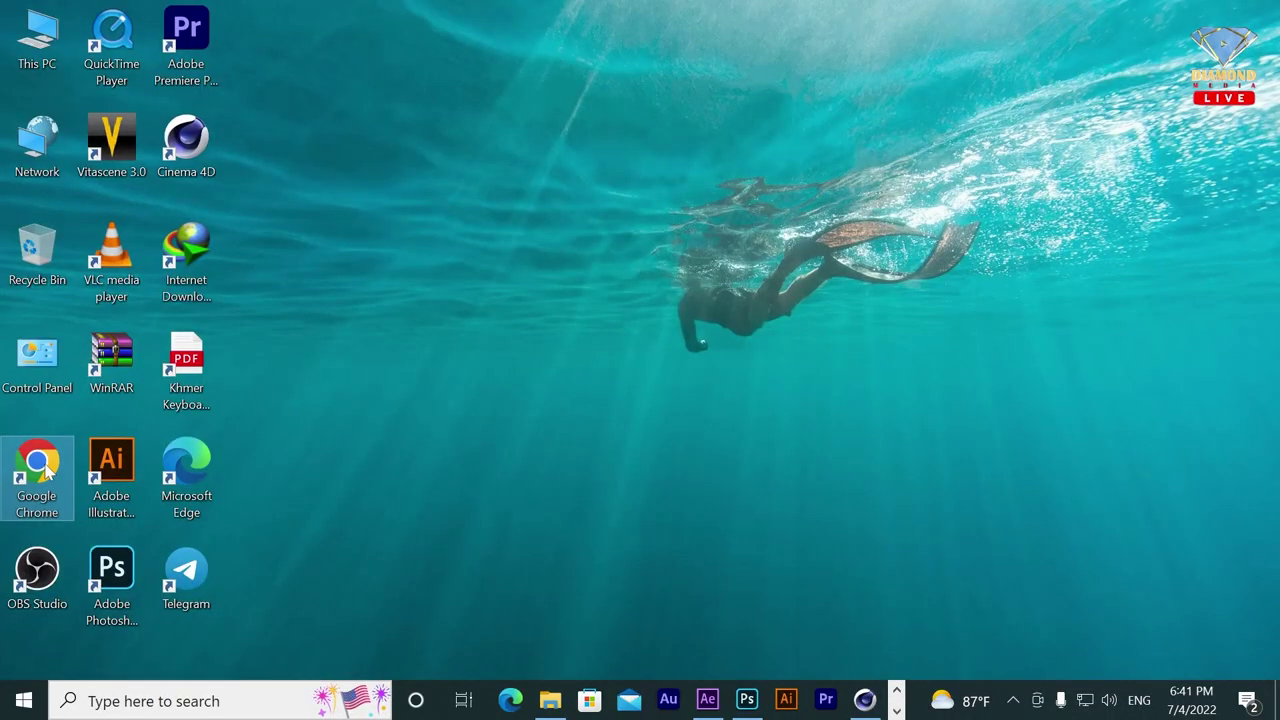
pyautogui.doubleClick(45, 470)
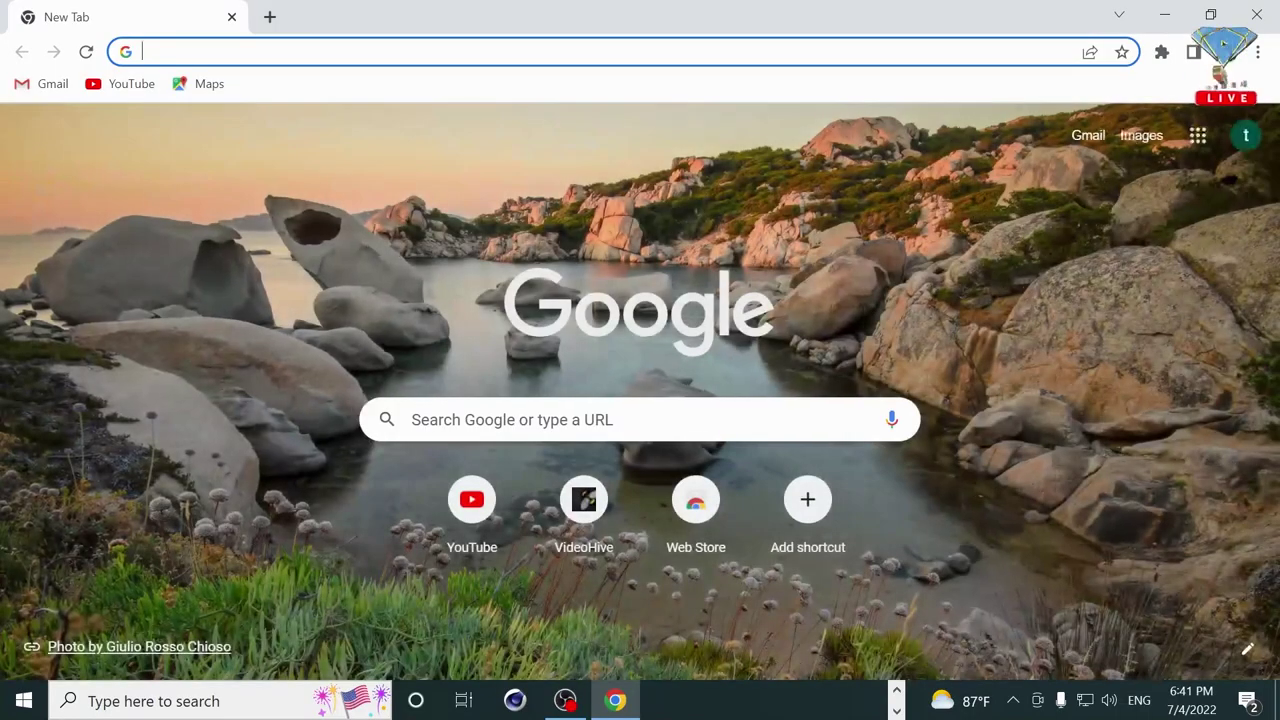
# Search Google for 'studio reflection image'.
pyautogui.click(490, 419)
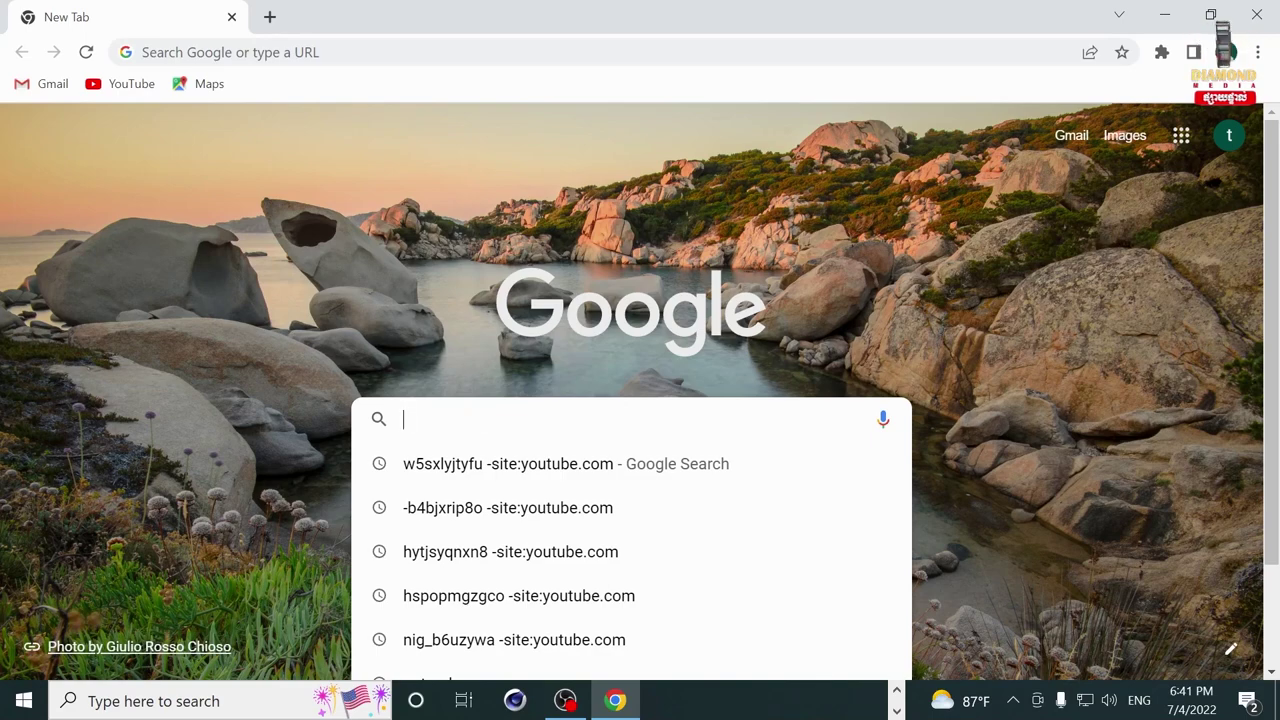
pyautogui.write('Studi')
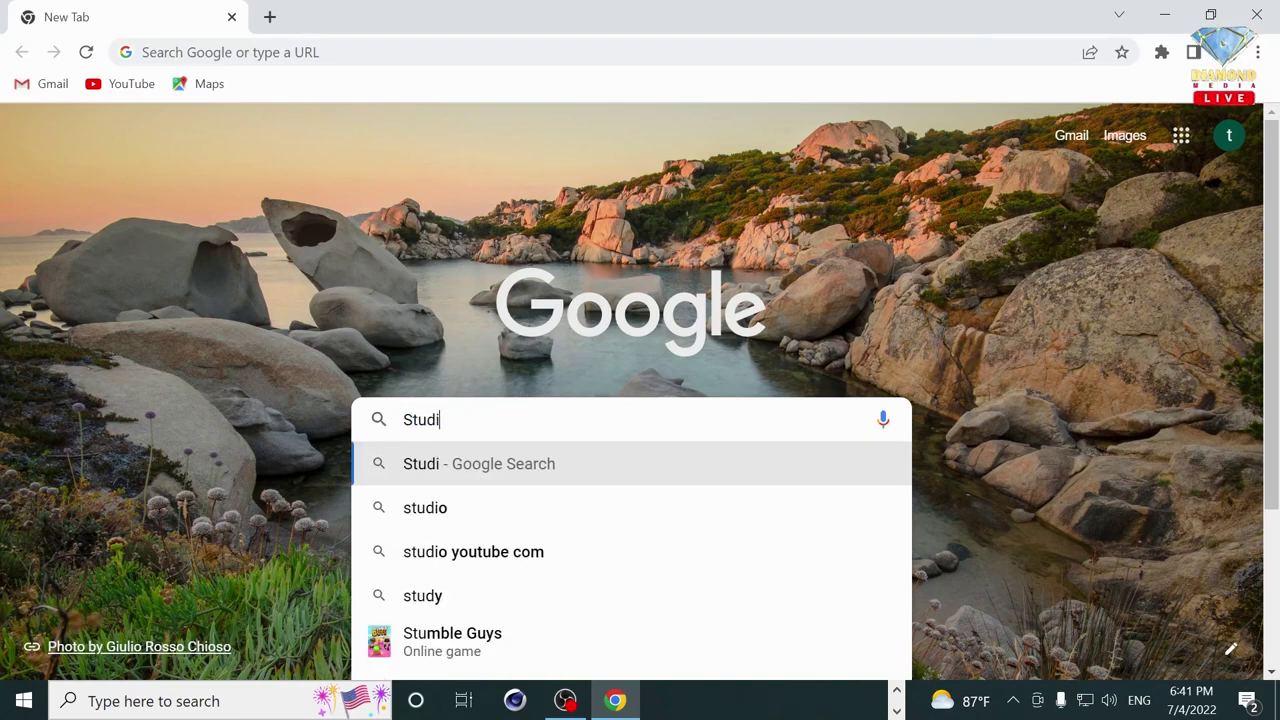
pyautogui.write('o Fe')
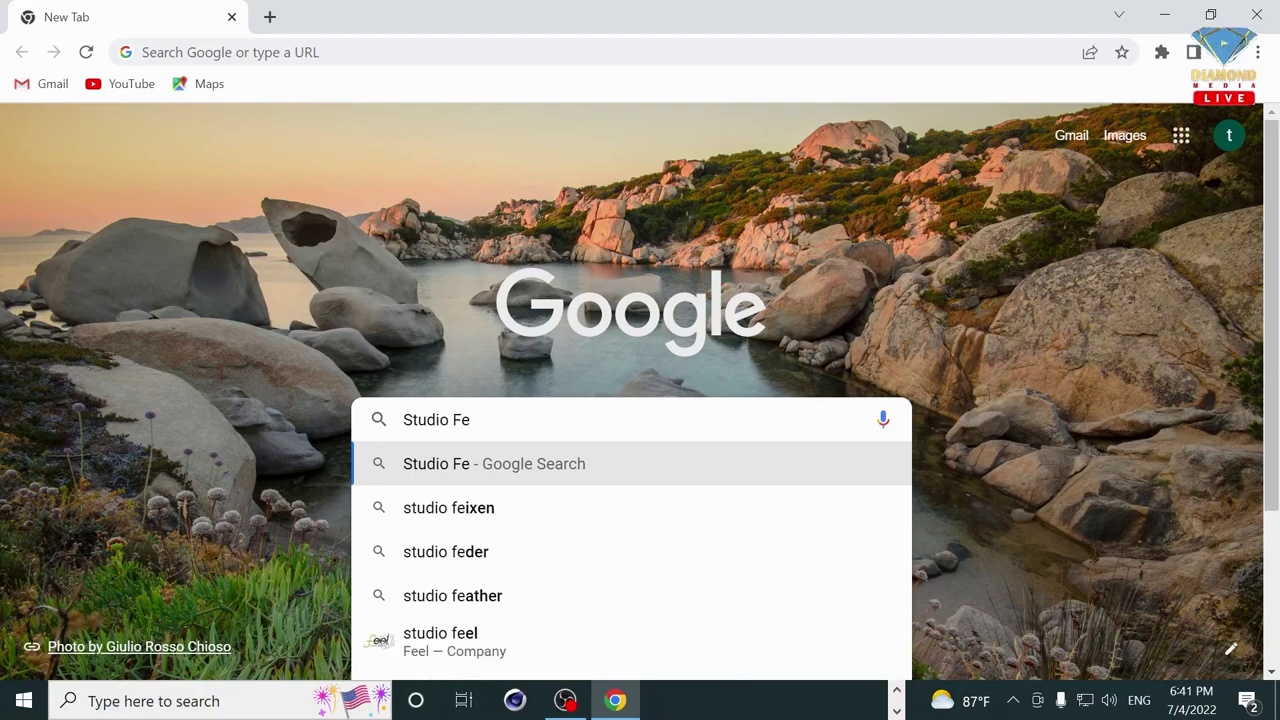
pyautogui.press('BackSpace')
pyautogui.press('BackSpace')
pyautogui.write('Rfect')
pyautogui.press('BackSpace')
pyautogui.press('BackSpace')
pyautogui.press('BackSpace')
pyautogui.press('BackSpace')
pyautogui.write('efelct')
pyautogui.press('Return')
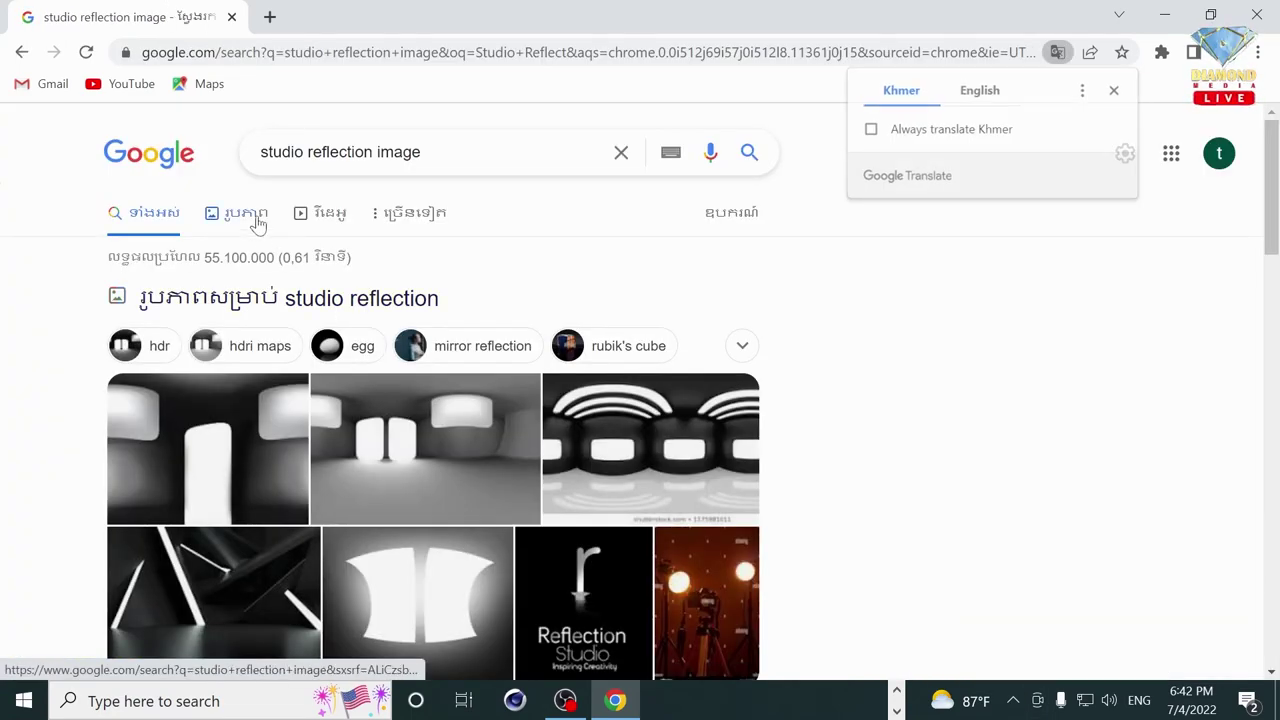
# Browse the Google Images results and open a larger preview of the first picture.
pyautogui.click(254, 216)
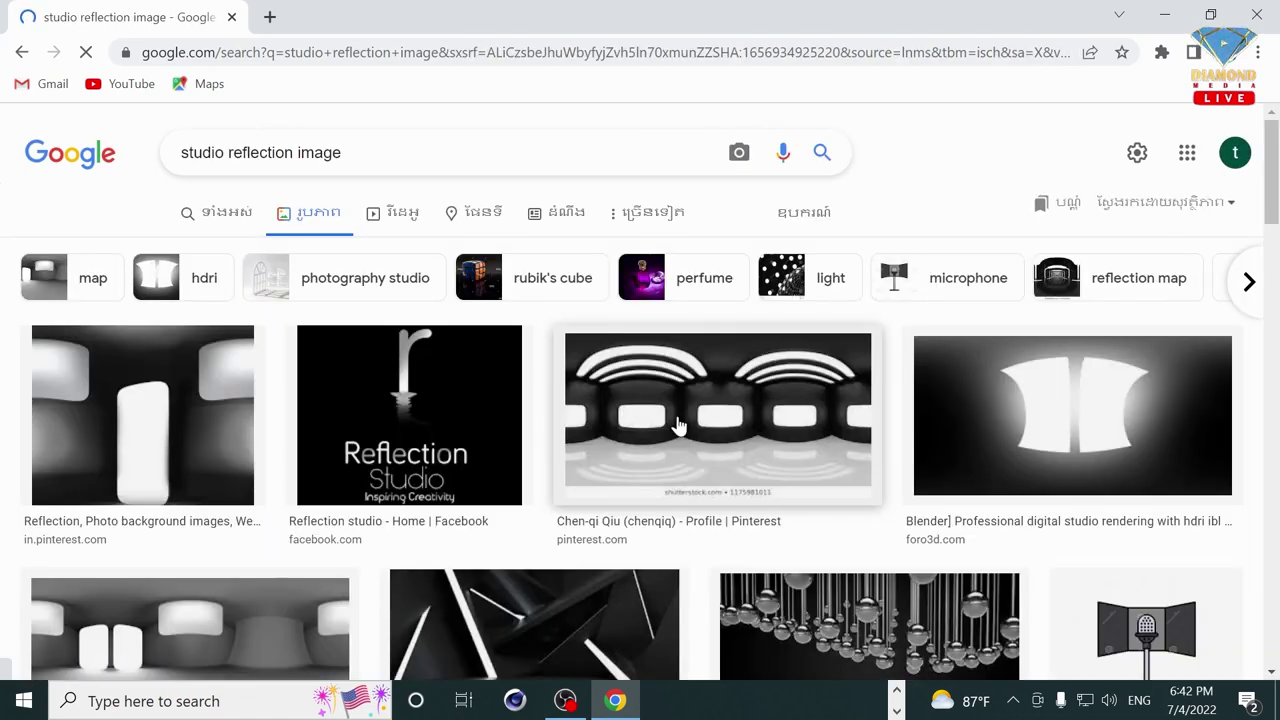
pyautogui.scroll(-2, 848, 440)
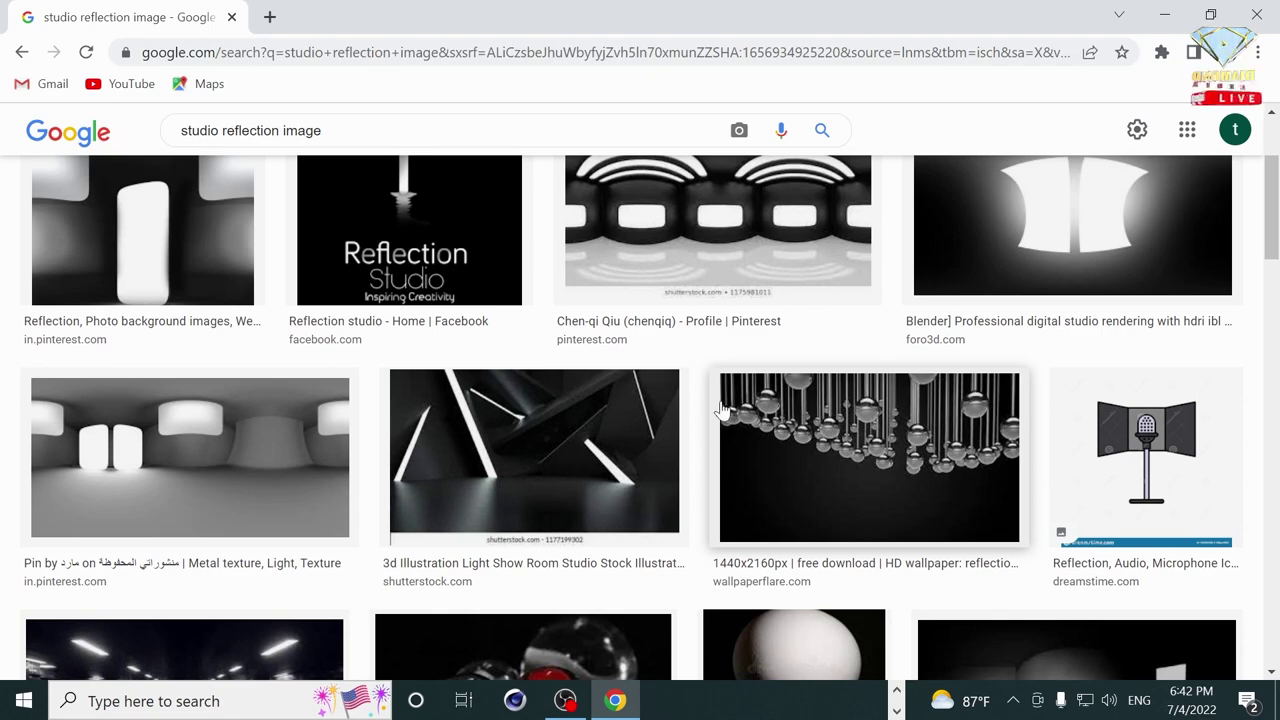
pyautogui.scroll(-1, 722, 411)
pyautogui.scroll(-2, 720, 409)
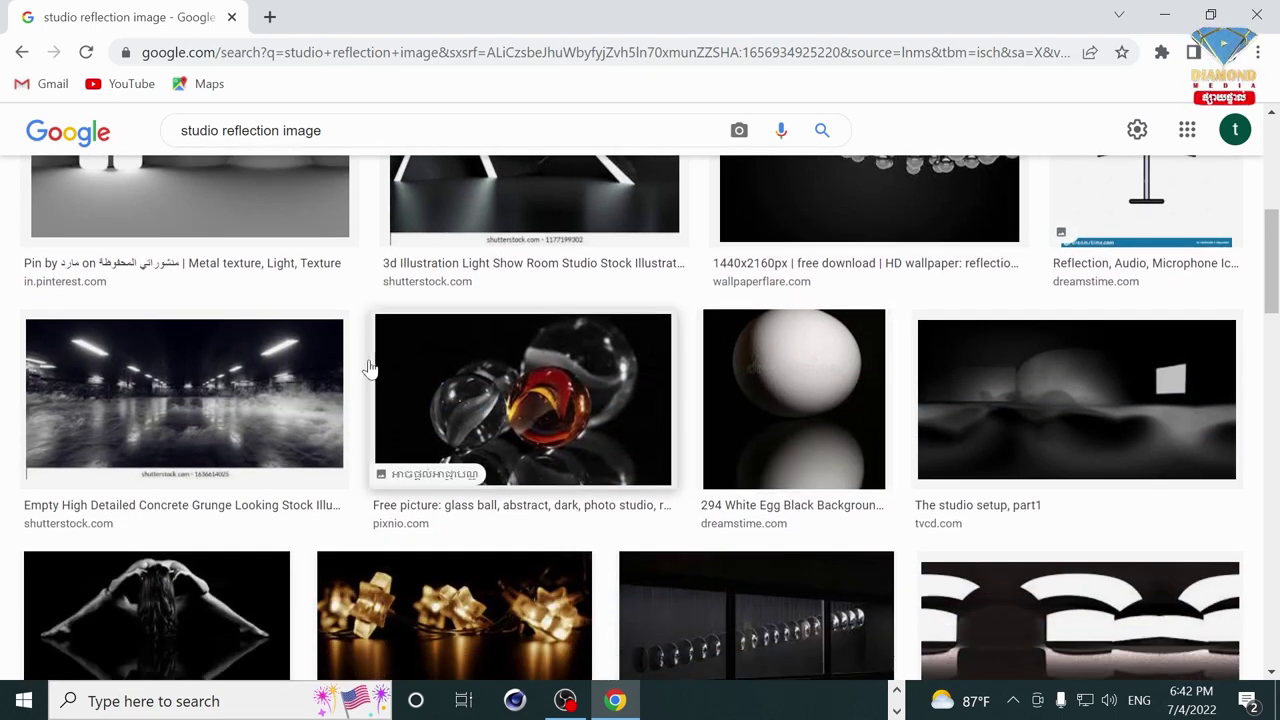
pyautogui.scroll(3, 210, 312)
pyautogui.scroll(2, 210, 312)
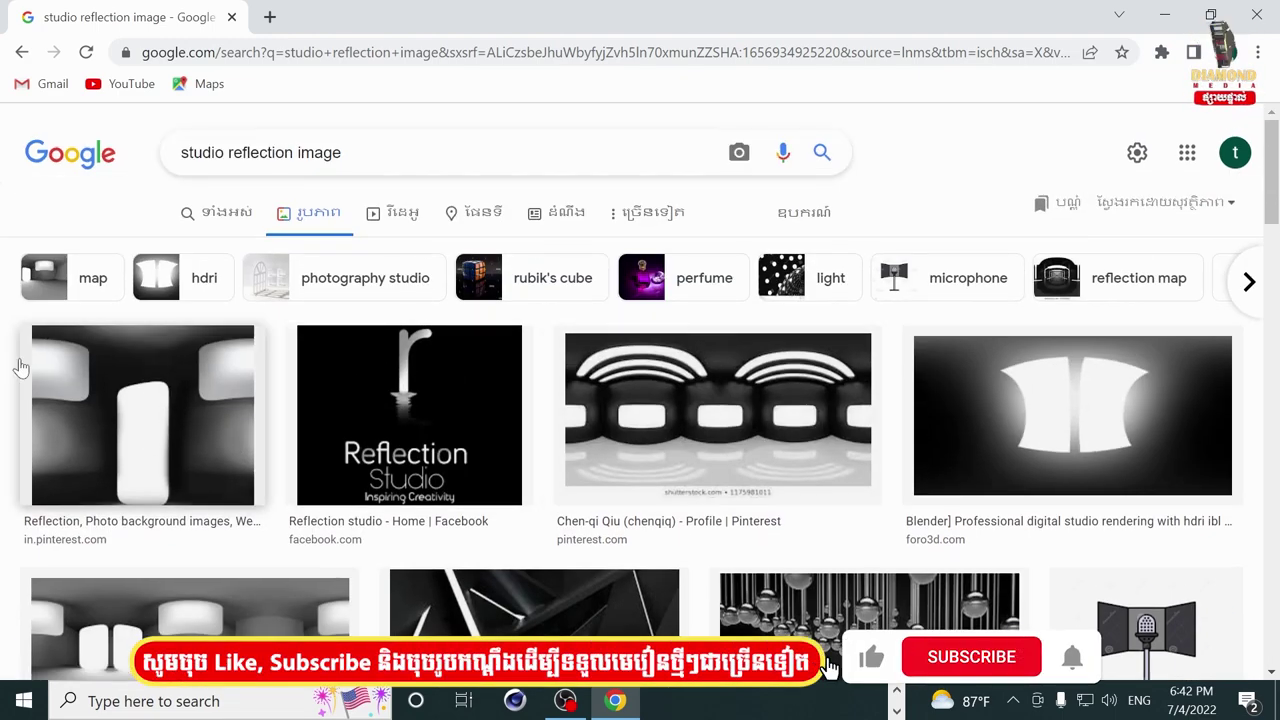
pyautogui.click(198, 433)
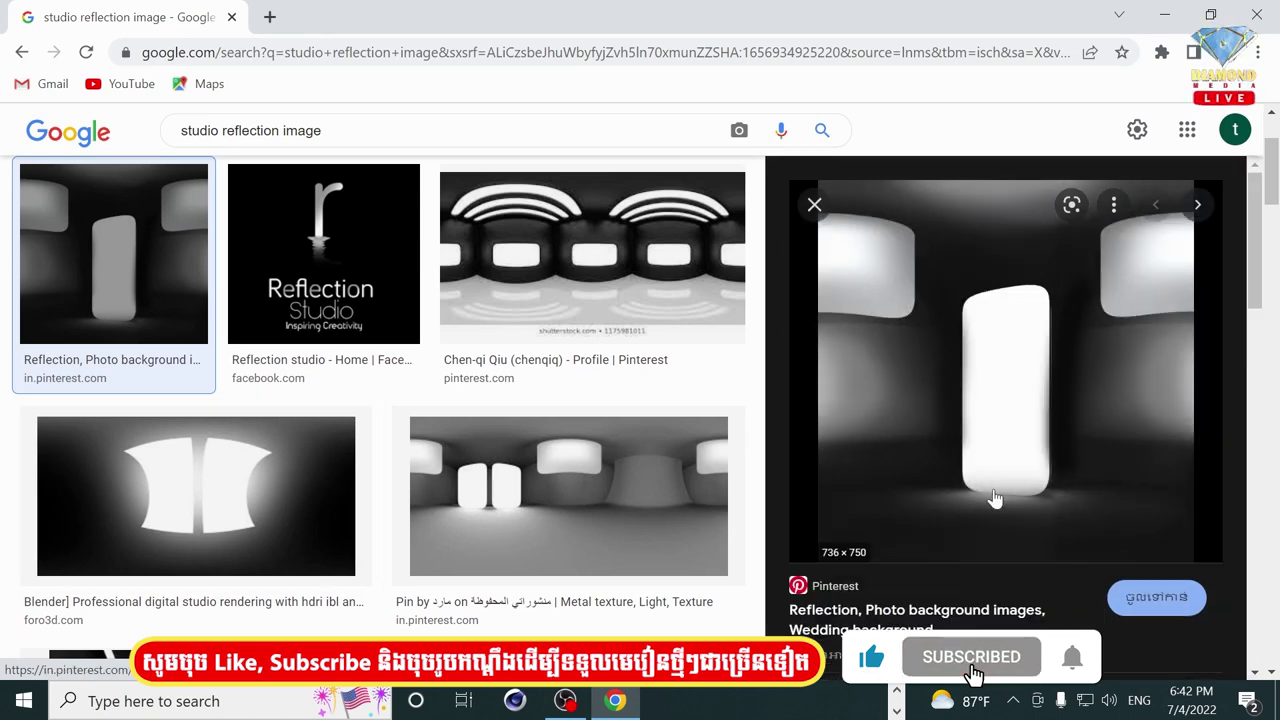
# Save the preview image as a JPEG on DATA 02 (F:) and return to After Effects.
pyautogui.rightClick(985, 432)
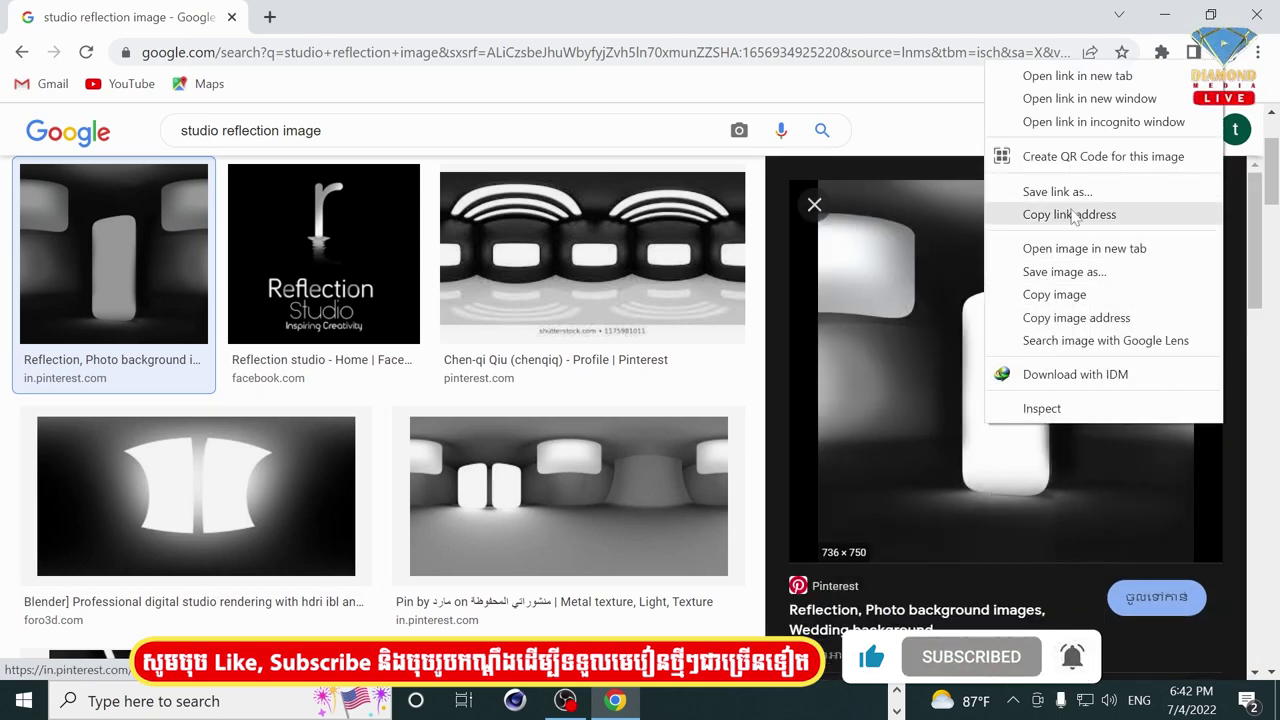
pyautogui.click(1064, 274)
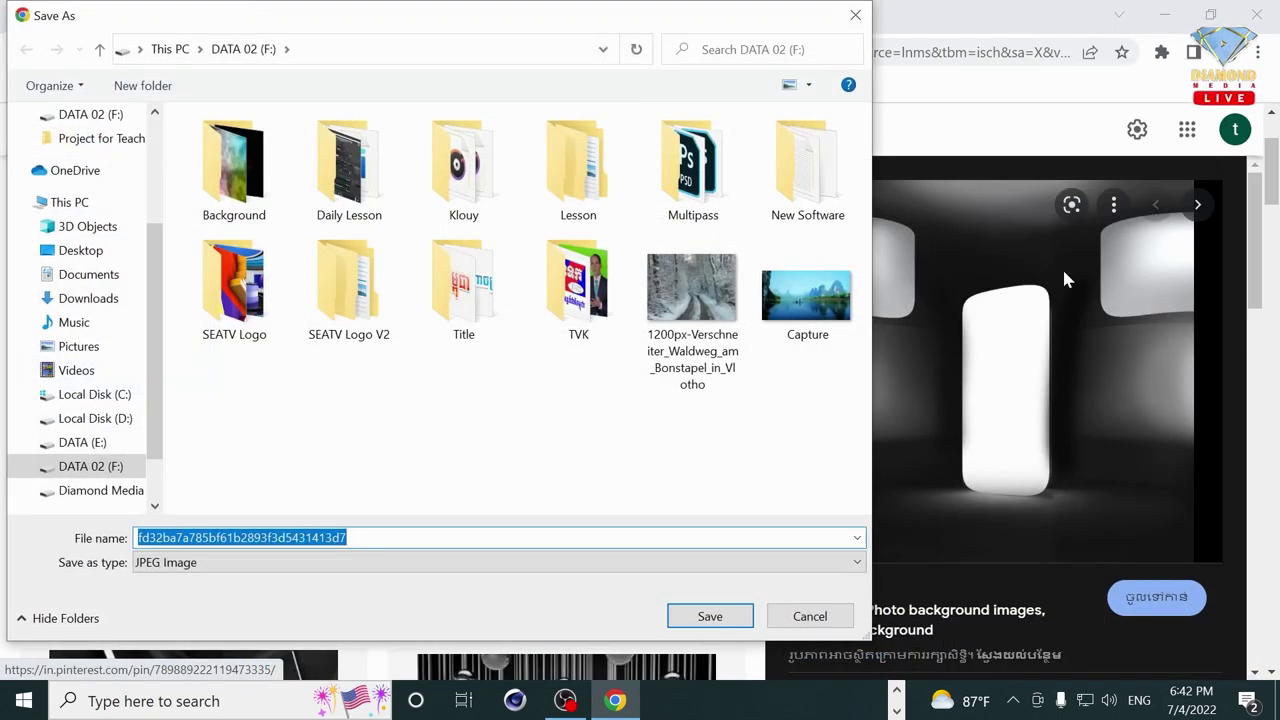
pyautogui.click(710, 616)
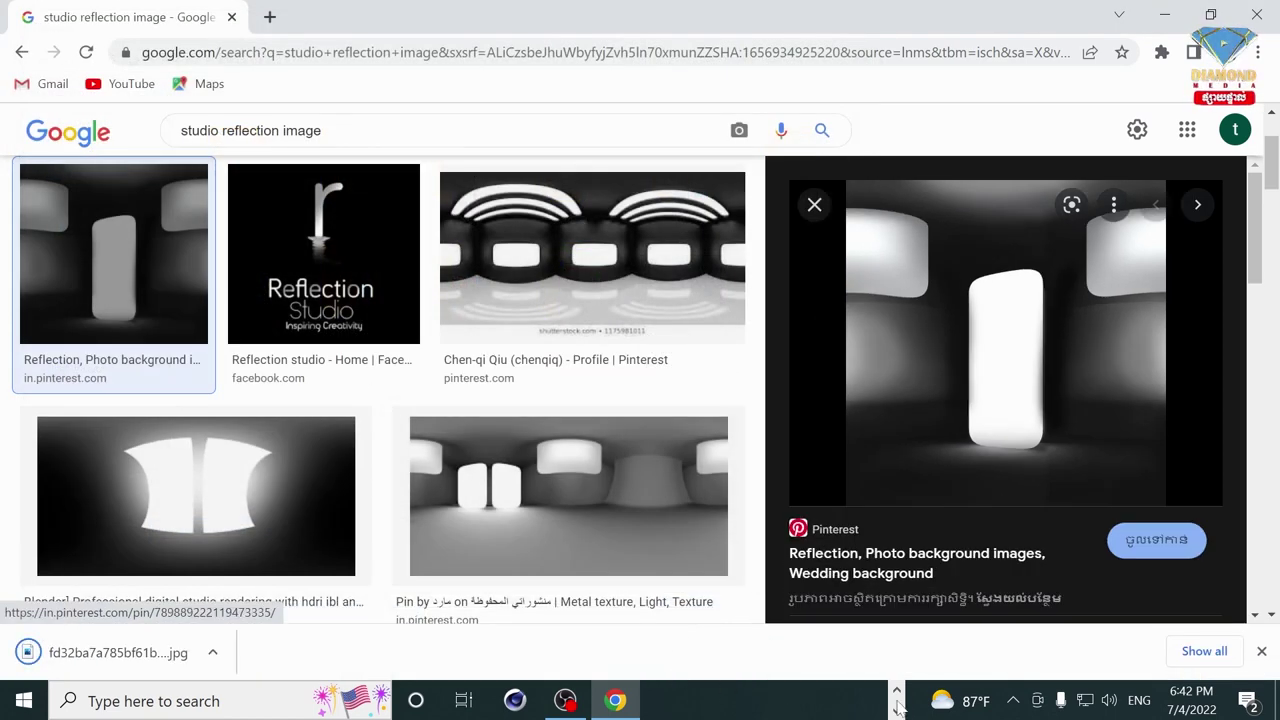
pyautogui.click(897, 710)
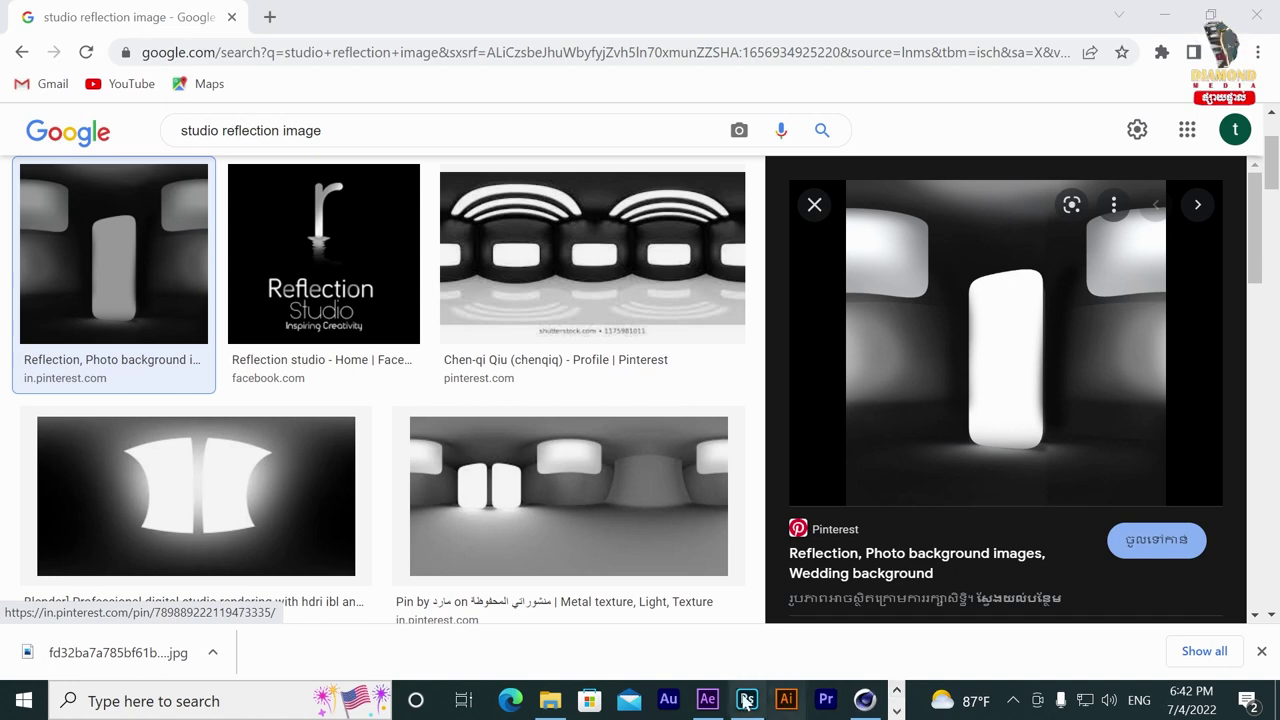
pyautogui.click(706, 703)
# Select the image-comp layer and check its CC Blobbylize and CC Glass effects in Effect Controls.
pyautogui.click(766, 590)
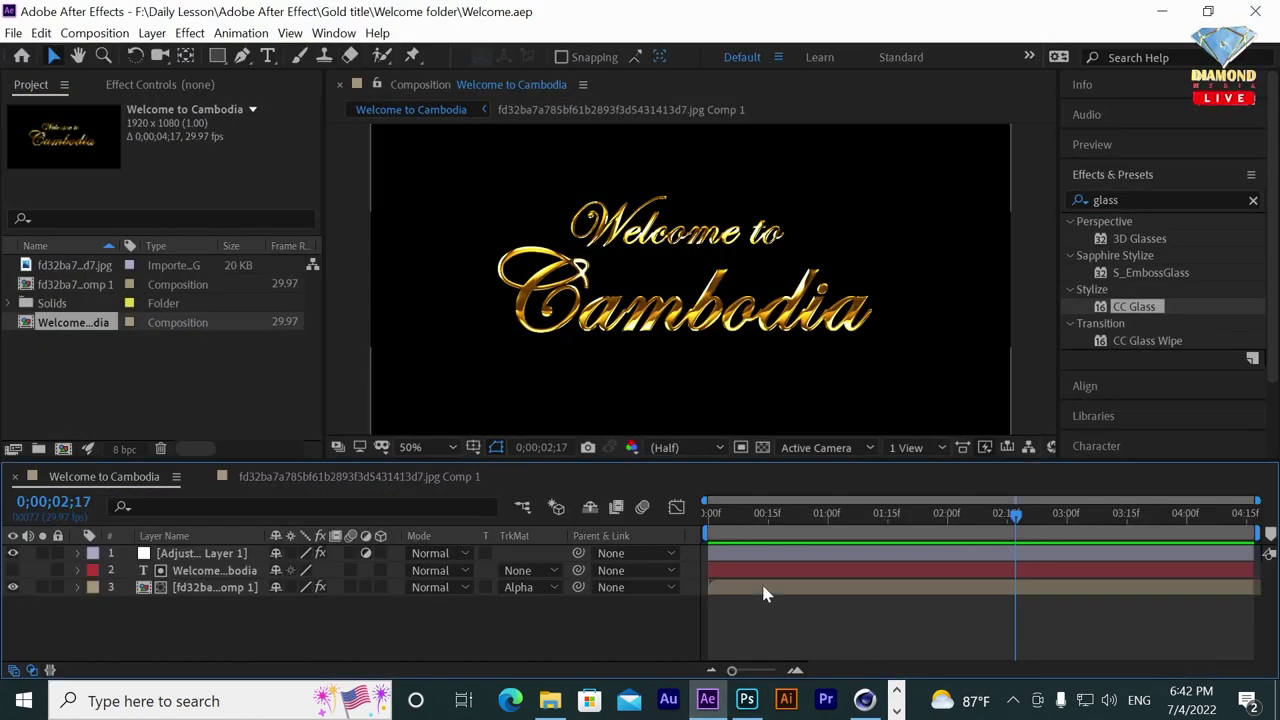
pyautogui.click(176, 84)
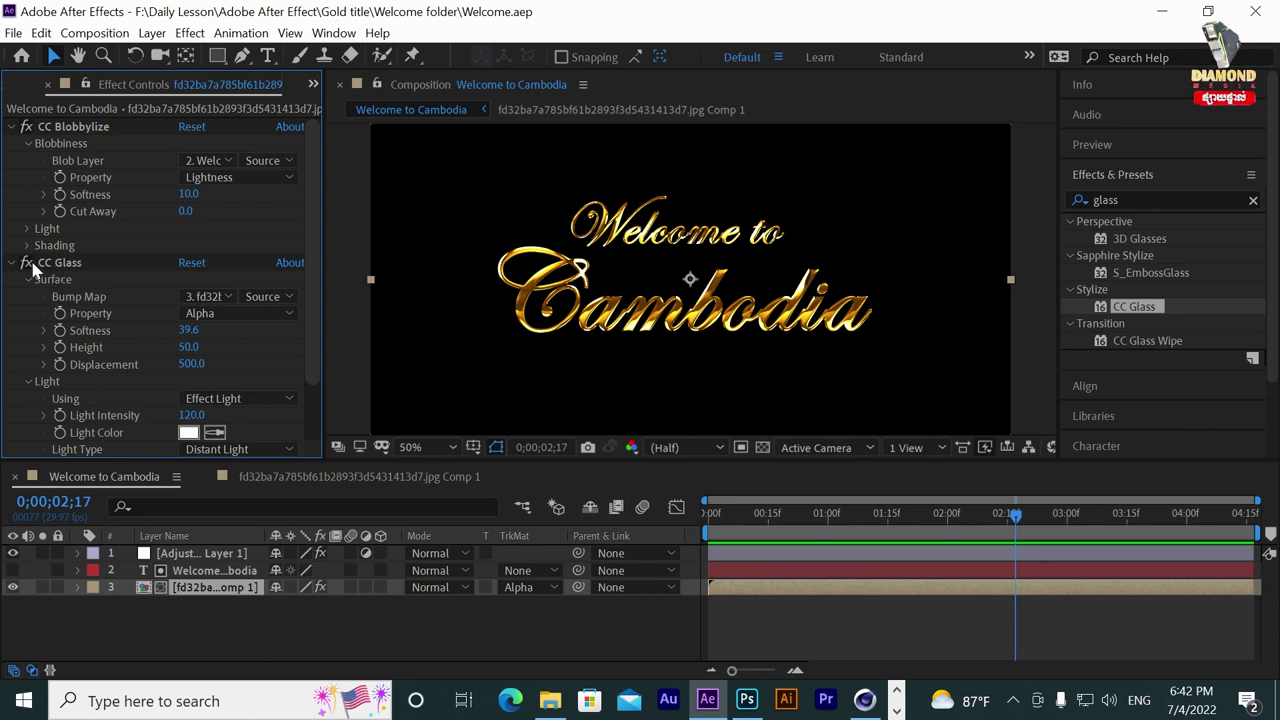
pyautogui.click(12, 127)
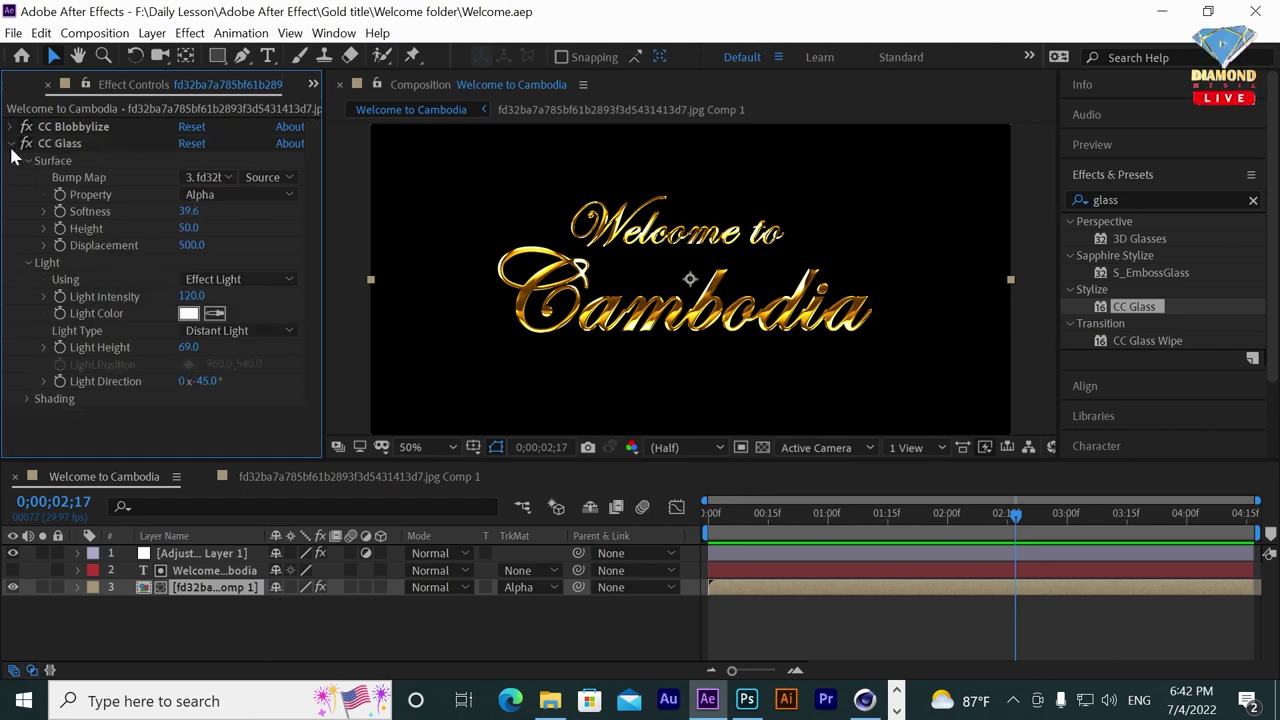
pyautogui.click(12, 143)
pyautogui.click(95, 33)
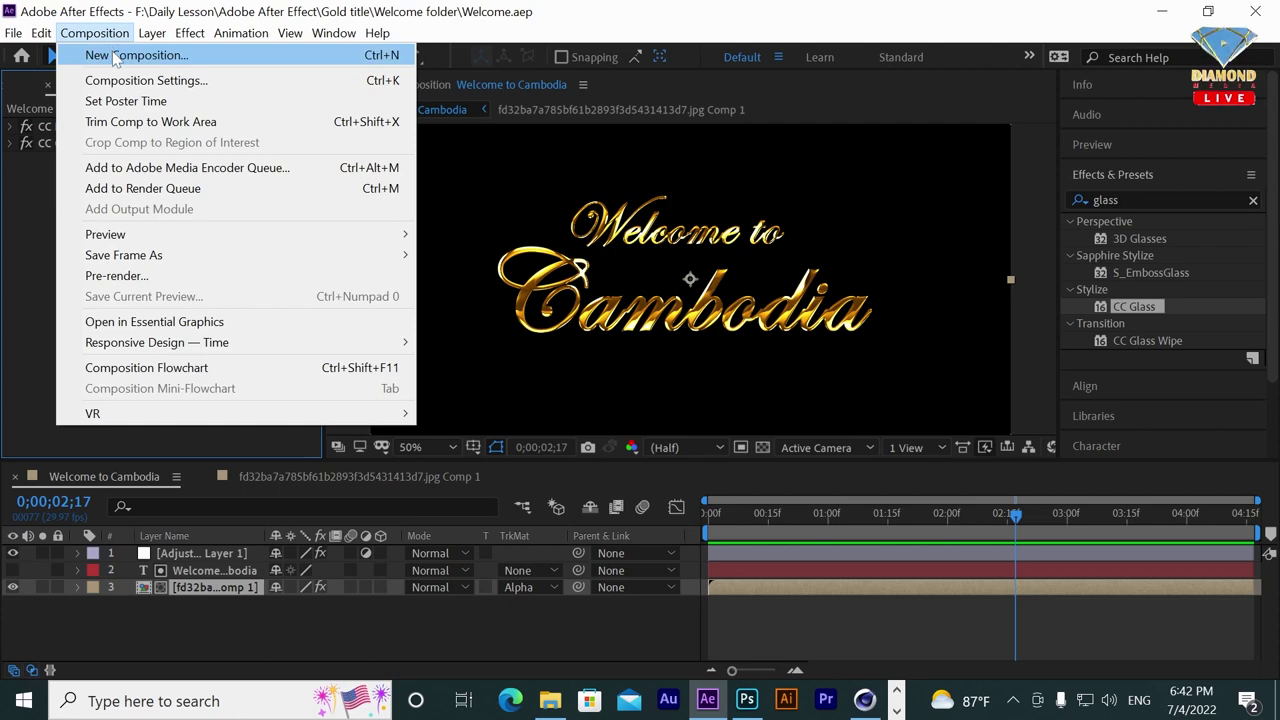
# Create a new composition named Title.
pyautogui.click(113, 51)
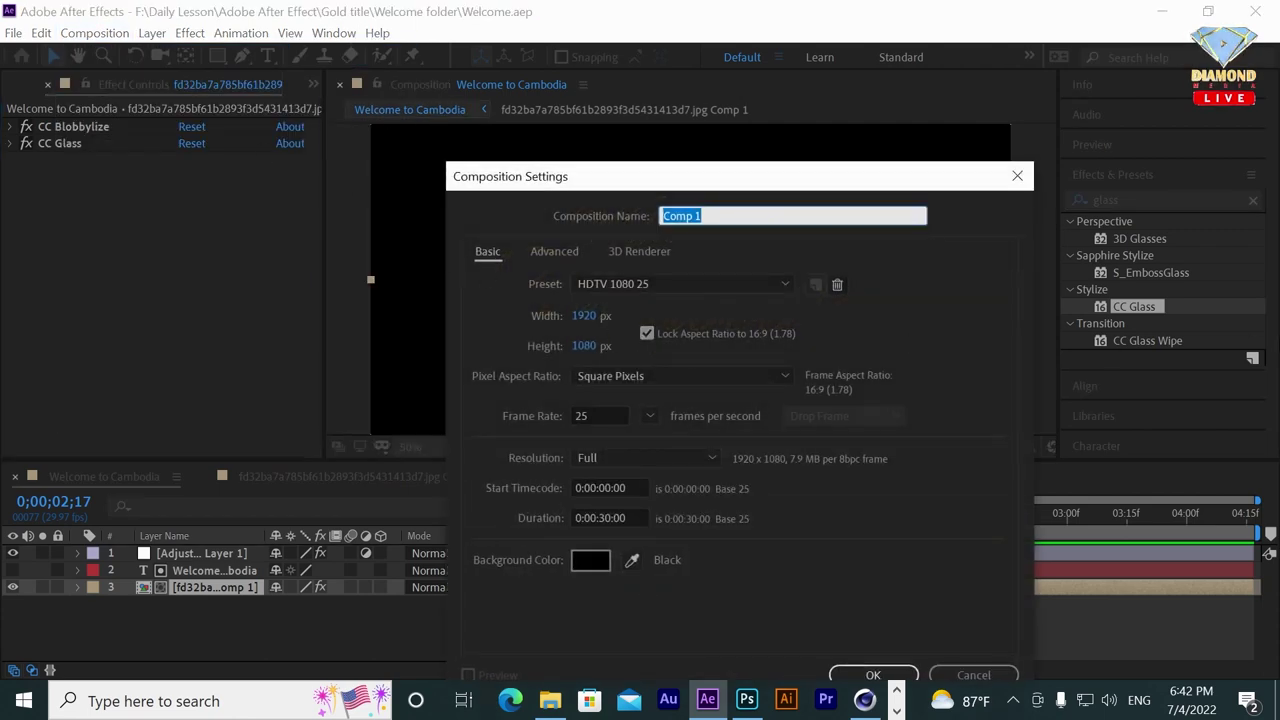
pyautogui.write('Title')
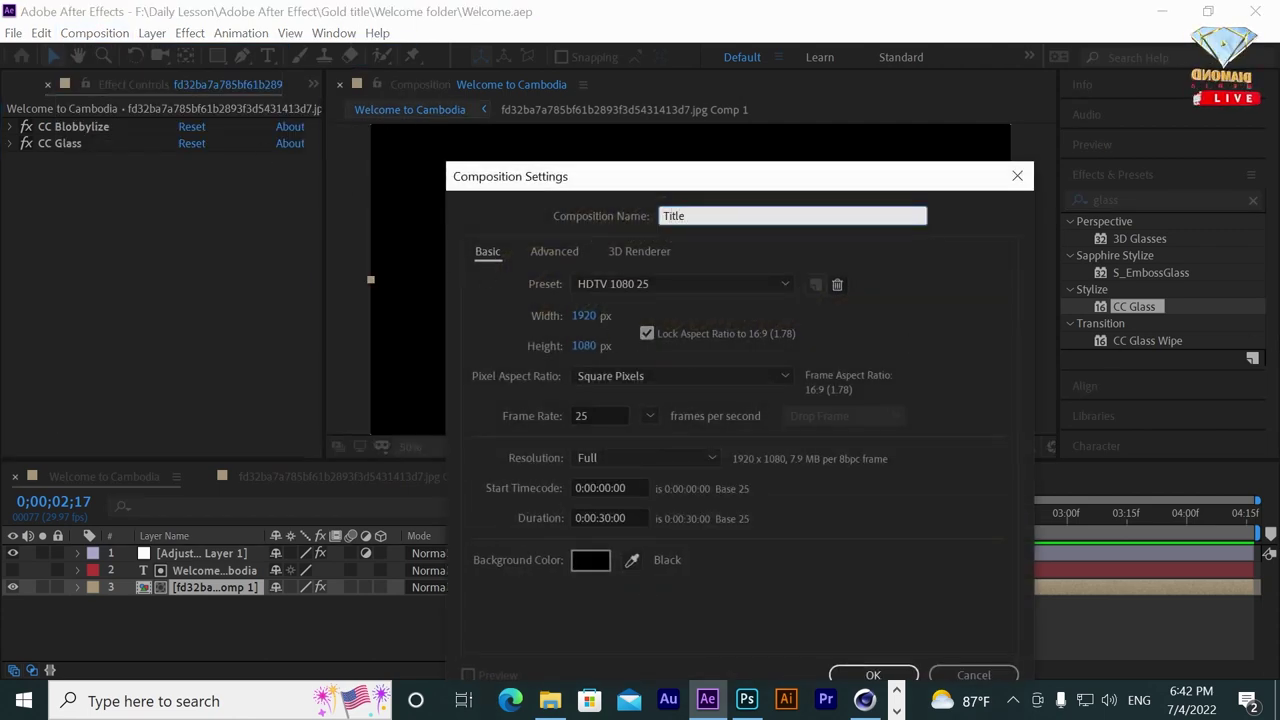
pyautogui.press('Return')
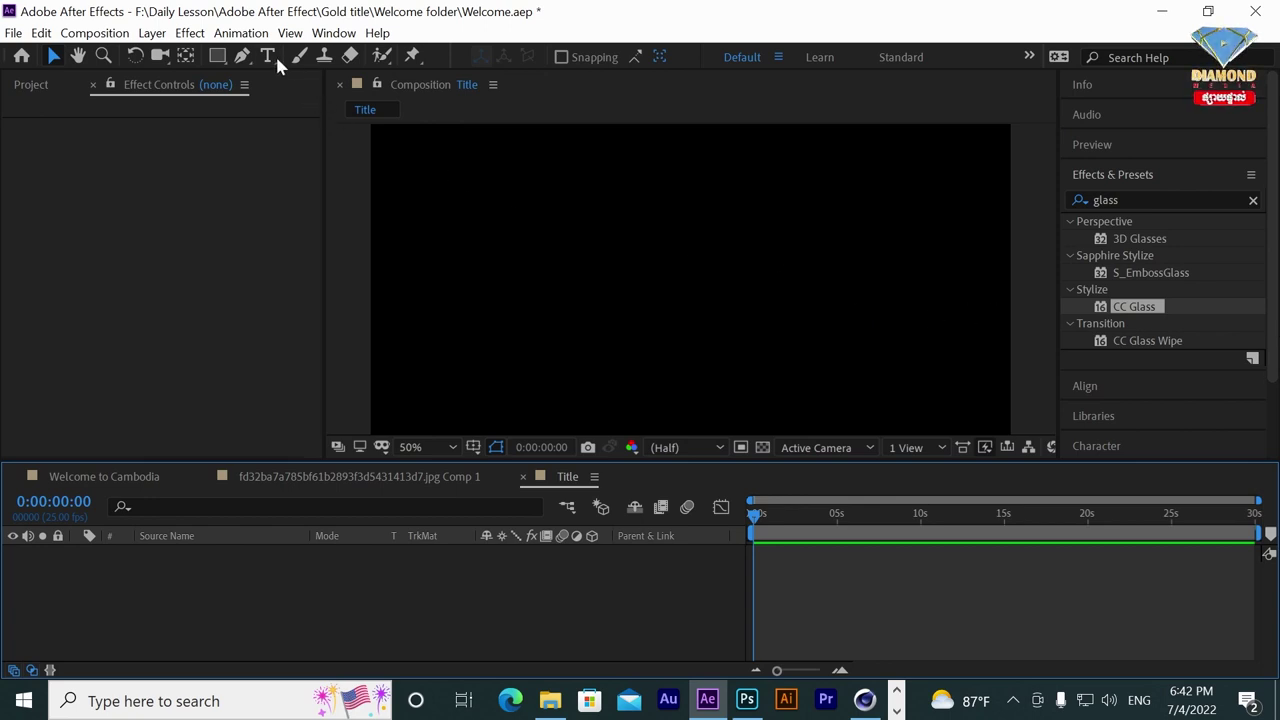
# Add a 'Cambodia' text layer, shift it down-left, and enlarge the composition viewer.
pyautogui.click(268, 57)
pyautogui.click(506, 290)
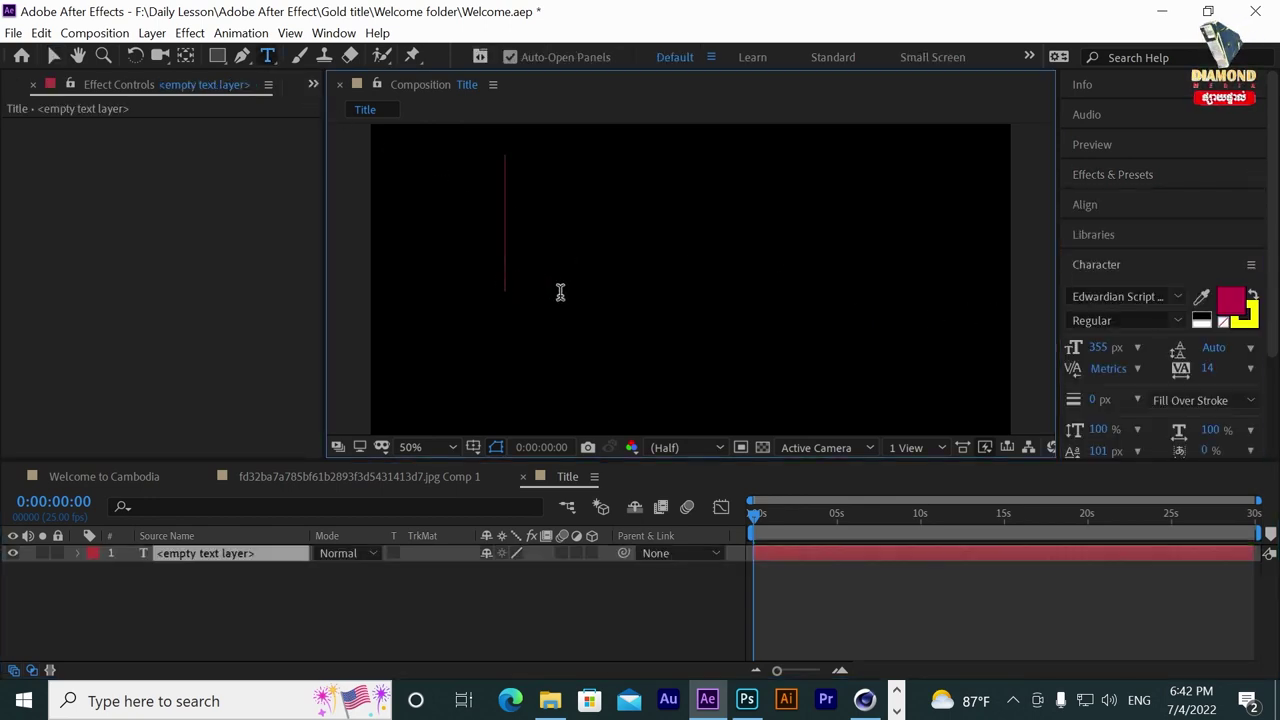
pyautogui.write('Cam')
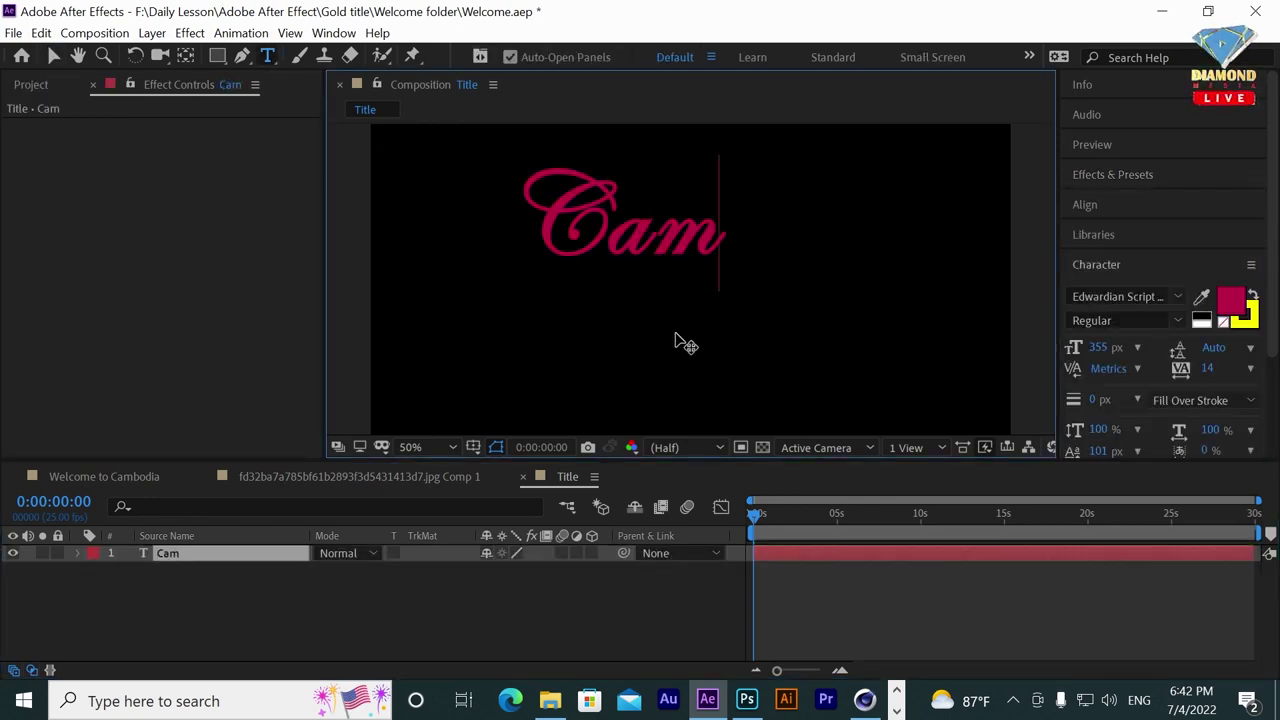
pyautogui.write('bodia')
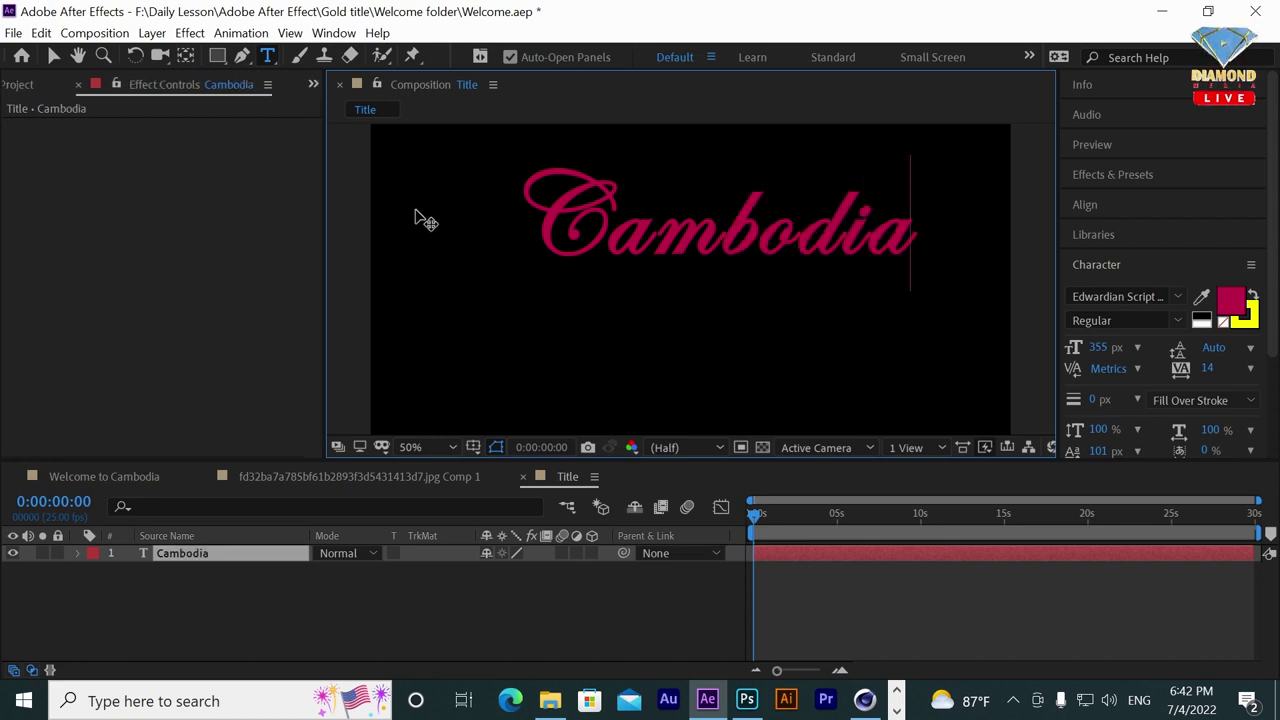
pyautogui.click(53, 56)
pyautogui.moveTo(806, 258)
pyautogui.mouseDown()
pyautogui.moveTo(770, 313)
pyautogui.moveTo(776, 298)
pyautogui.mouseUp()
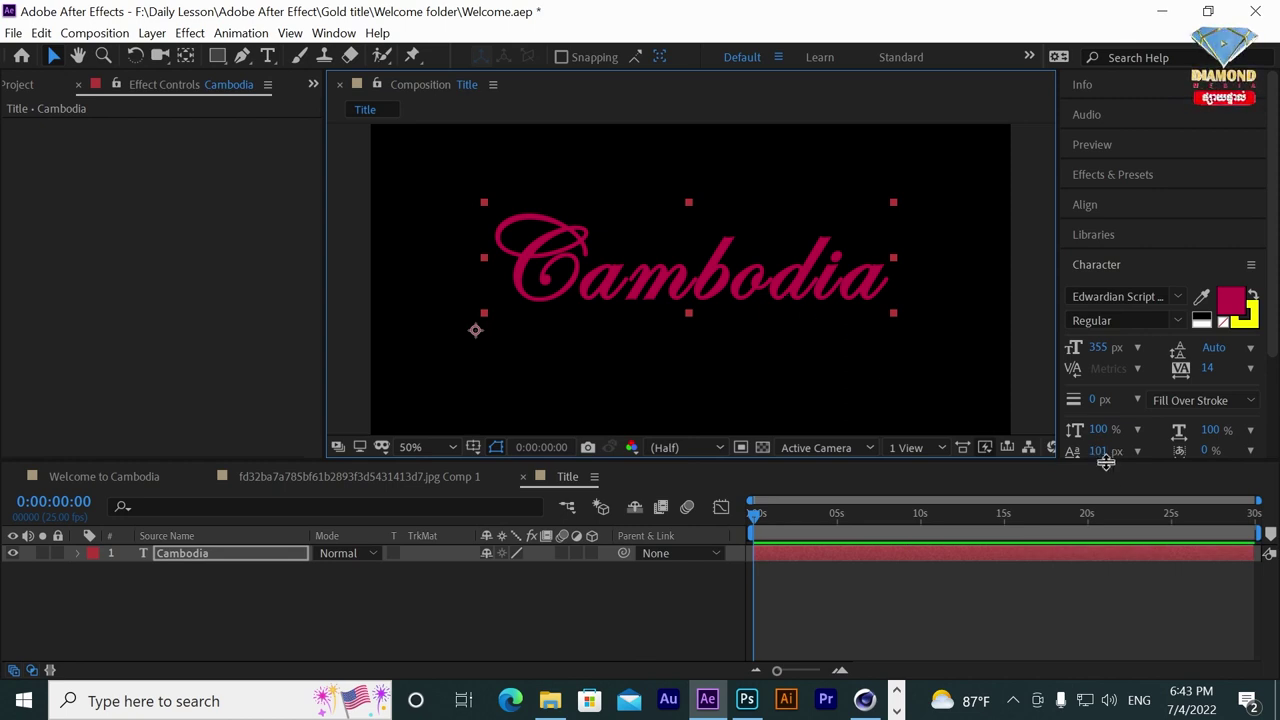
pyautogui.moveTo(1108, 462); pyautogui.dragTo(1100, 517)
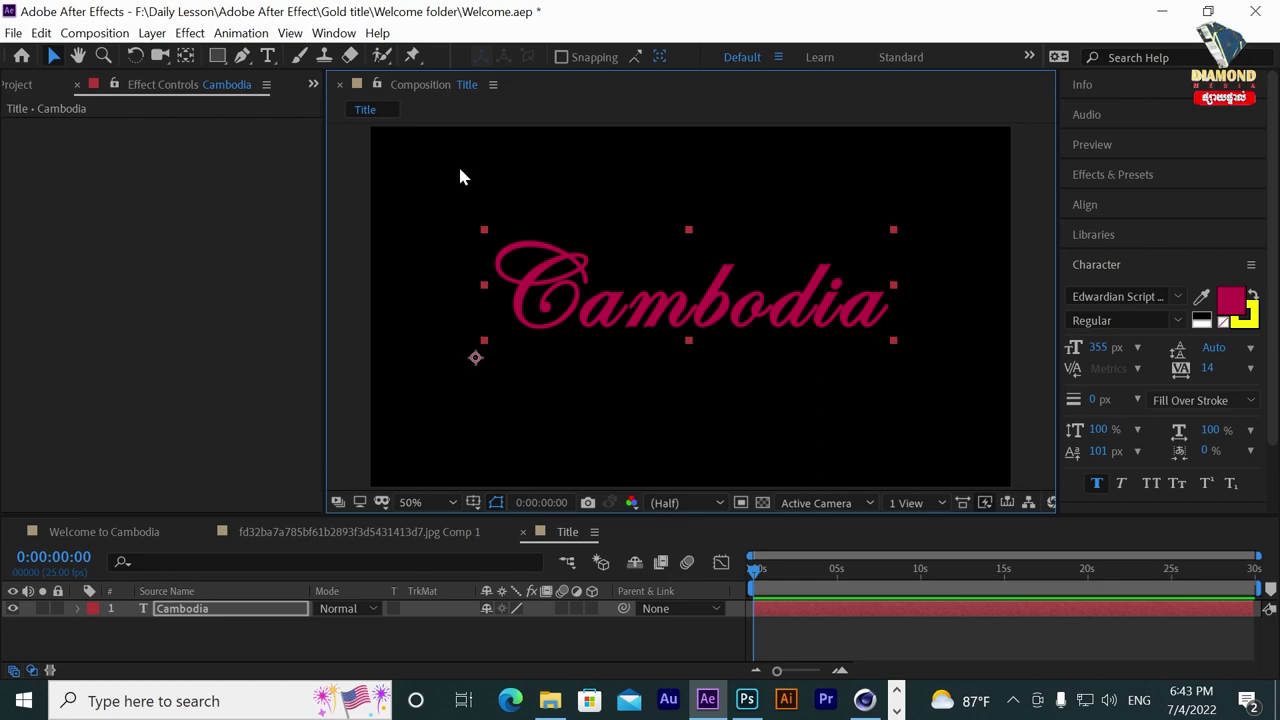
# Import the fd32ba7 reflection JPEG, place it atop the Title timeline, and reveal its Transform properties.
pyautogui.click(22, 86)
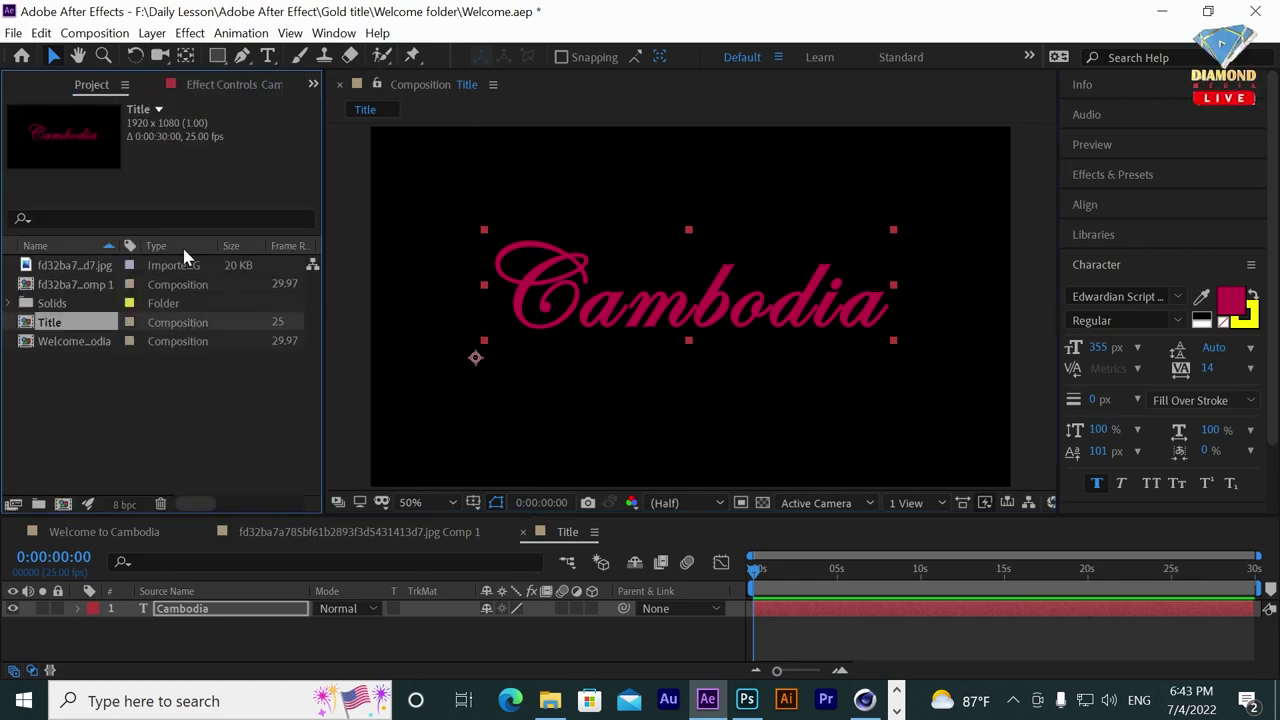
pyautogui.doubleClick(116, 380)
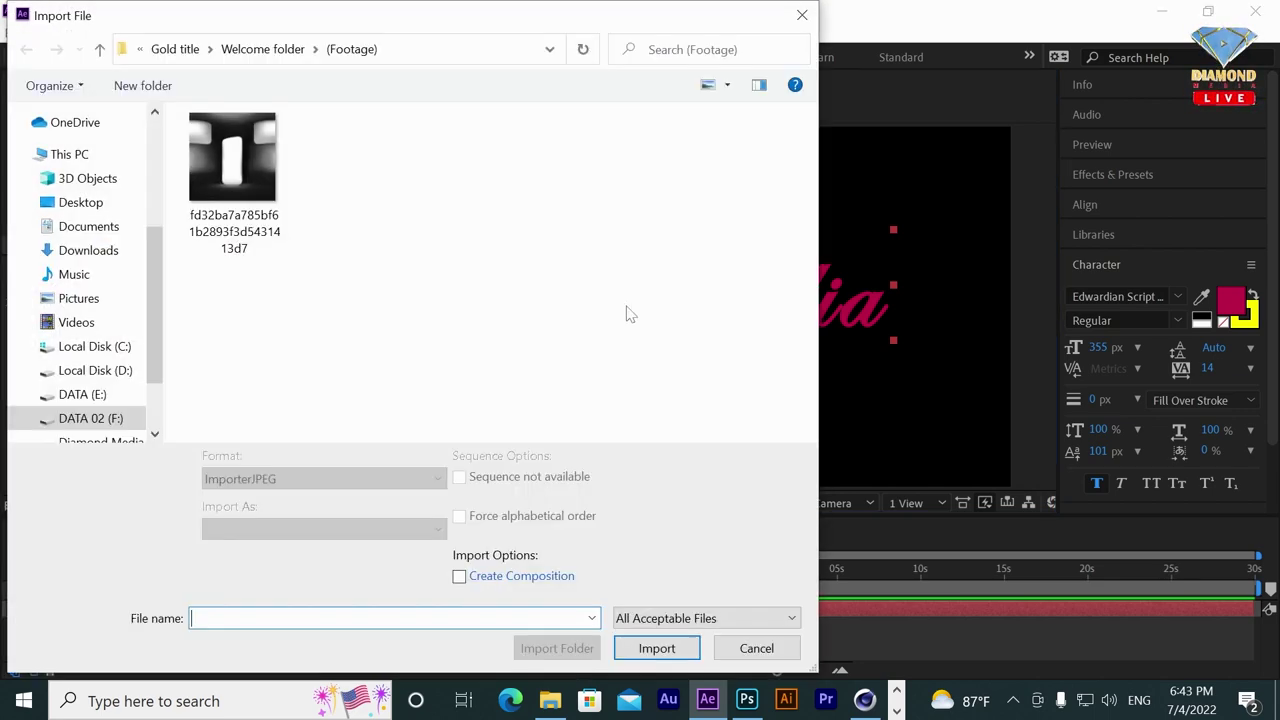
pyautogui.doubleClick(240, 186)
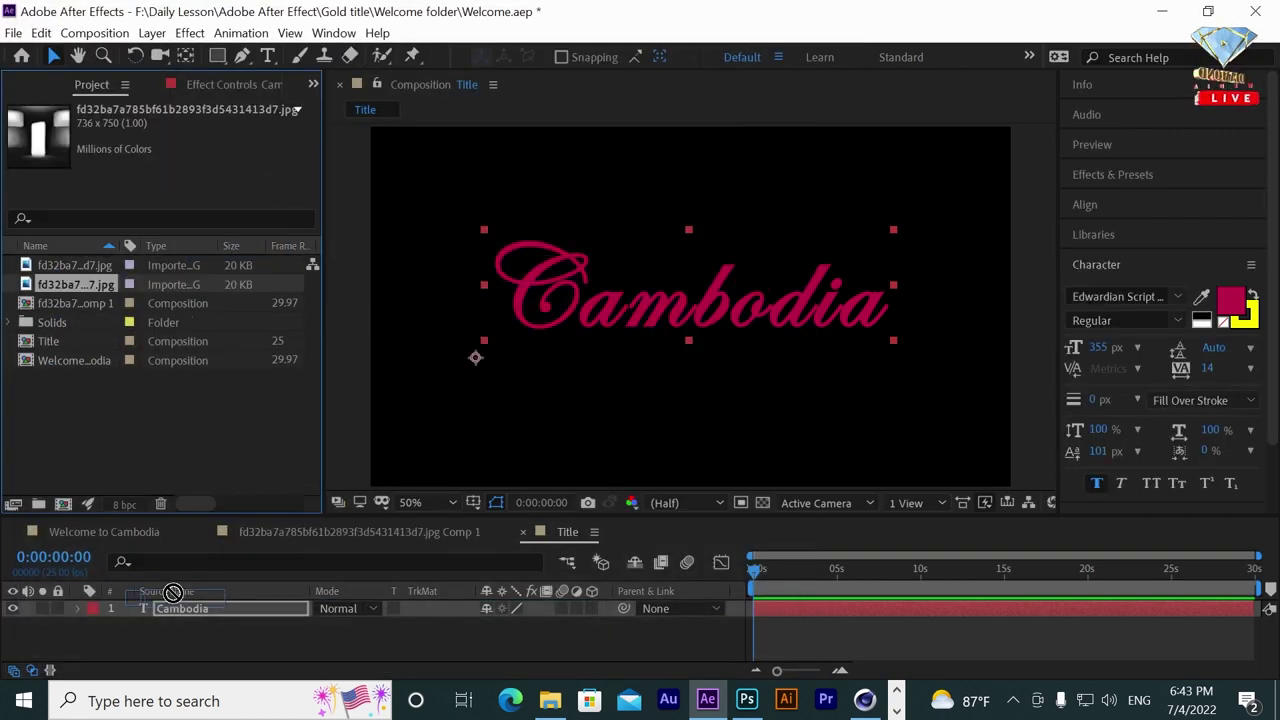
pyautogui.moveTo(70, 295); pyautogui.dragTo(180, 612)
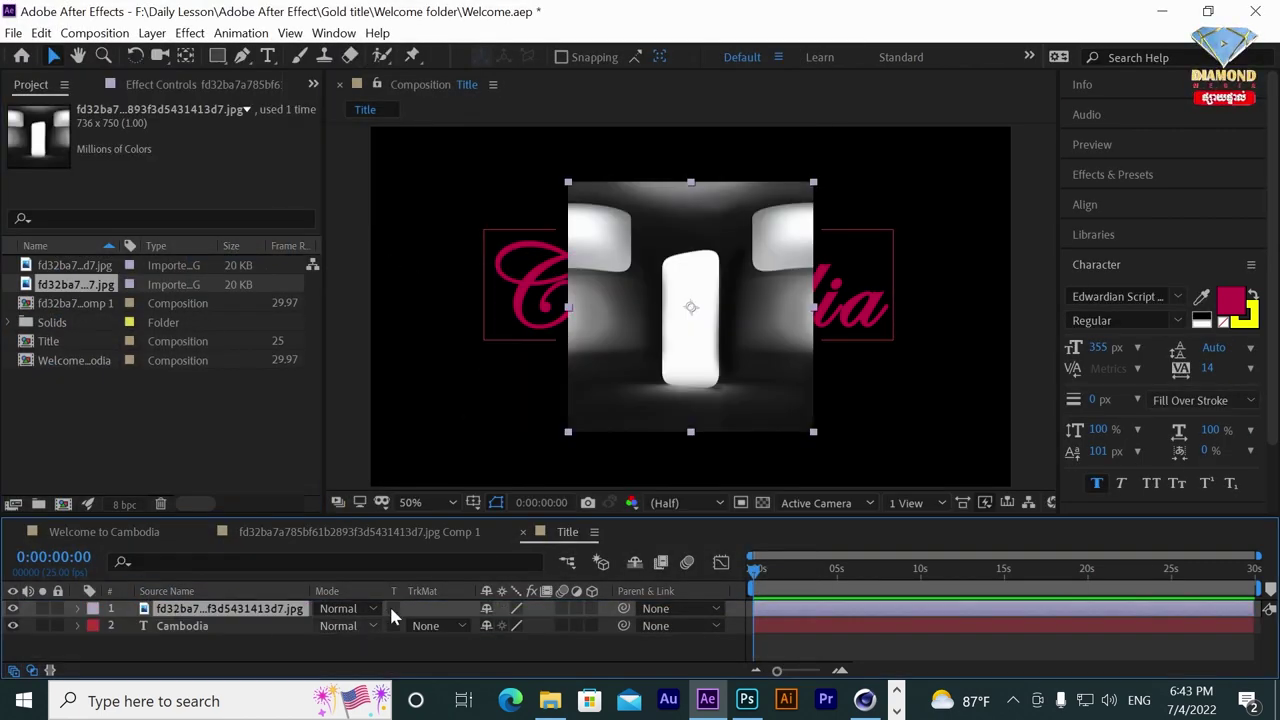
pyautogui.moveTo(507, 508); pyautogui.dragTo(514, 480)
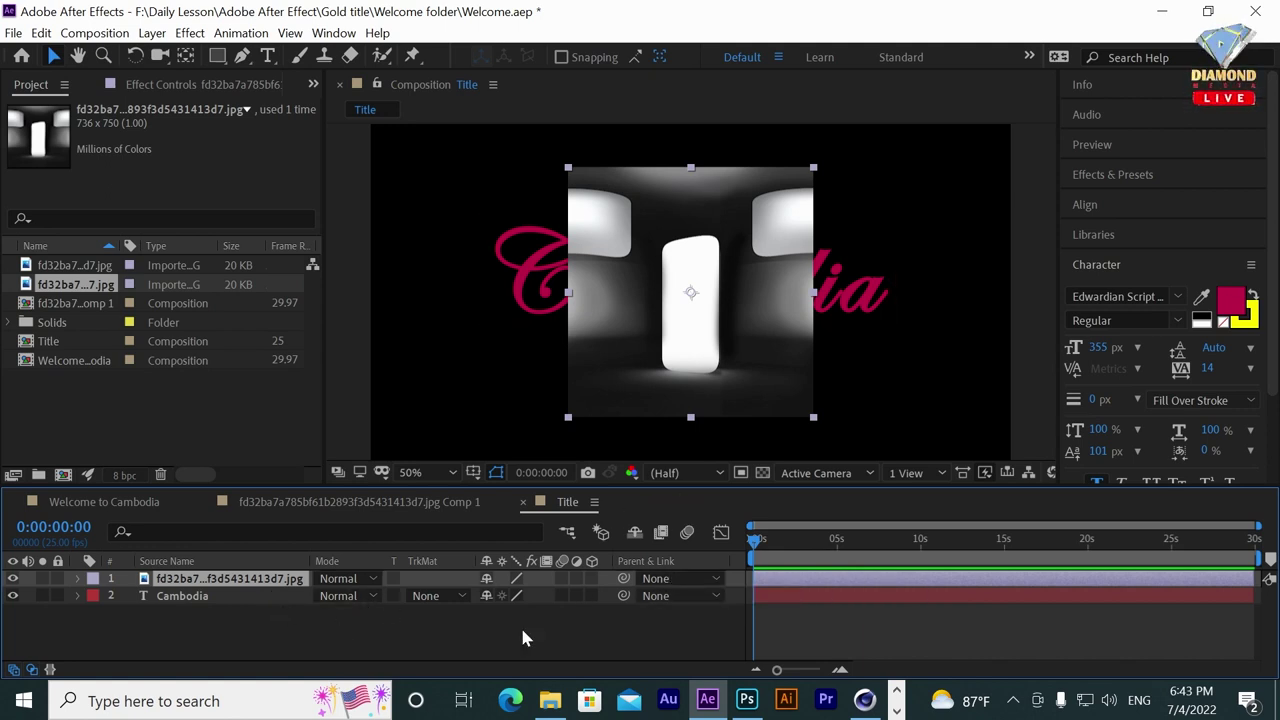
pyautogui.click(78, 578)
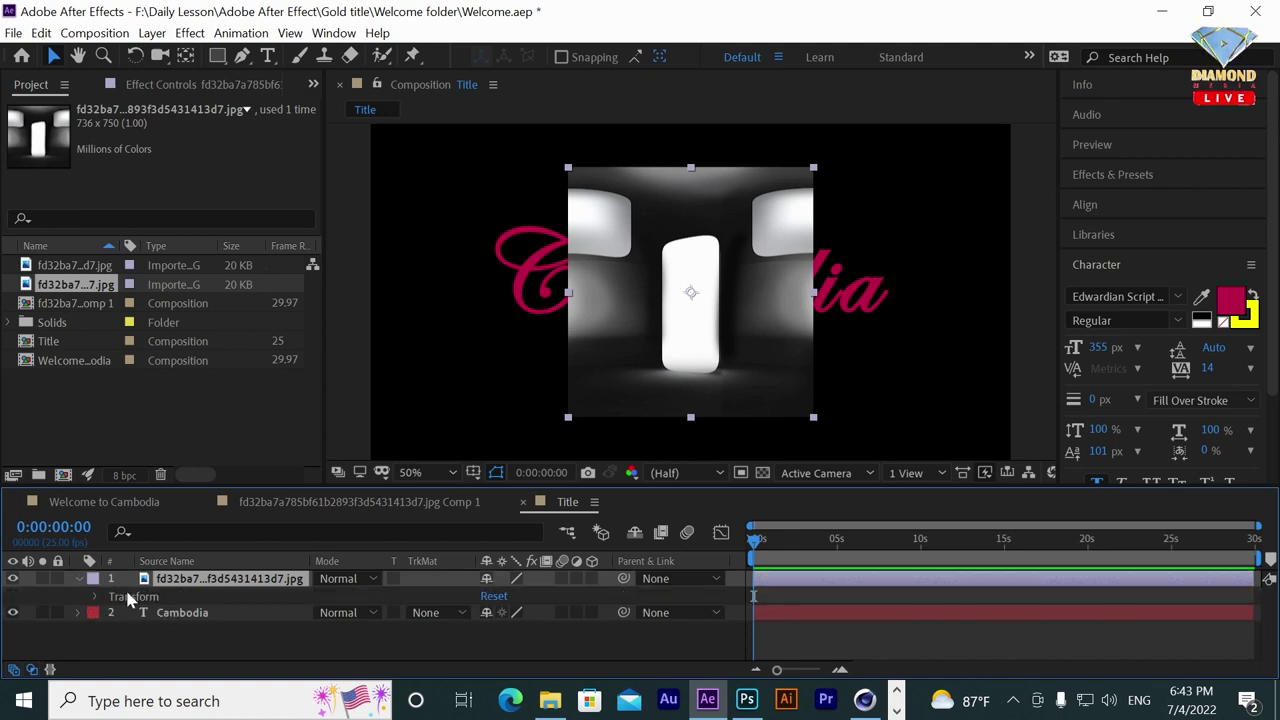
pyautogui.click(96, 597)
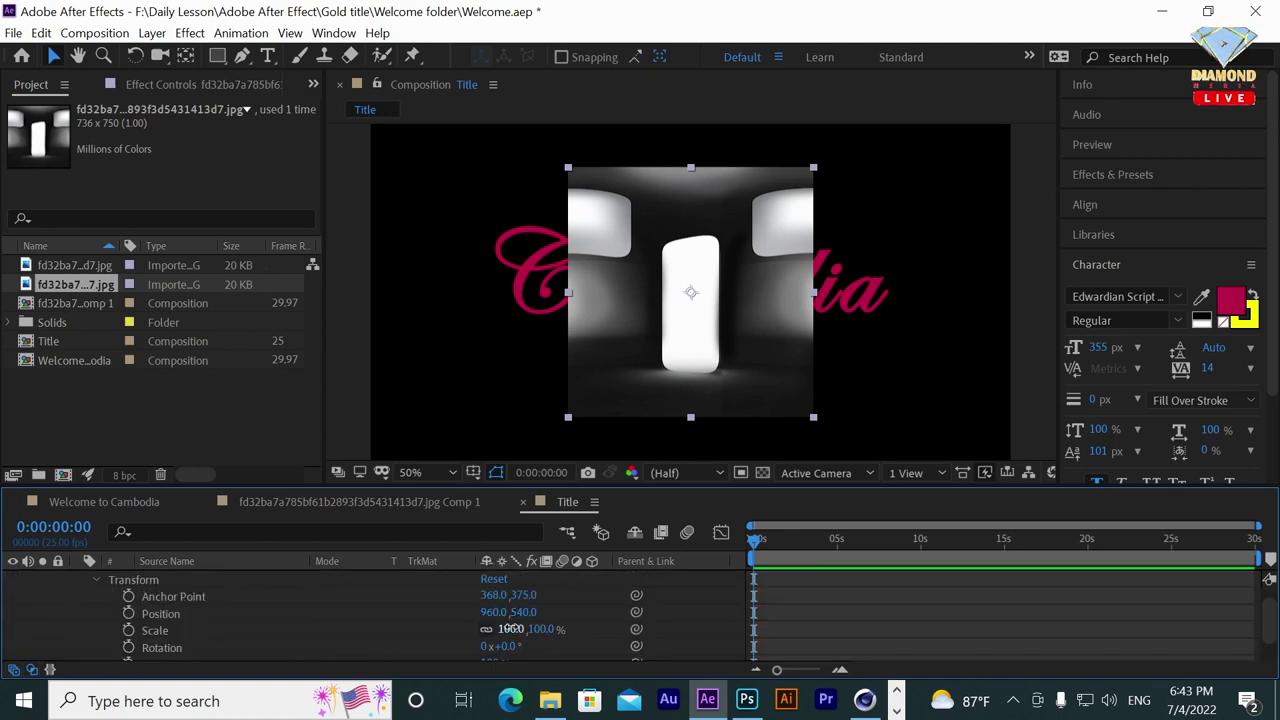
# Scale the reflection to 54% at 954,518 and apply Motion Tile with output 1510 × 1090.
pyautogui.moveTo(512, 629); pyautogui.dragTo(460, 629)
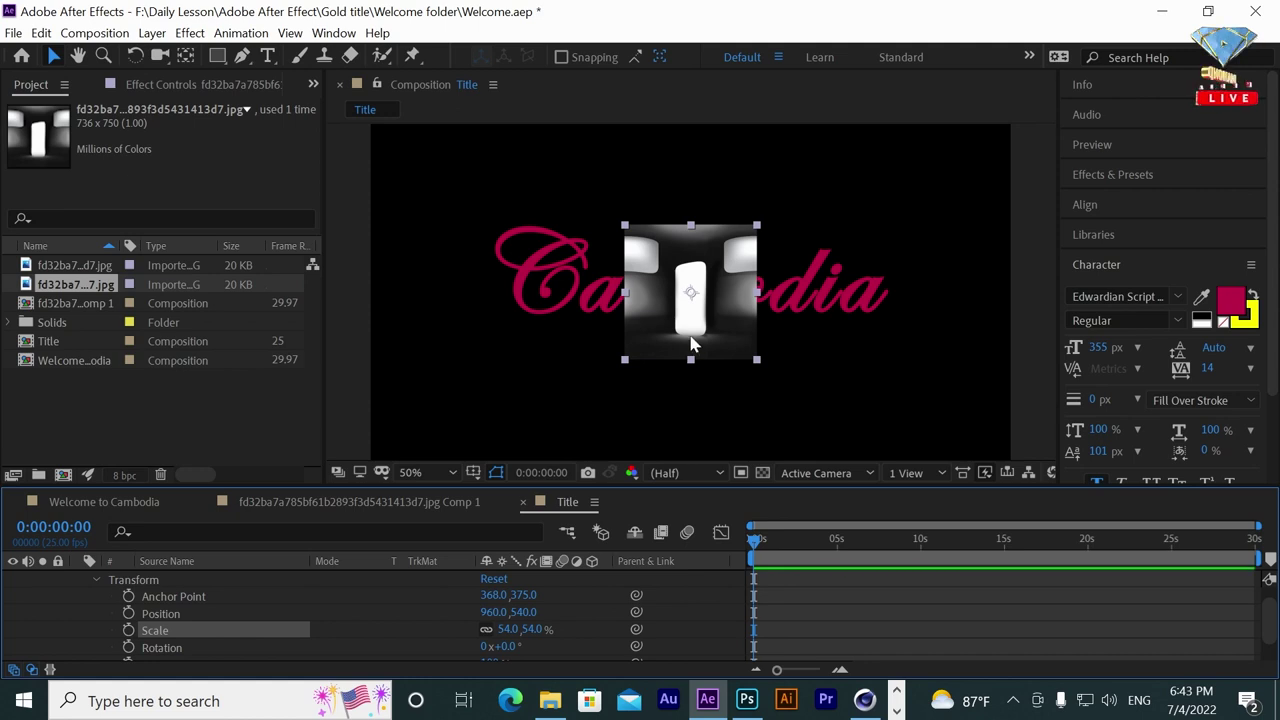
pyautogui.moveTo(687, 340); pyautogui.dragTo(685, 333)
pyautogui.click(1116, 174)
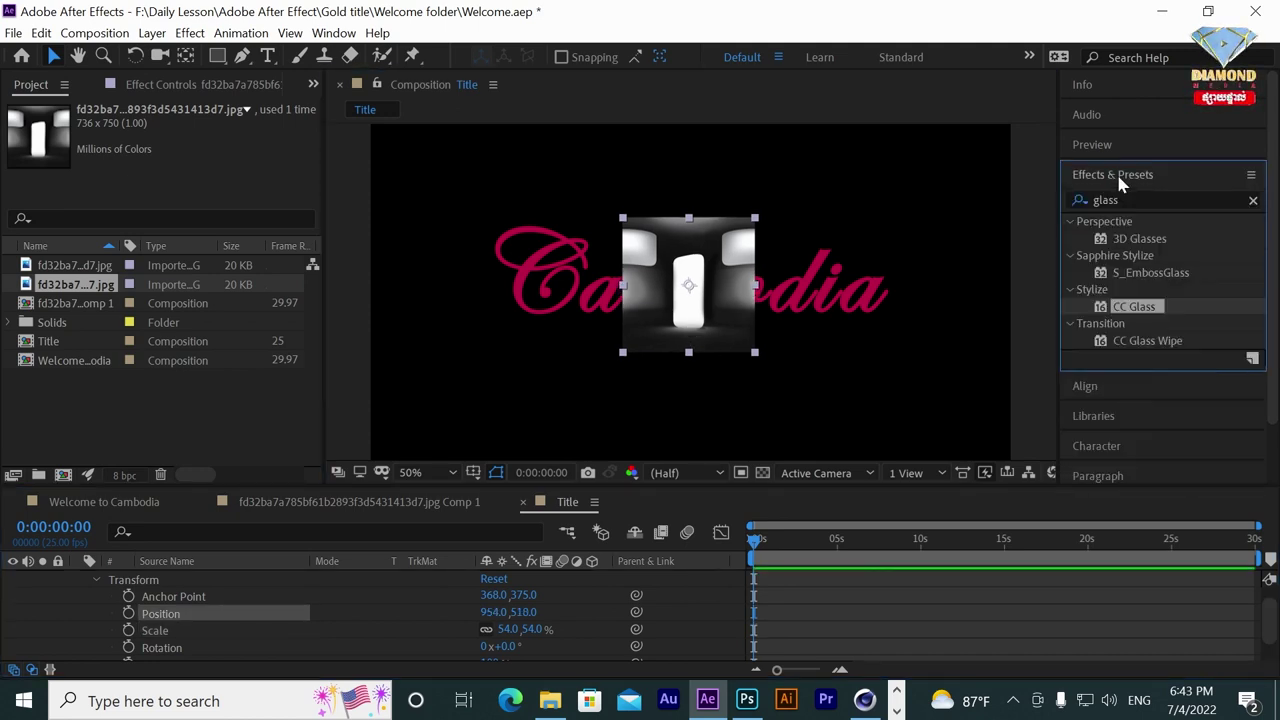
pyautogui.click(1081, 199)
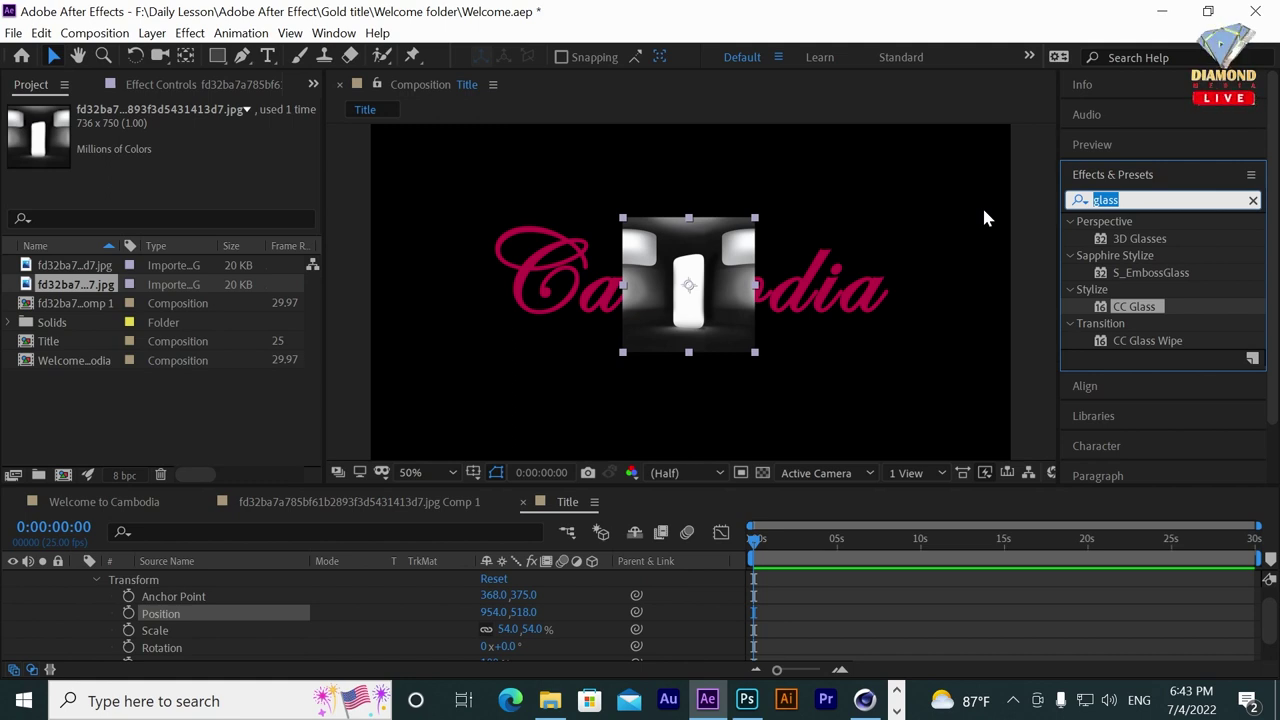
pyautogui.write('Motion til')
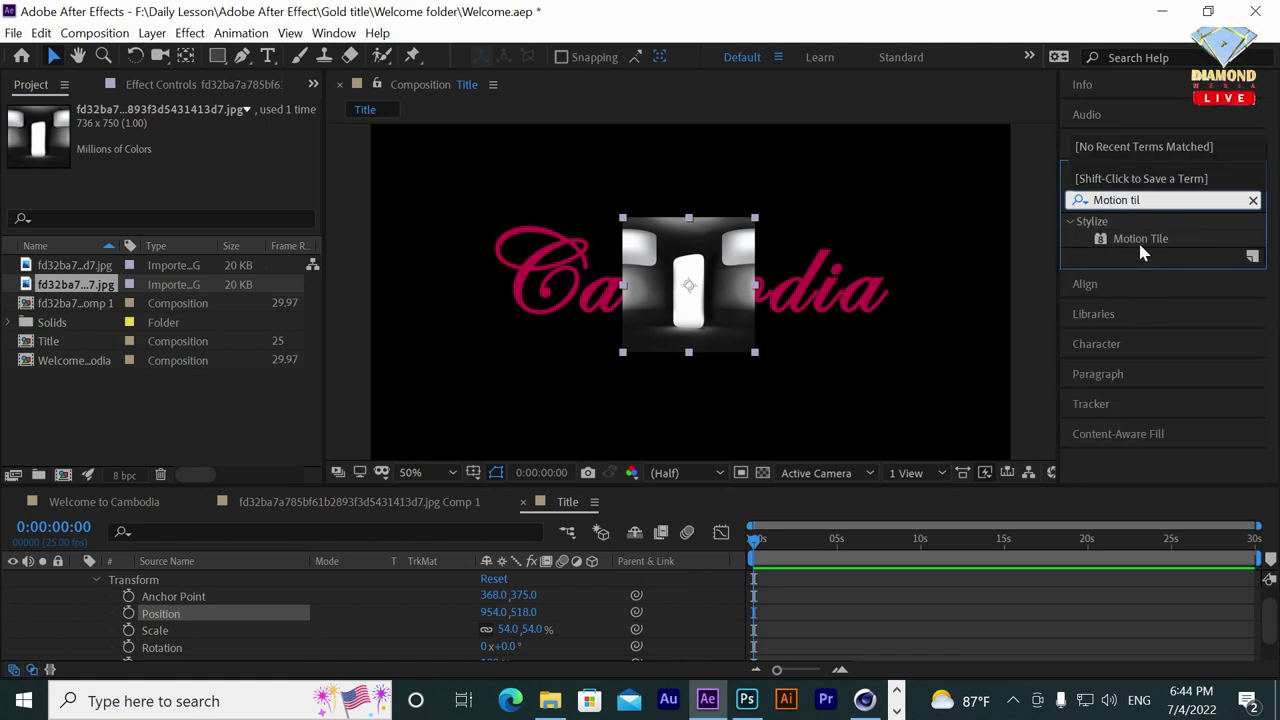
pyautogui.click(1139, 240)
pyautogui.scroll(1, 1272, 648)
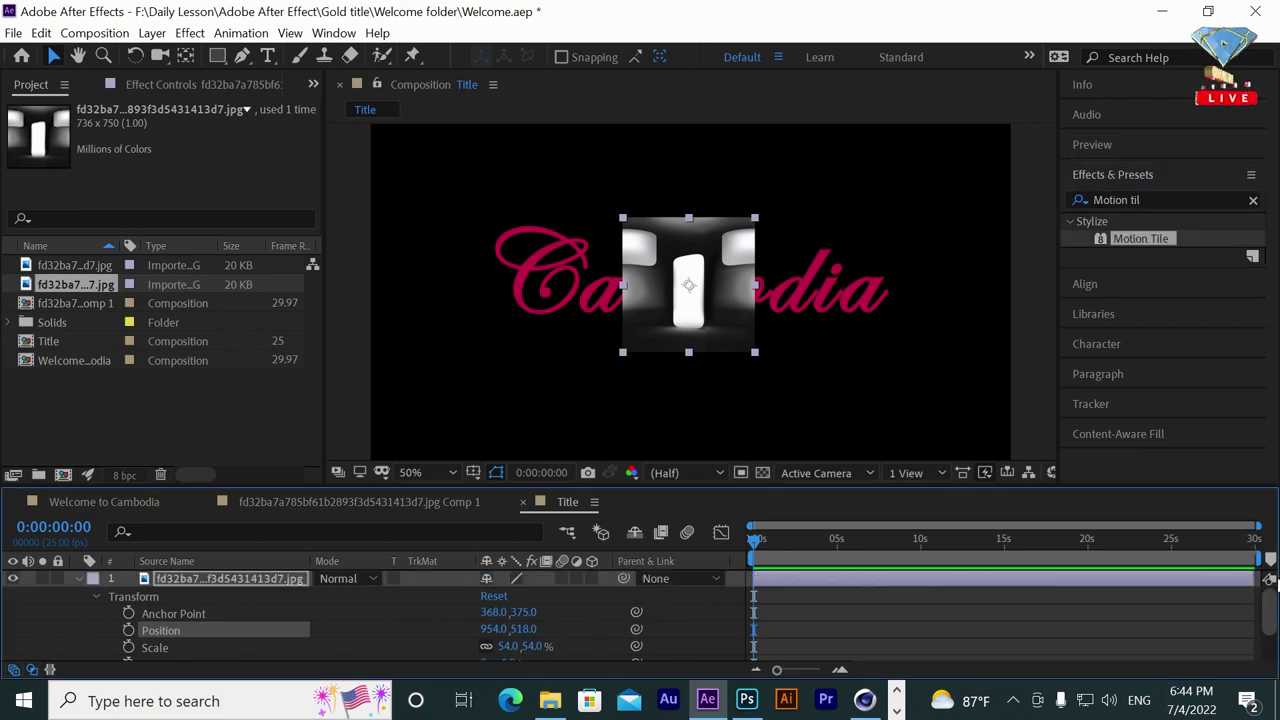
pyautogui.moveTo(1118, 244); pyautogui.dragTo(872, 590)
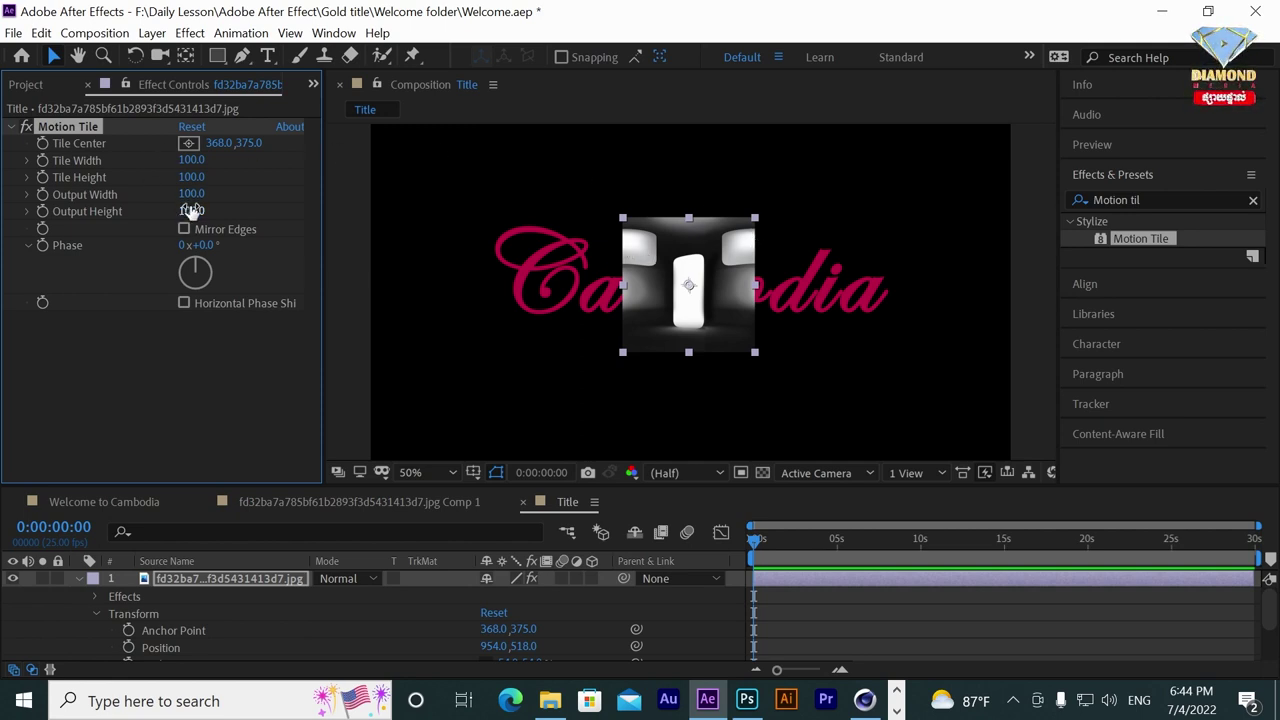
pyautogui.moveTo(191, 210); pyautogui.dragTo(297, 223)
pyautogui.moveTo(191, 194)
pyautogui.mouseDown()
pyautogui.moveTo(275, 194)
pyautogui.moveTo(360, 622)
pyautogui.mouseUp()
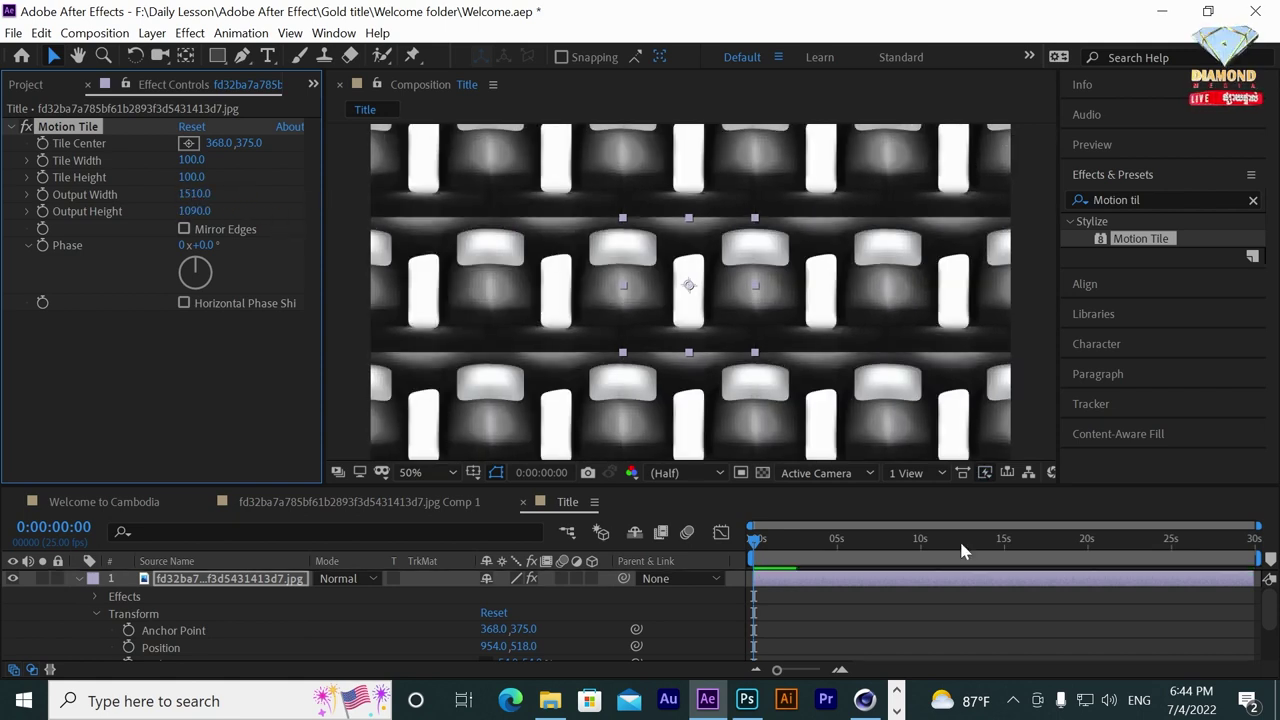
pyautogui.click(78, 578)
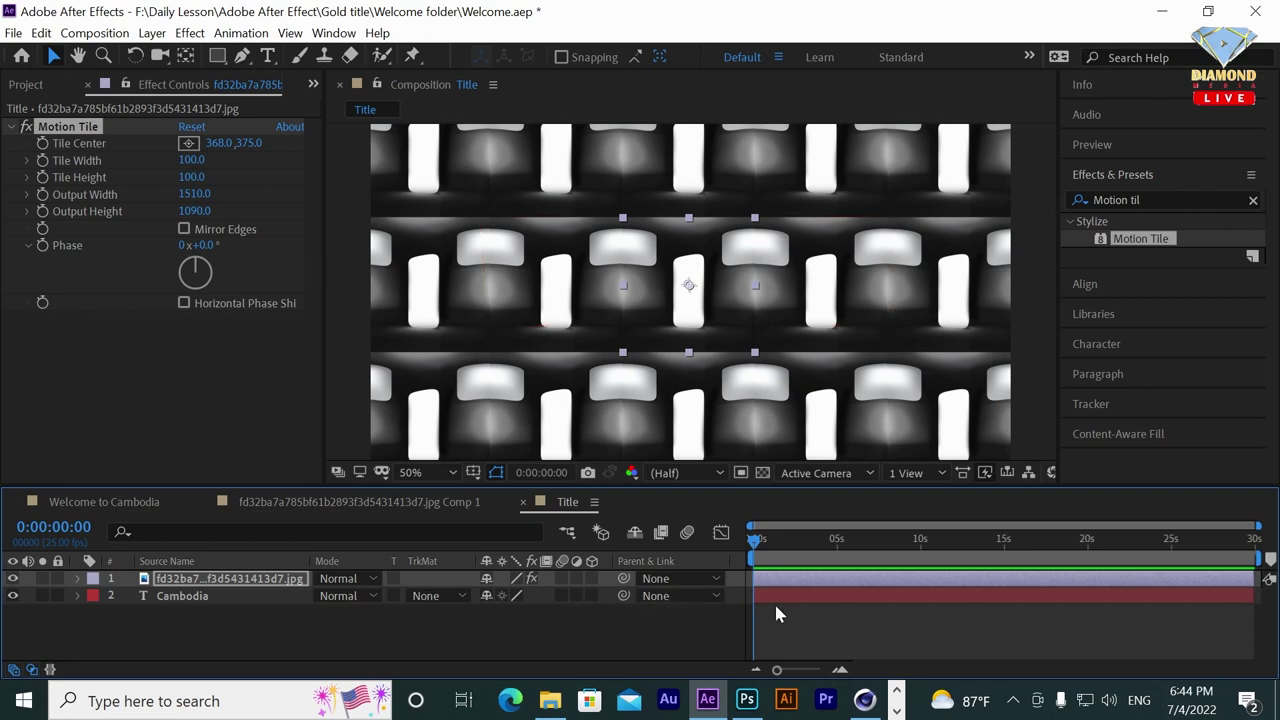
pyautogui.rightClick(798, 580)
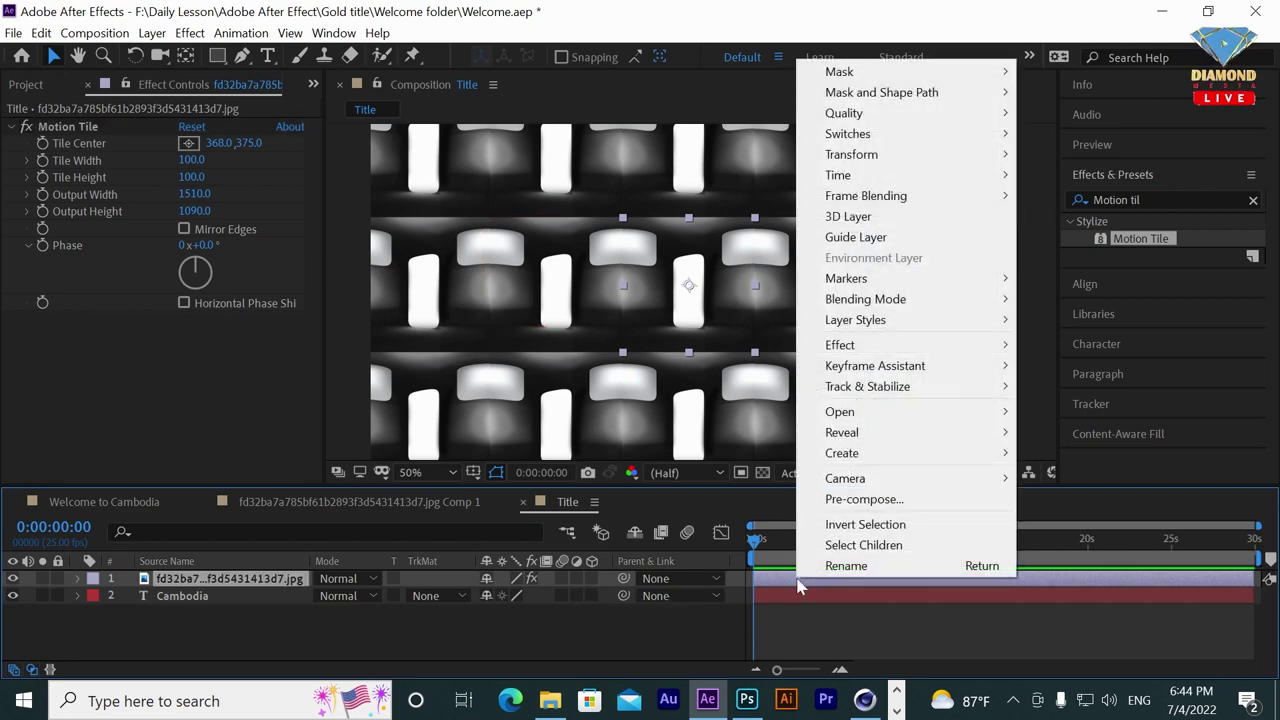
# Pre-compose the tiled image, move it below Cambodia, and set its track matte to Alpha Matte.
pyautogui.click(862, 499)
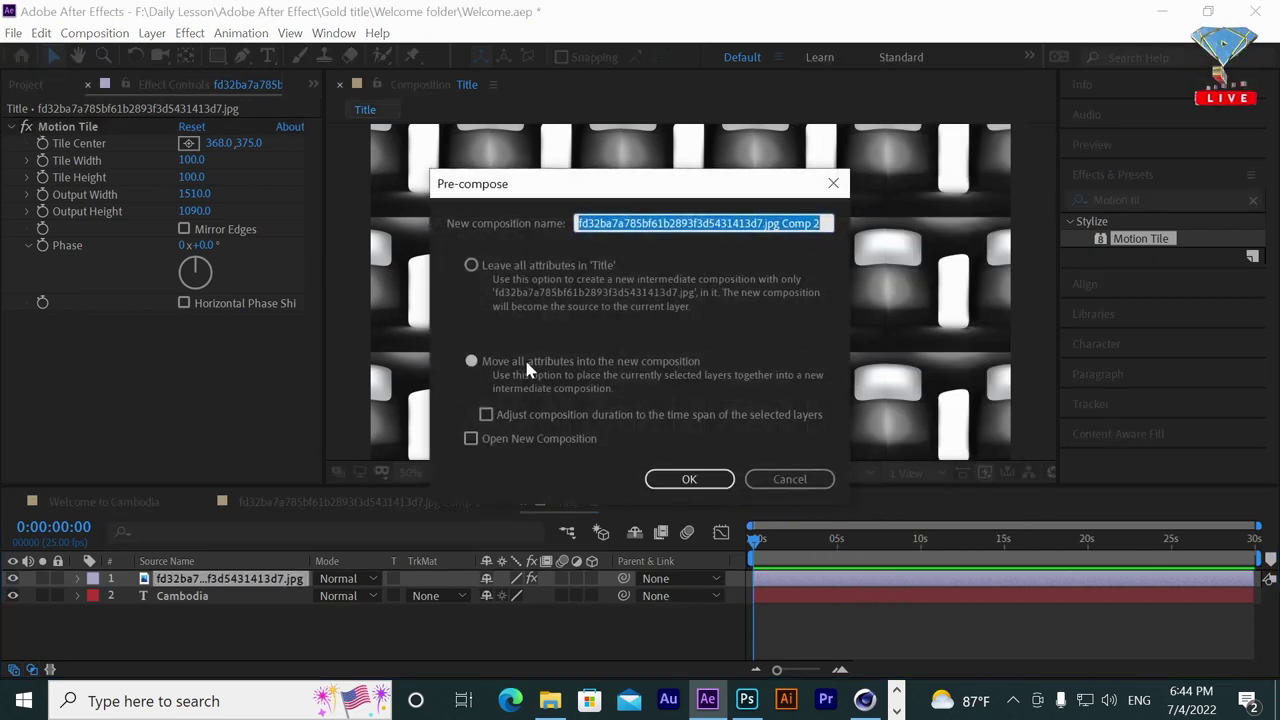
pyautogui.click(686, 479)
pyautogui.moveTo(252, 588); pyautogui.dragTo(237, 607)
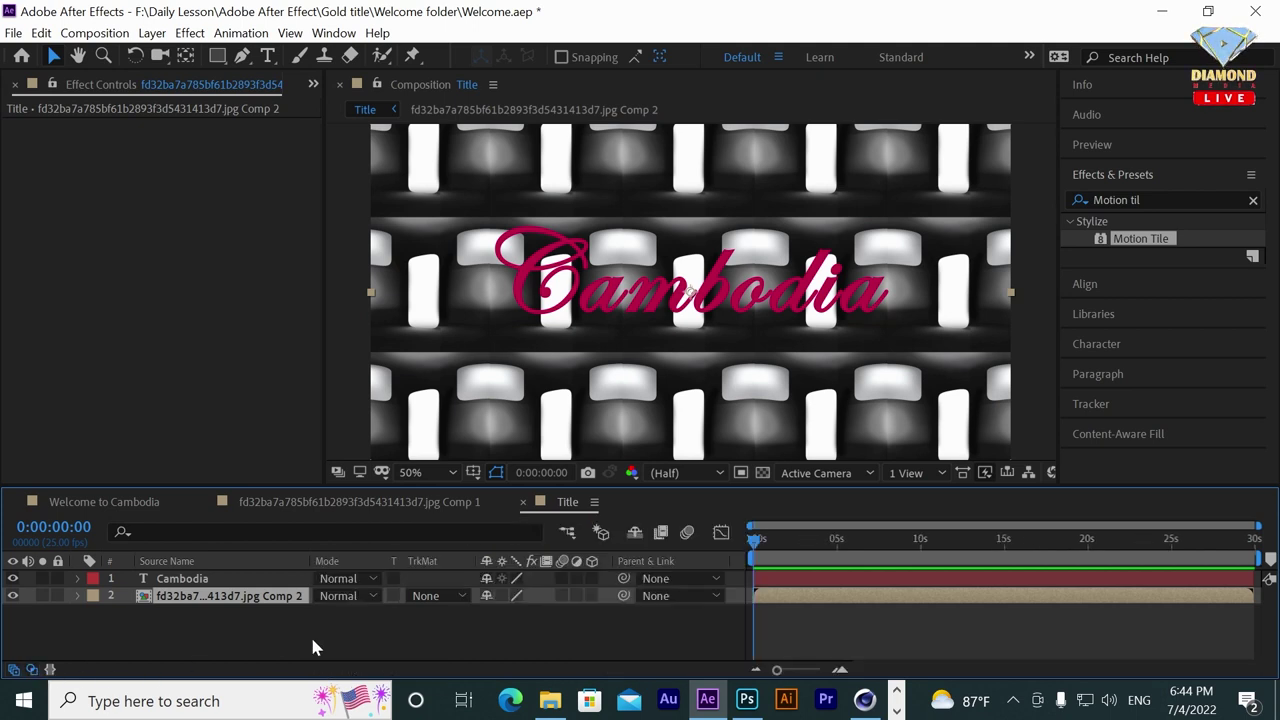
pyautogui.click(448, 598)
pyautogui.click(480, 513)
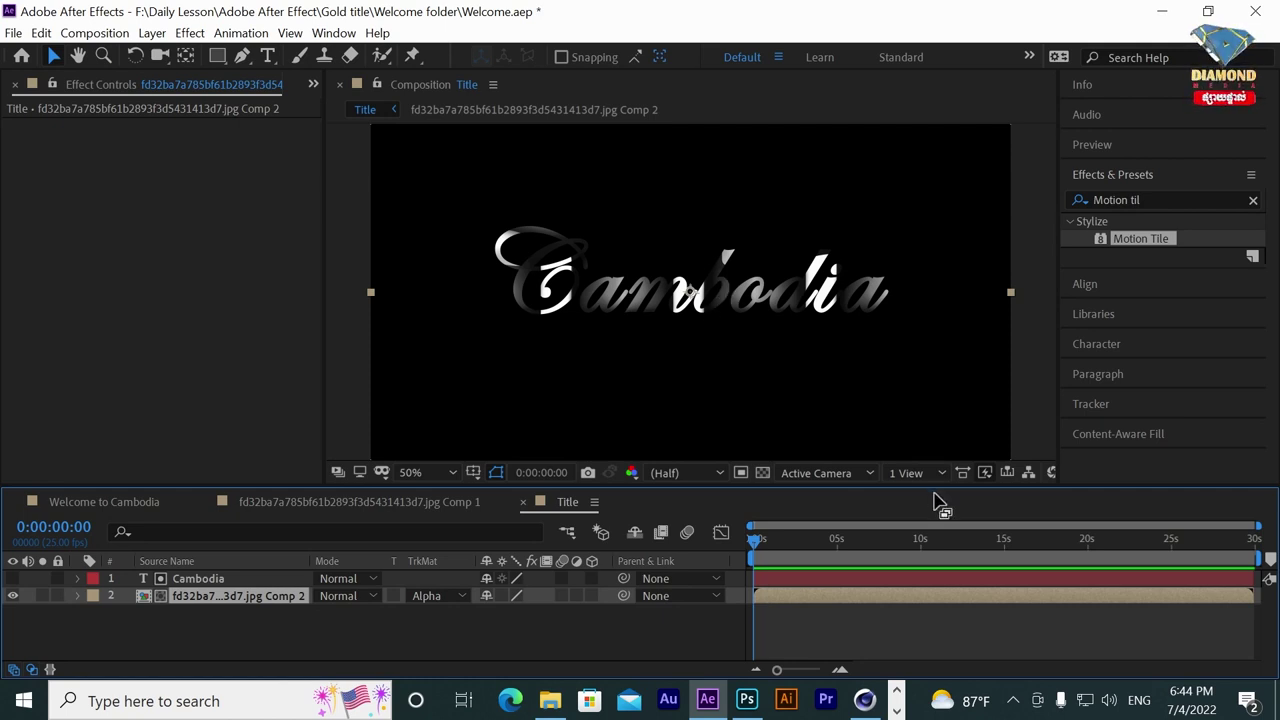
pyautogui.click(1253, 200)
pyautogui.click(1131, 200)
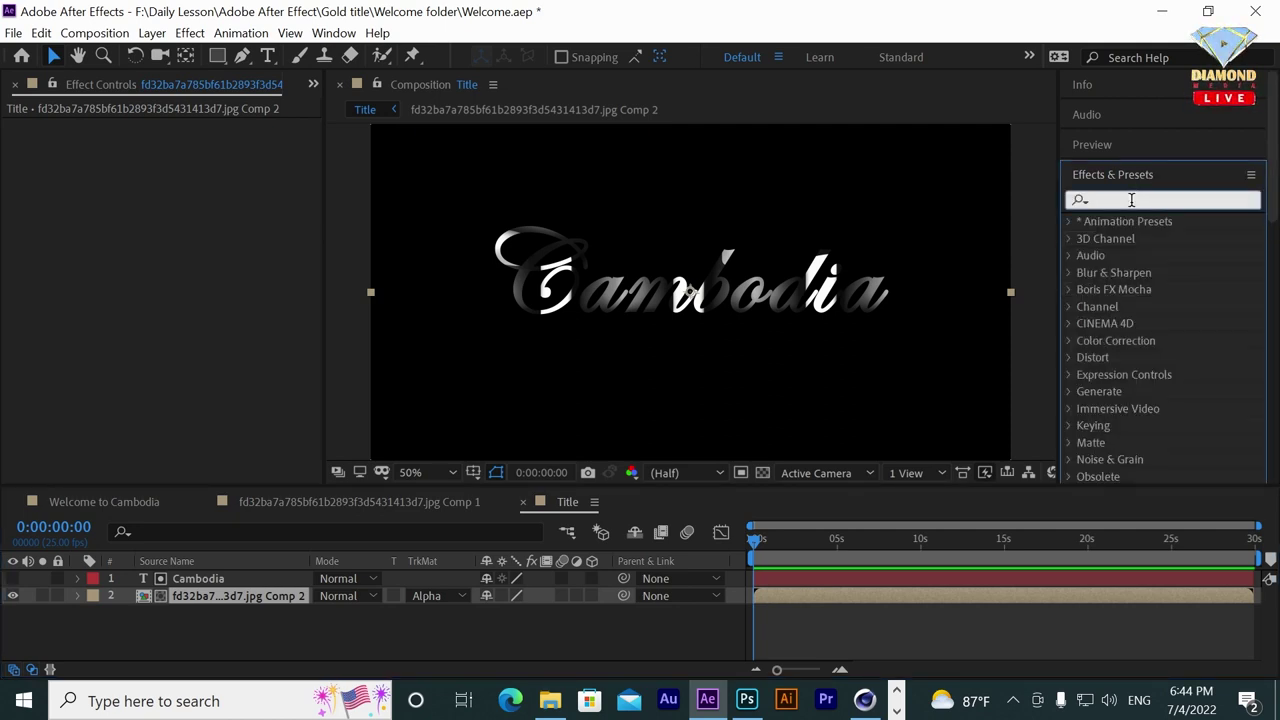
# Apply CC Blobbylize to the image pre-comp with Cambodia as the blob layer.
pyautogui.write('cc blo')
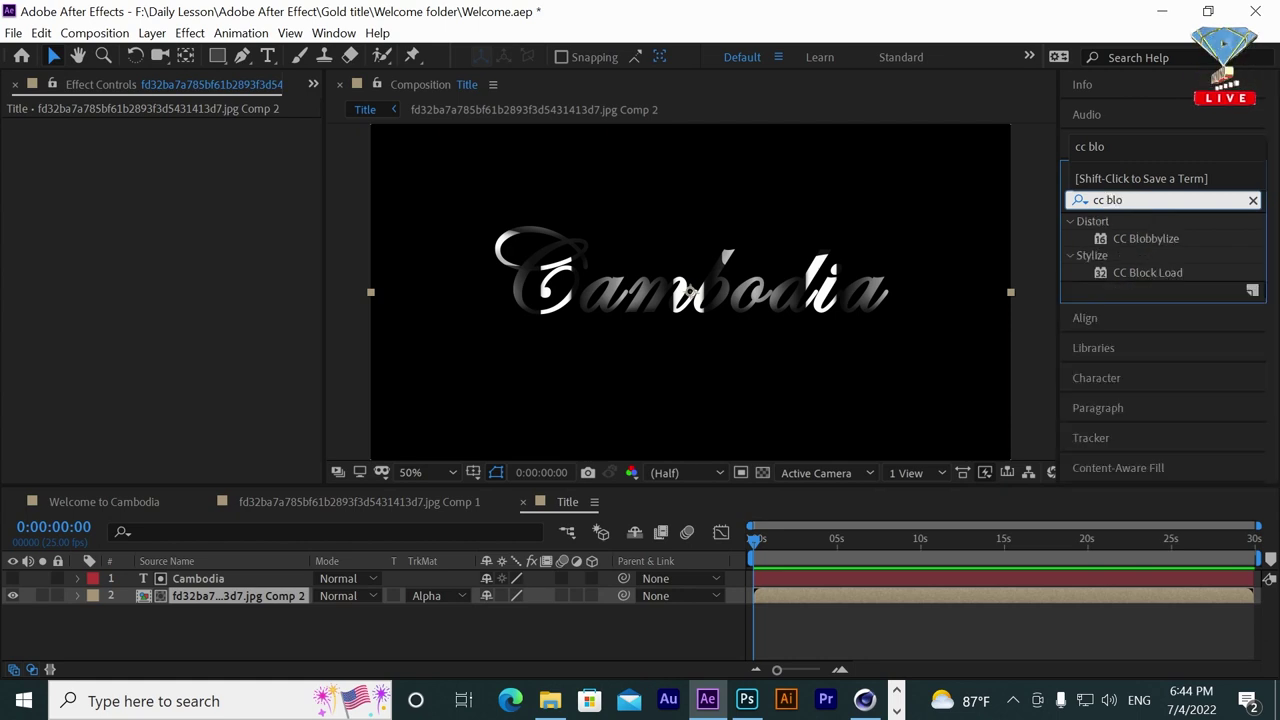
pyautogui.moveTo(1165, 239); pyautogui.dragTo(991, 597)
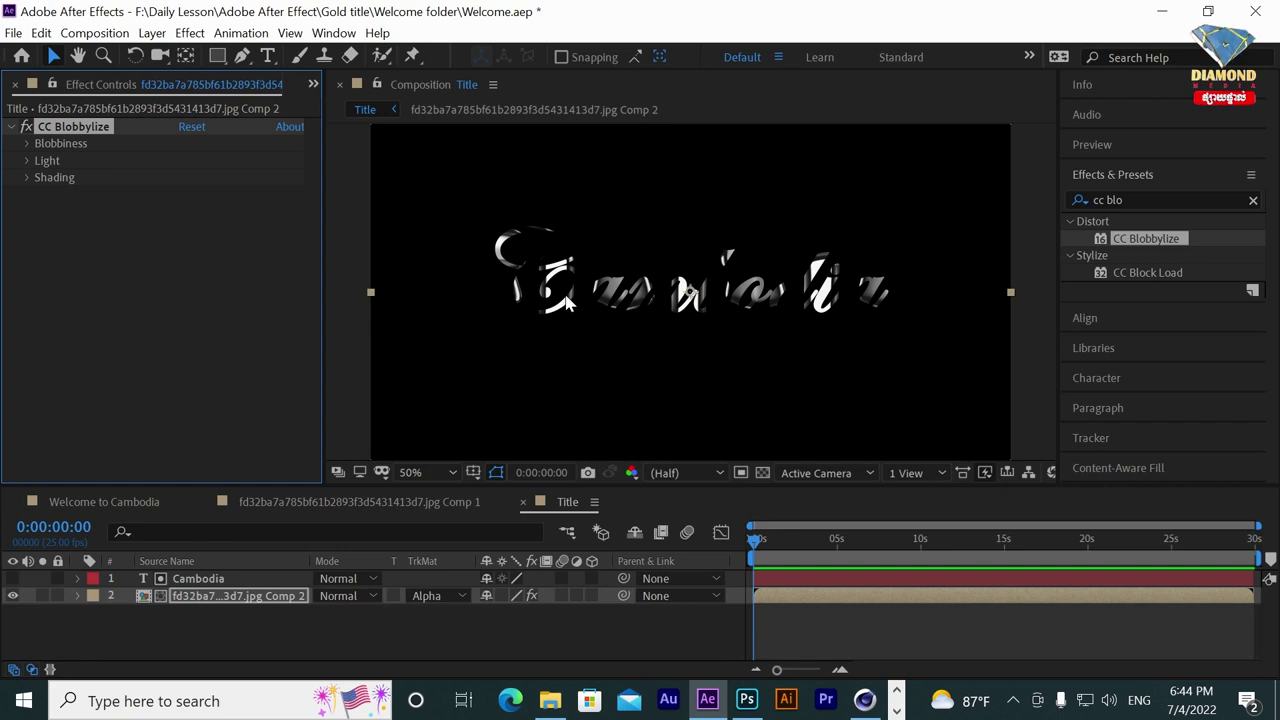
pyautogui.click(26, 137)
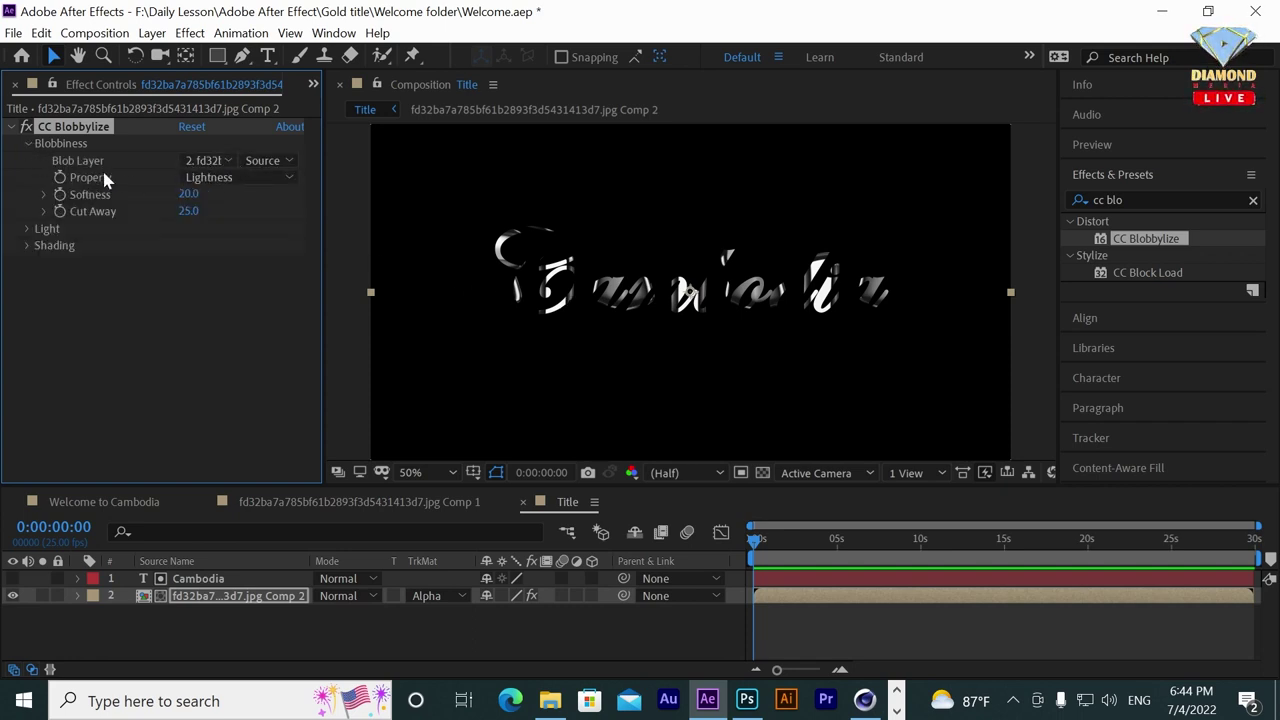
pyautogui.click(229, 160)
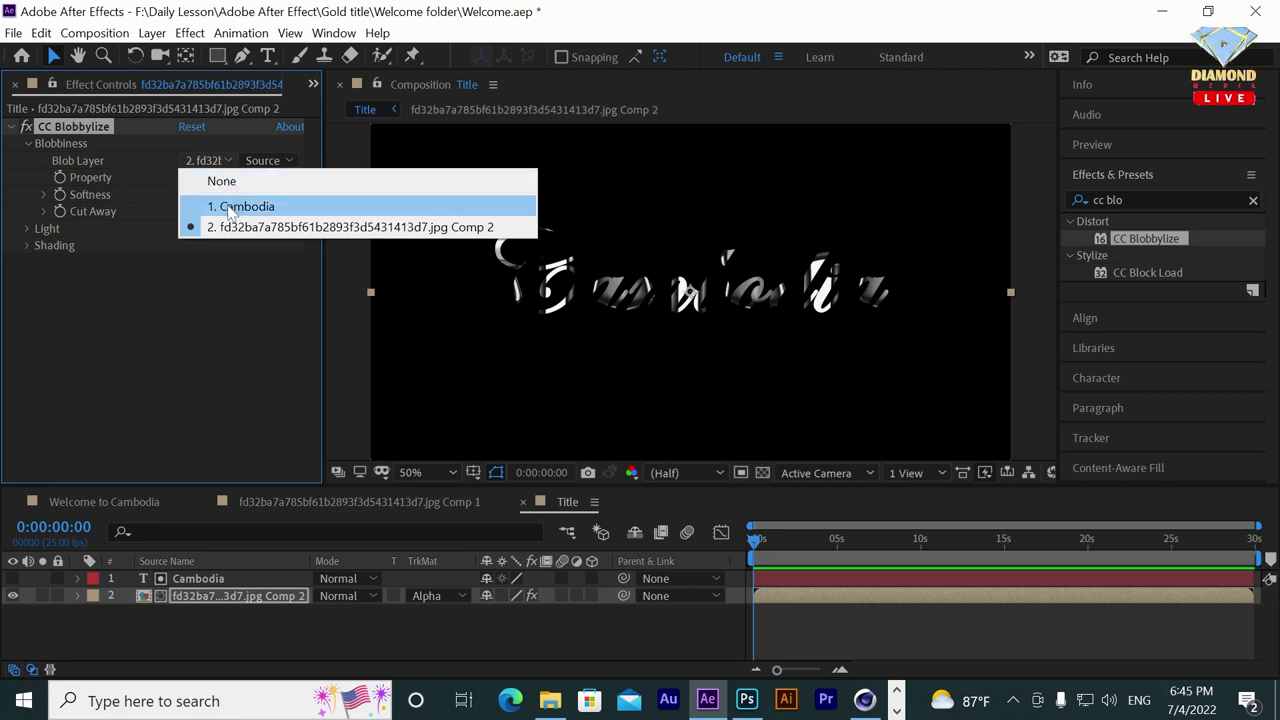
pyautogui.click(238, 206)
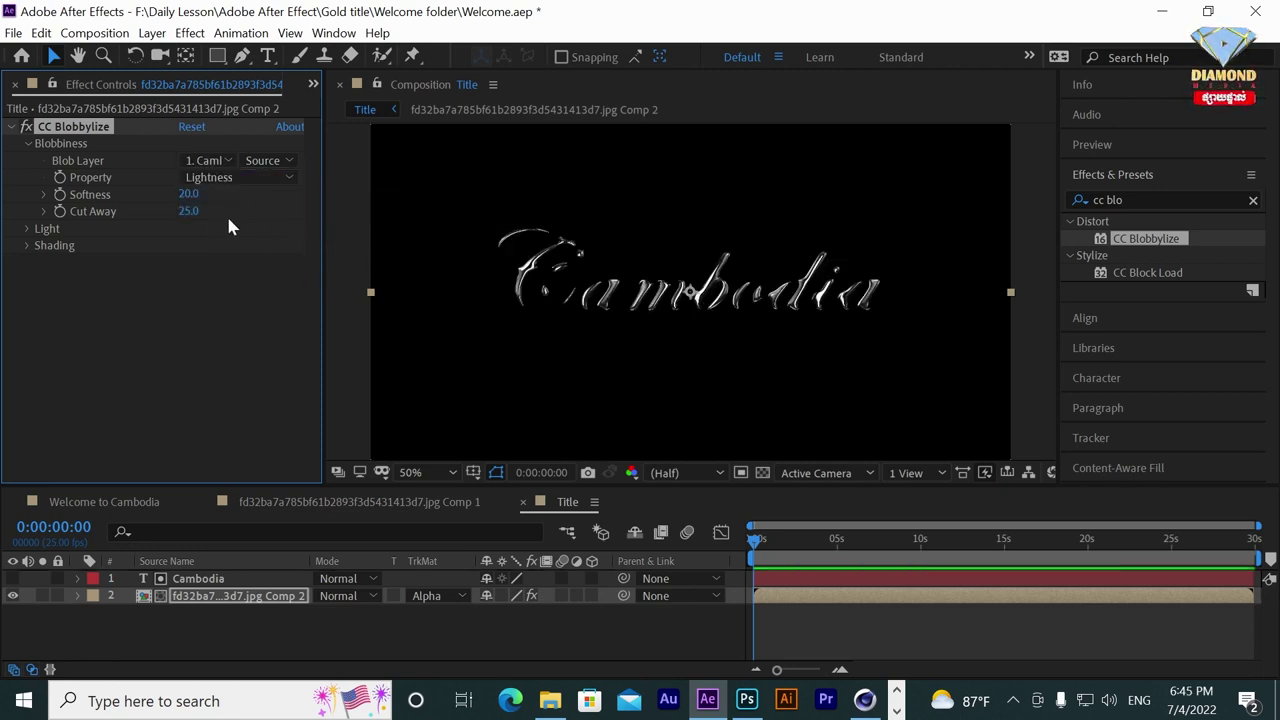
# Set Blobbylize Cut Away to 8.0, Softness to 19.1 and Light Intensity to 104.
pyautogui.moveTo(188, 211); pyautogui.dragTo(178, 214)
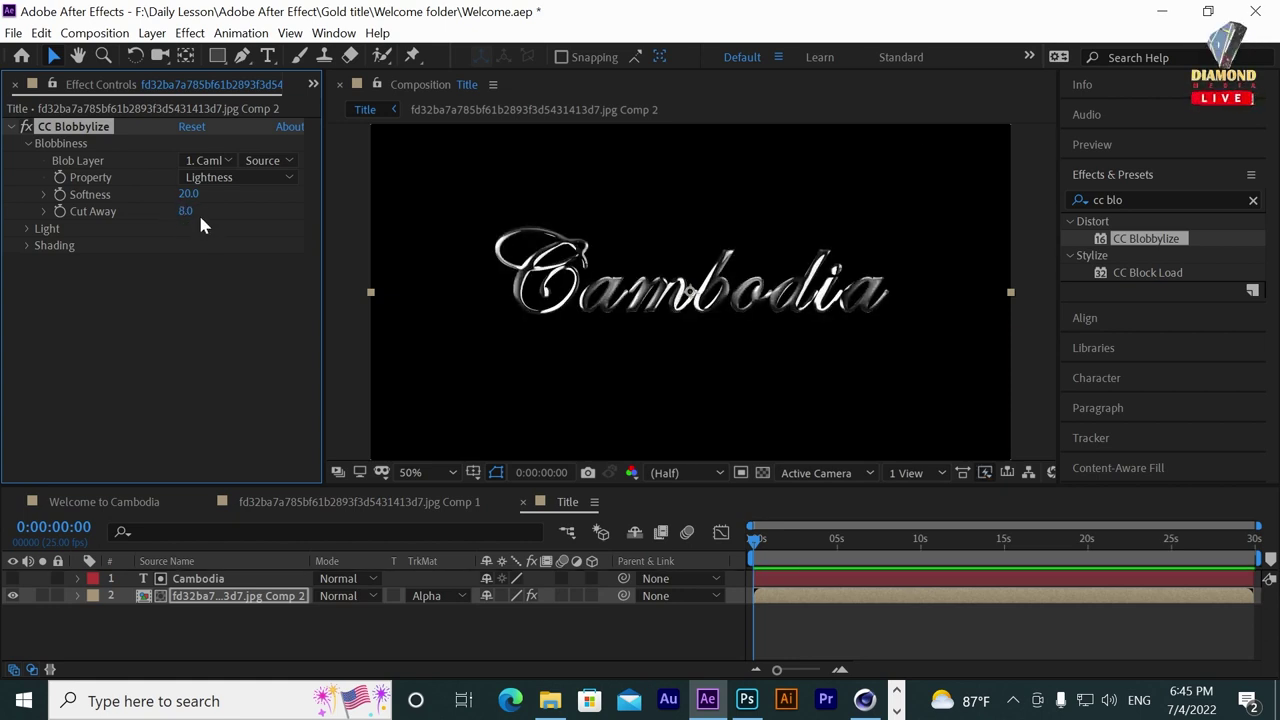
pyautogui.moveTo(188, 194)
pyautogui.mouseDown()
pyautogui.moveTo(208, 192)
pyautogui.moveTo(177, 190)
pyautogui.mouseUp()
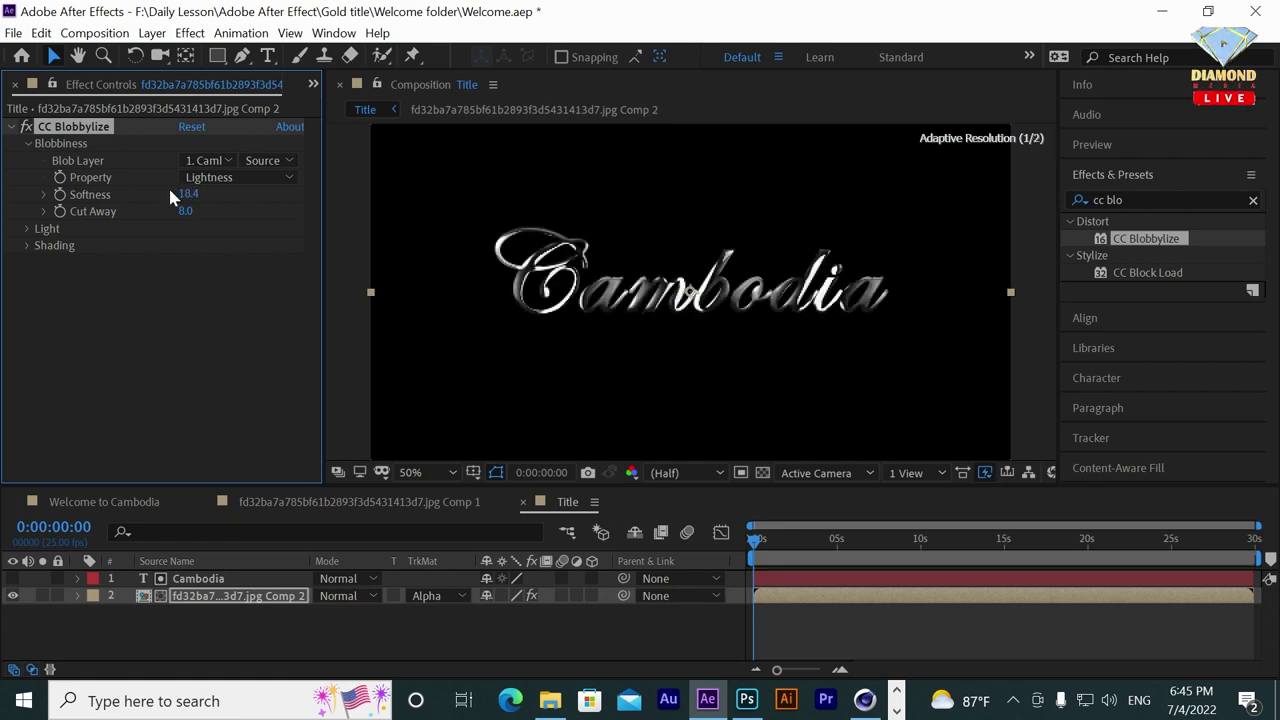
pyautogui.moveTo(183, 194); pyautogui.dragTo(195, 192)
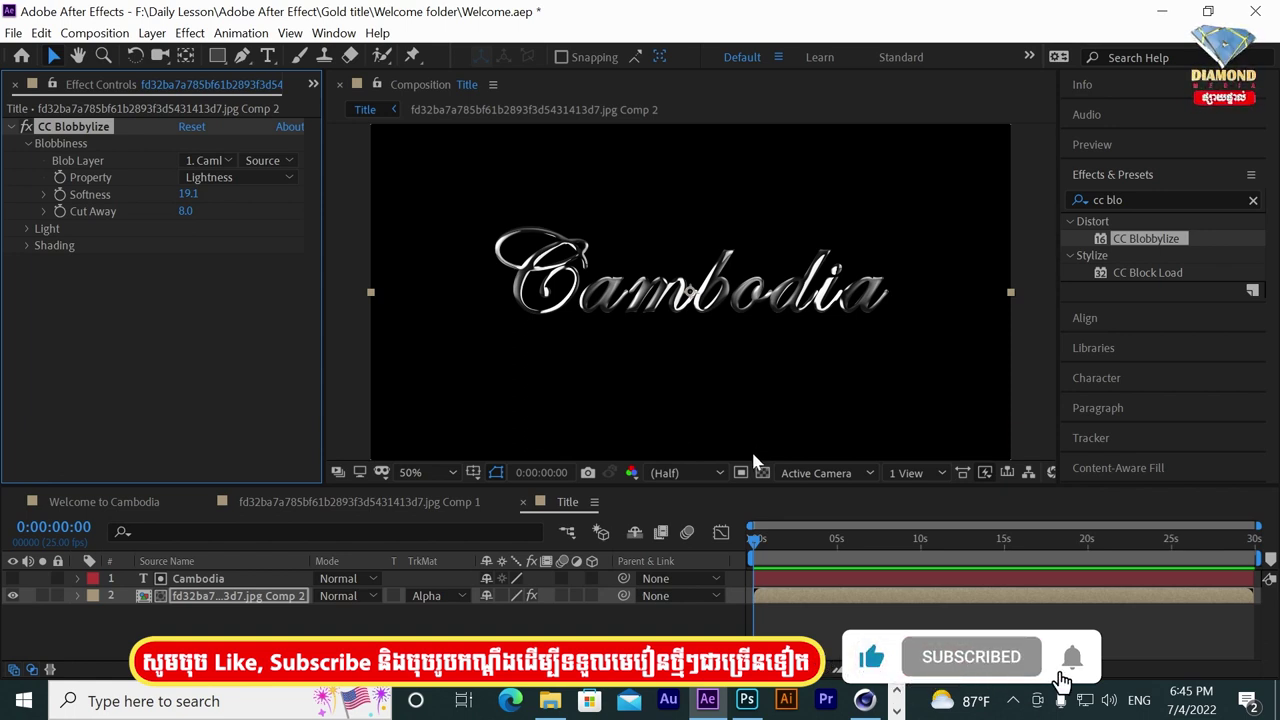
pyautogui.click(30, 229)
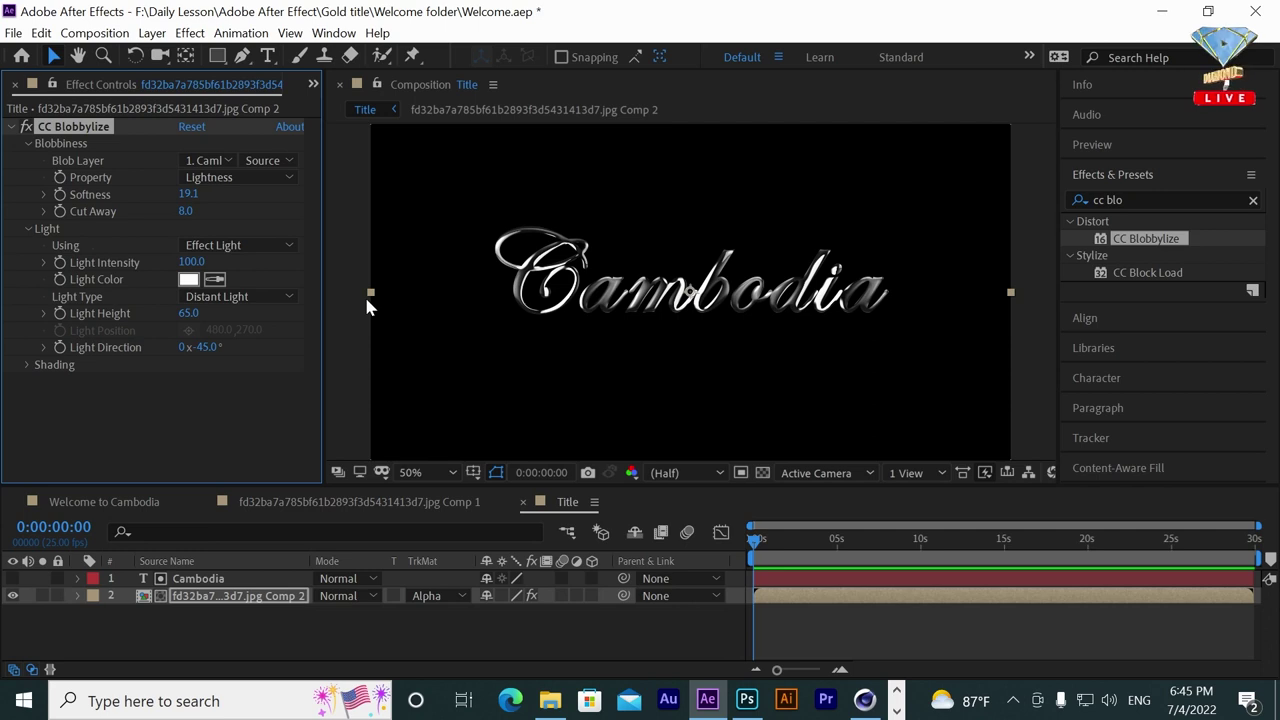
pyautogui.moveTo(191, 262)
pyautogui.mouseDown()
pyautogui.moveTo(224, 263)
pyautogui.moveTo(197, 263)
pyautogui.mouseUp()
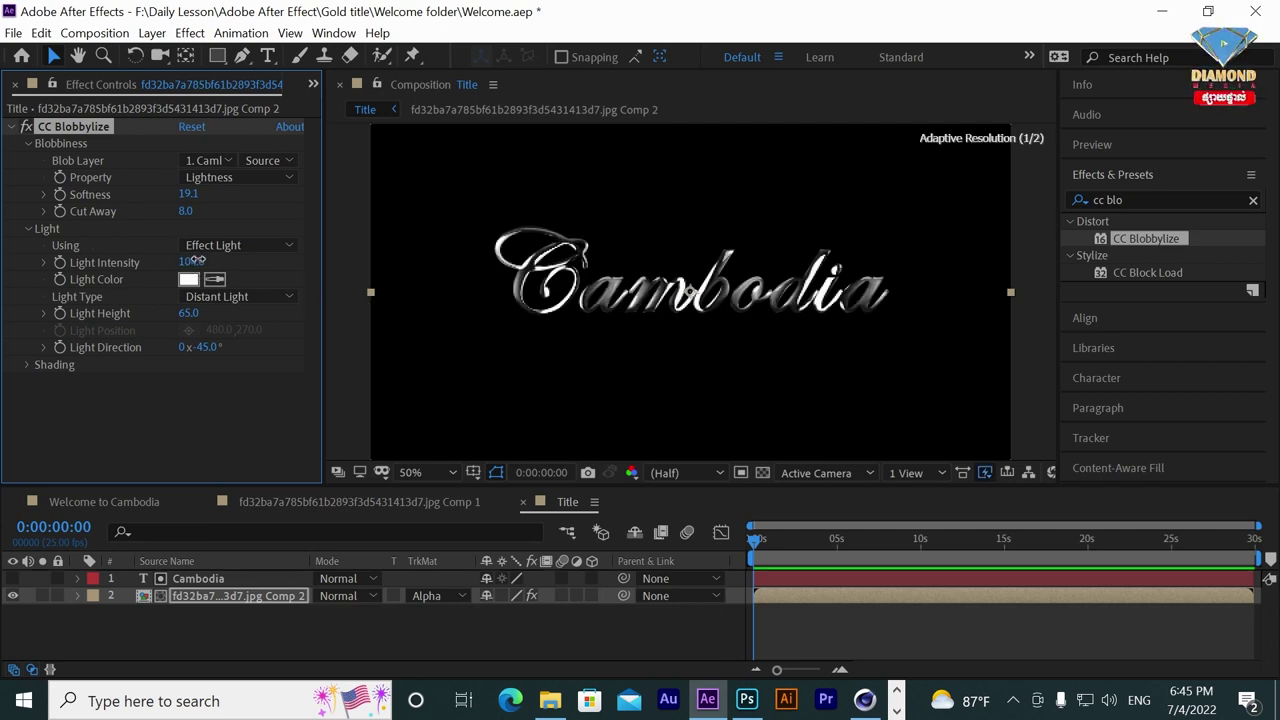
pyautogui.click(28, 230)
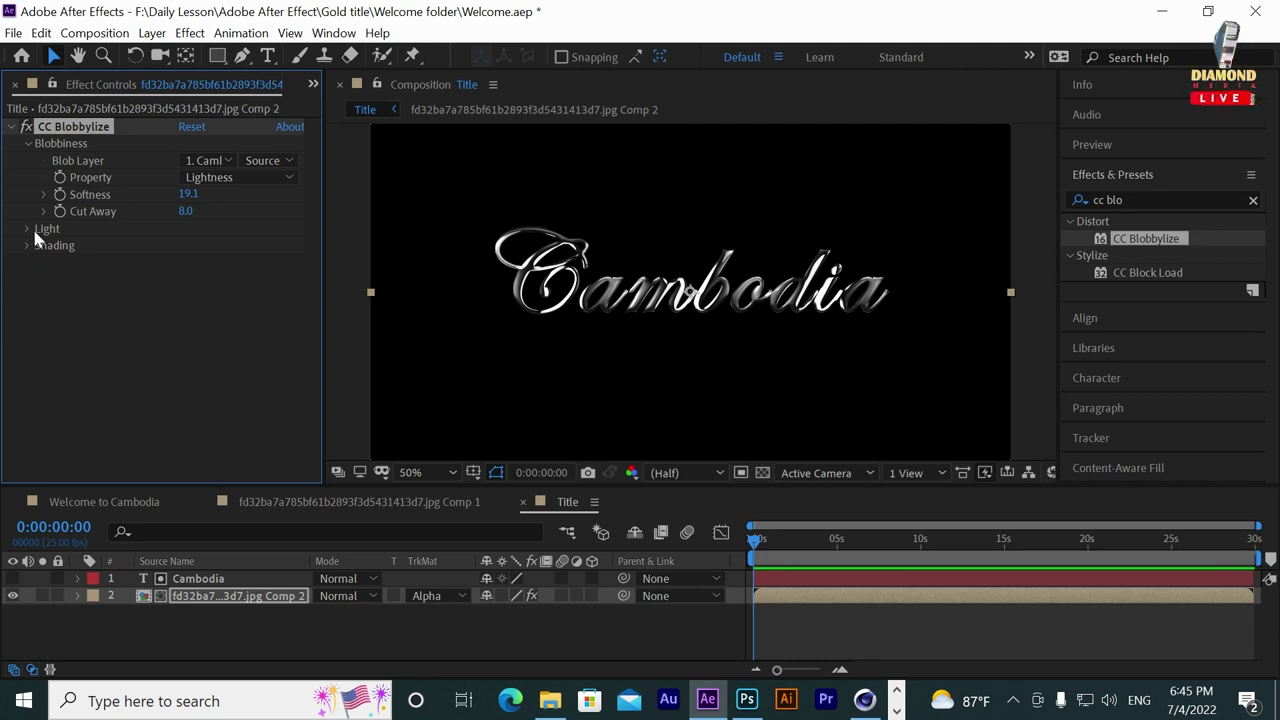
pyautogui.click(1119, 200)
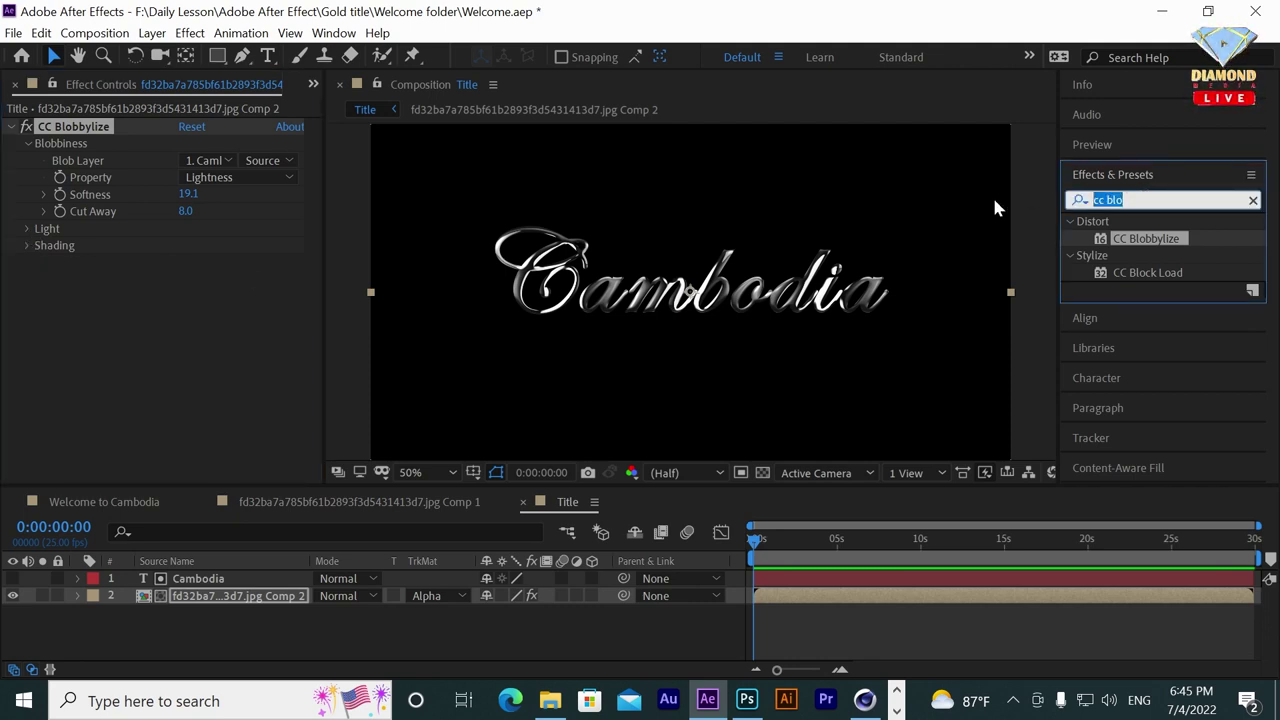
# Apply CC Glass to the texture layer using Alpha as the bump map property.
pyautogui.write('cc glas')
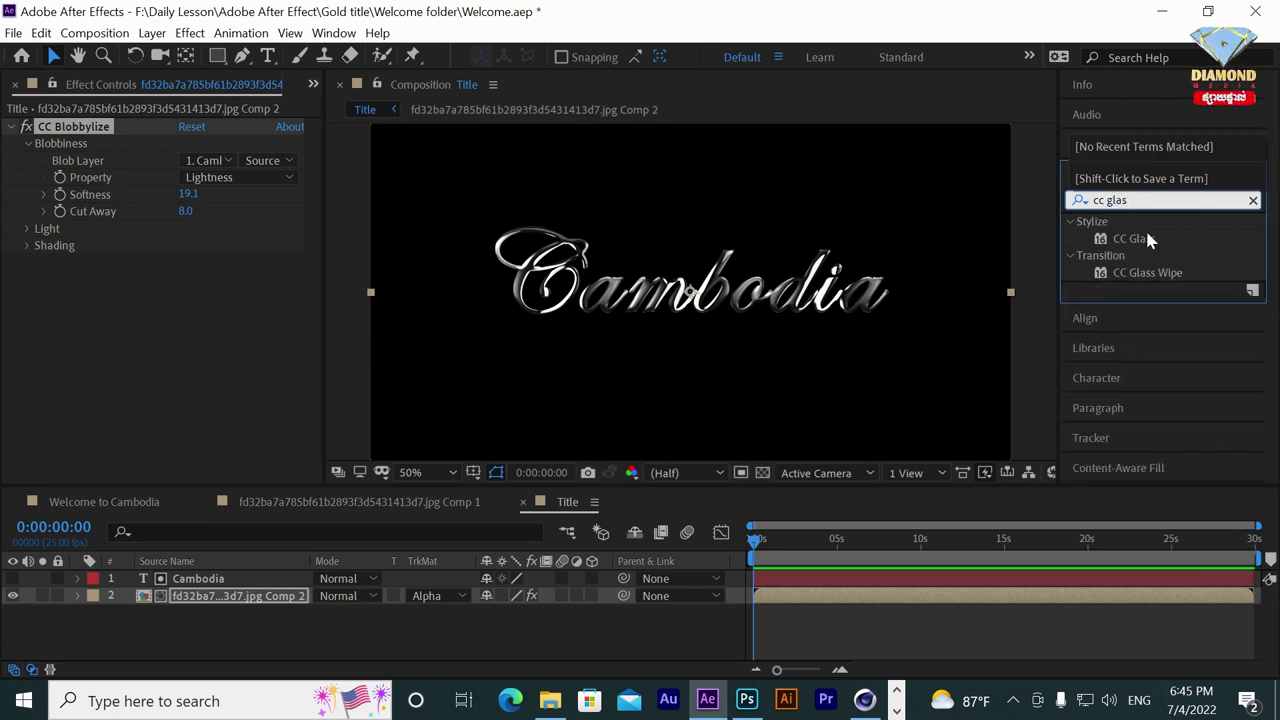
pyautogui.moveTo(1140, 238); pyautogui.dragTo(1001, 591)
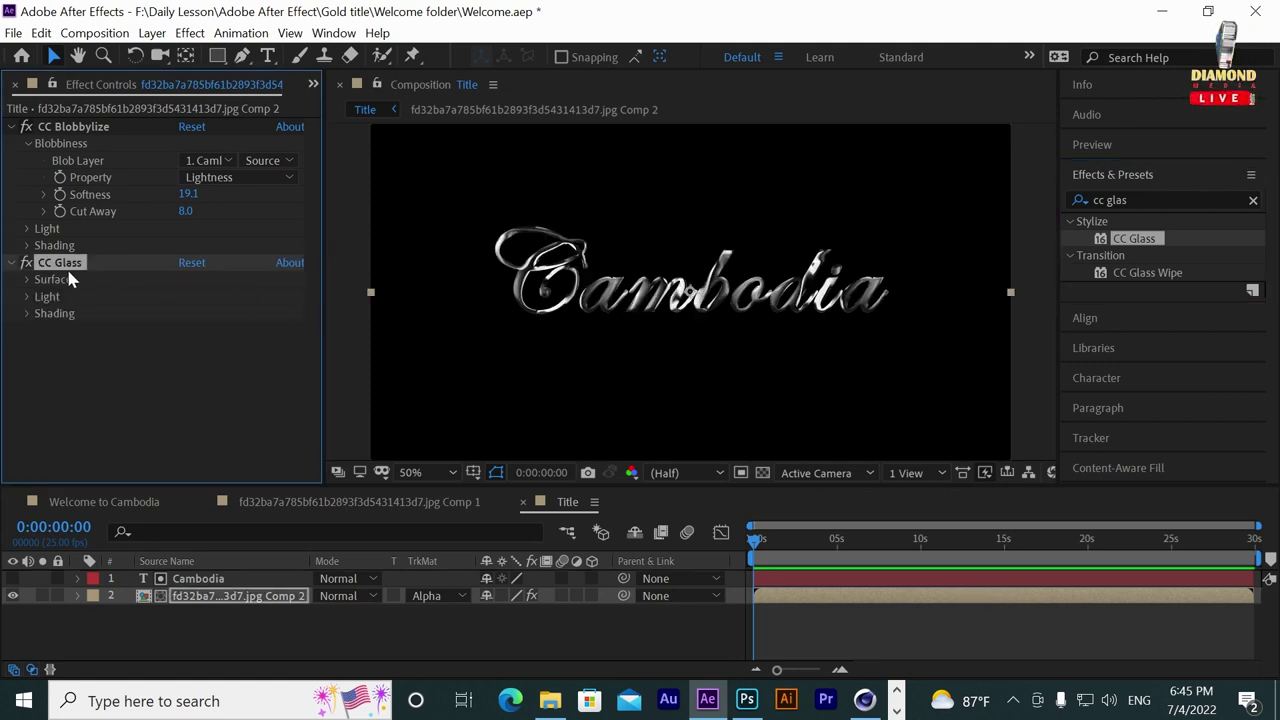
pyautogui.click(26, 279)
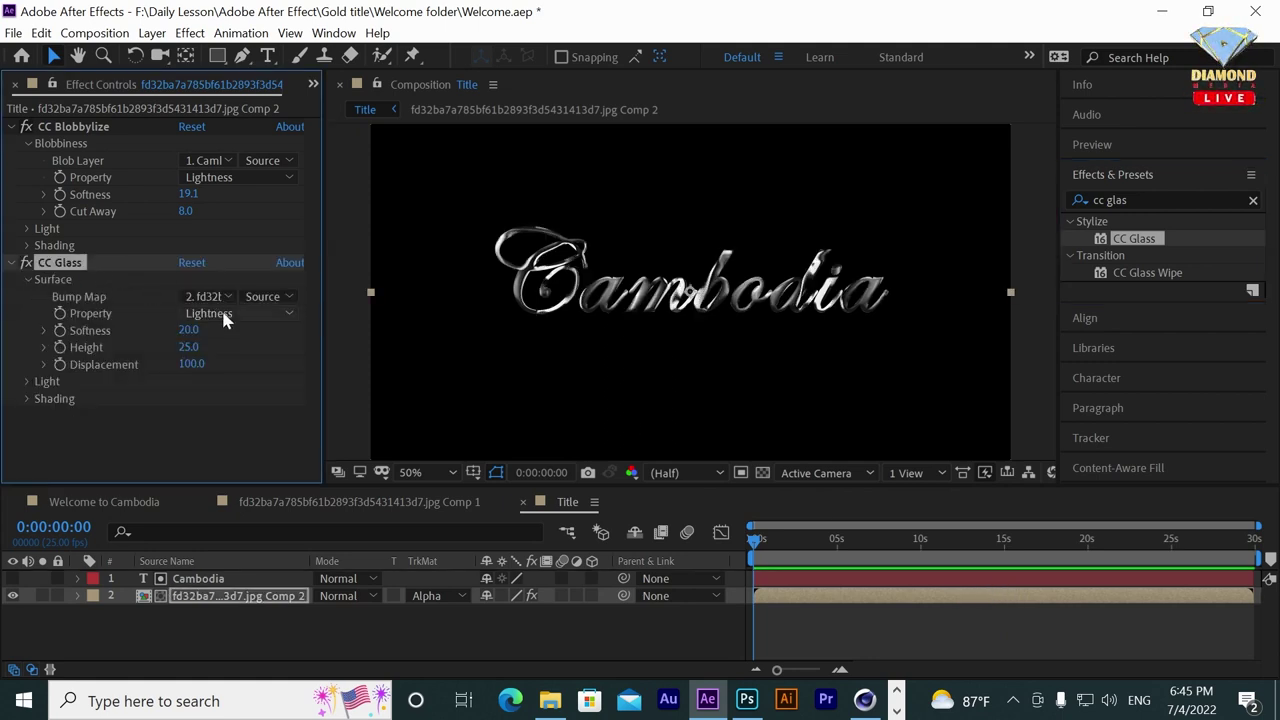
pyautogui.click(257, 316)
pyautogui.click(224, 395)
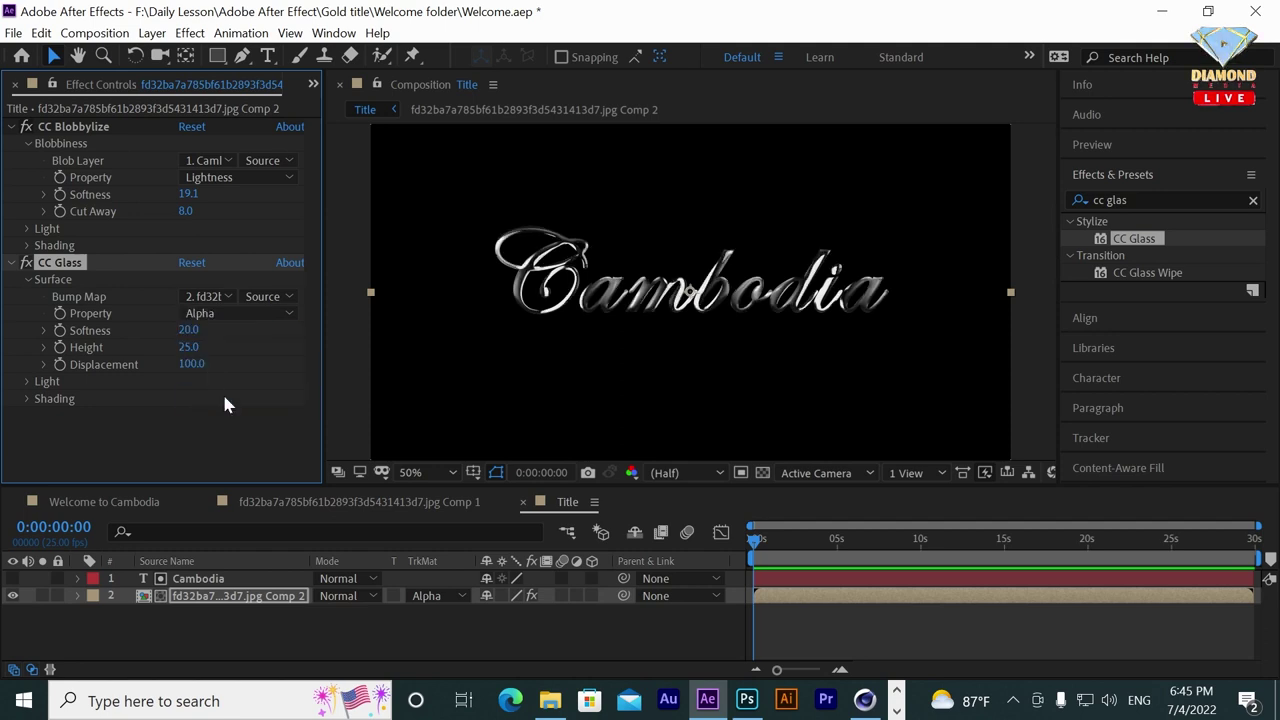
# Set CC Glass Softness 27, Height 36 and Light Intensity 169, then collapse both effects.
pyautogui.moveTo(188, 337)
pyautogui.mouseDown()
pyautogui.moveTo(224, 346)
pyautogui.moveTo(212, 347)
pyautogui.mouseUp()
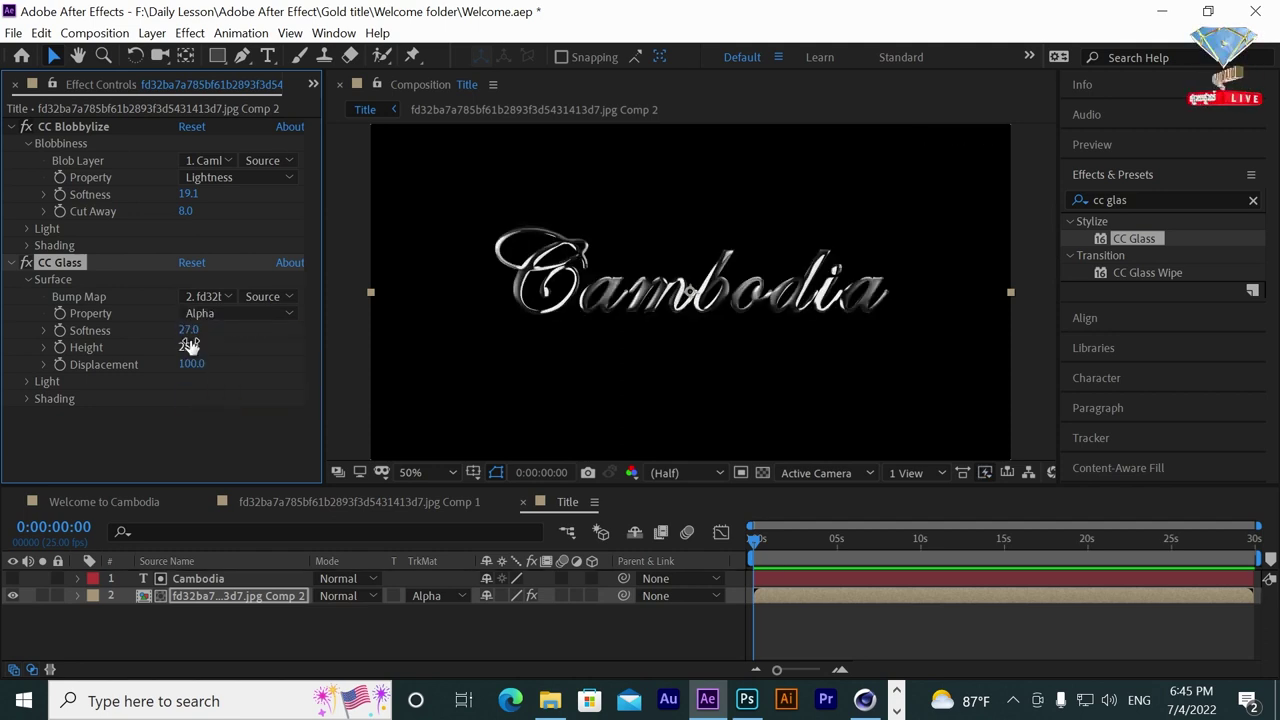
pyautogui.click(27, 381)
pyautogui.moveTo(191, 389); pyautogui.dragTo(265, 388)
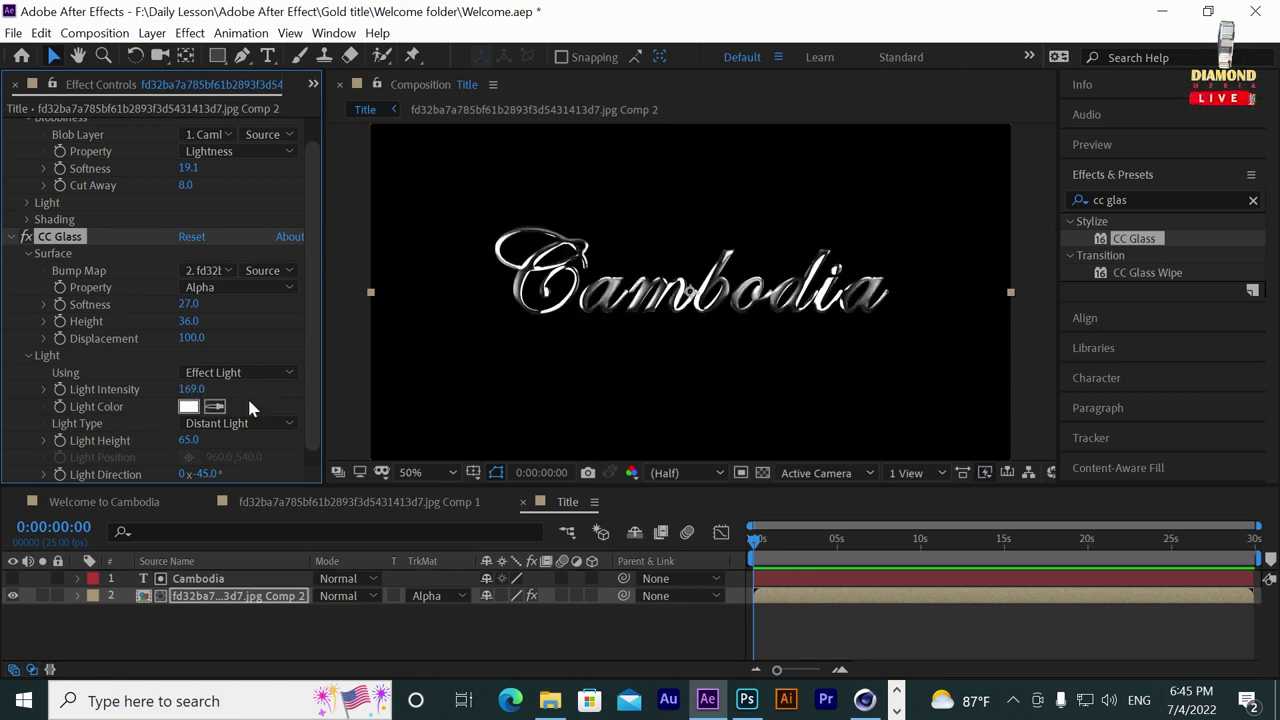
pyautogui.click(12, 237)
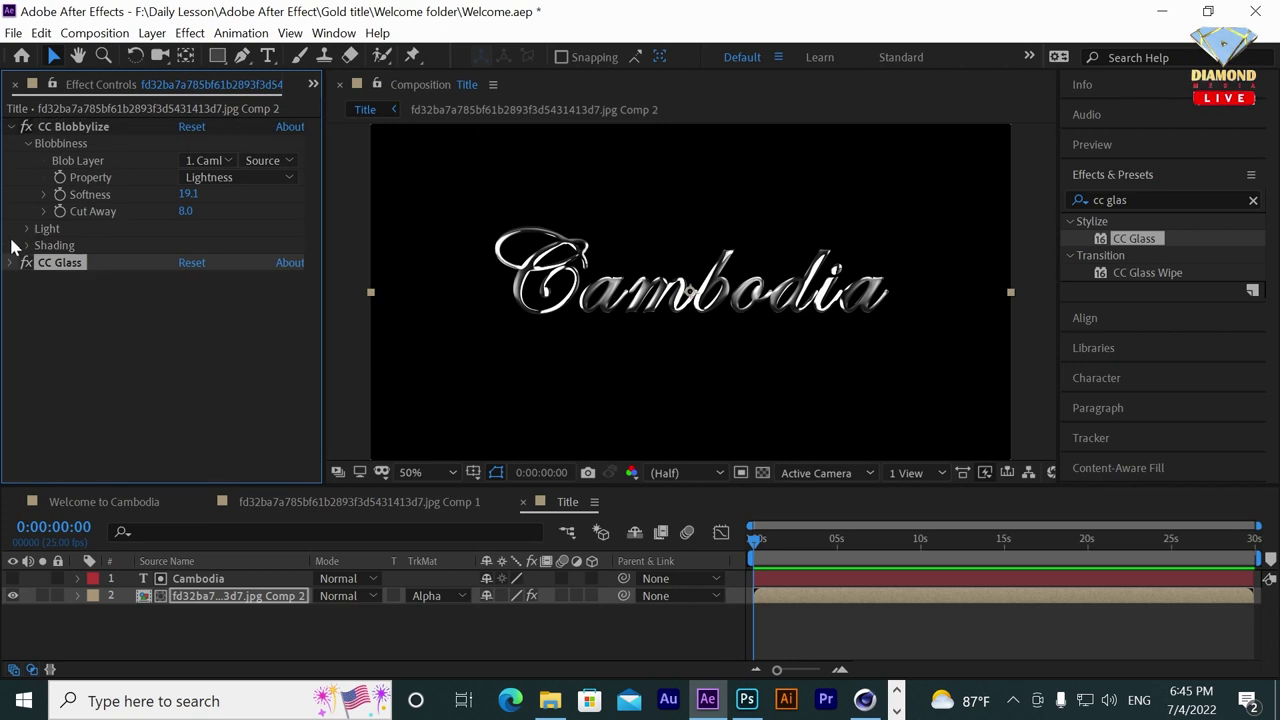
pyautogui.click(11, 127)
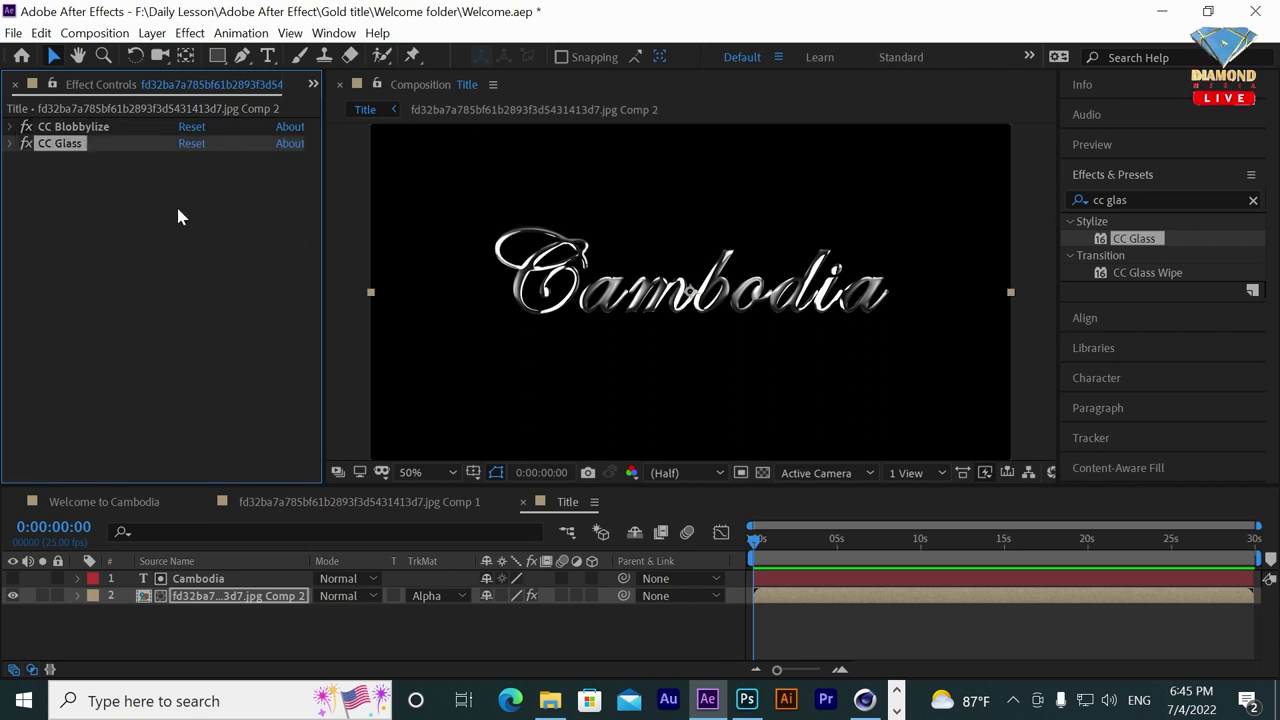
pyautogui.click(812, 597)
pyautogui.click(810, 582)
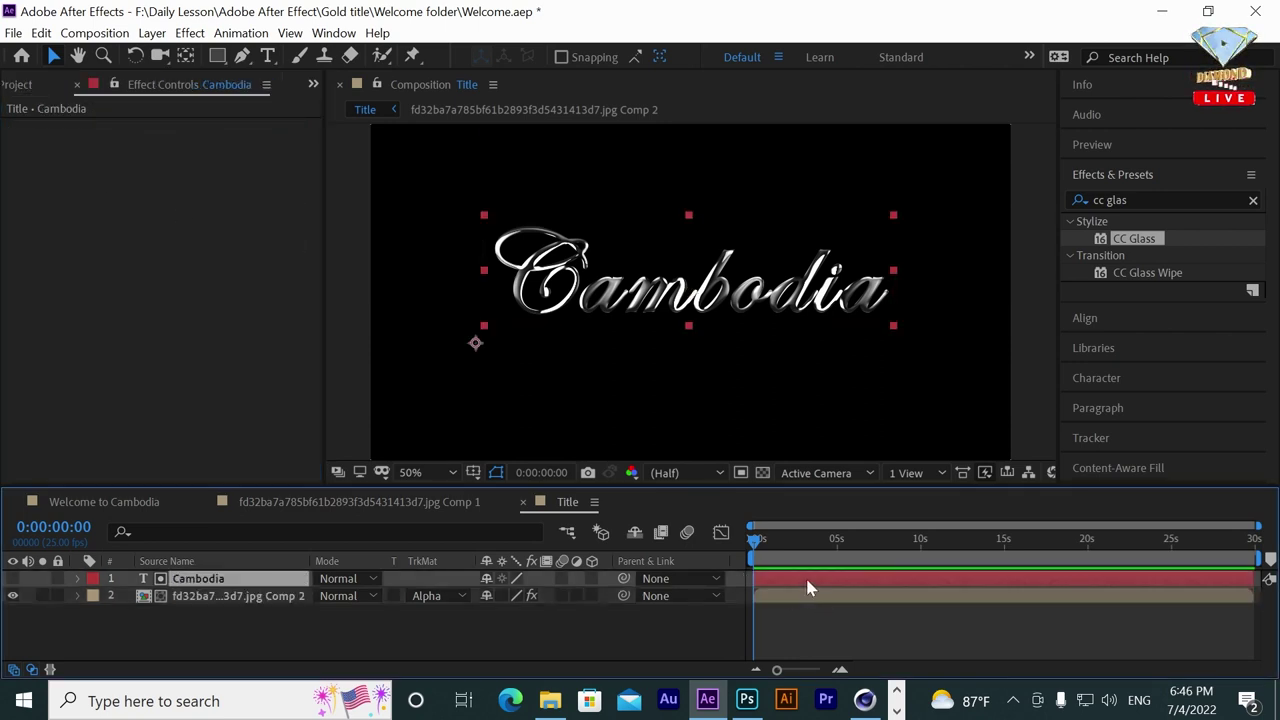
# Add a new adjustment layer to the Title composition via Layer > New.
pyautogui.click(794, 597)
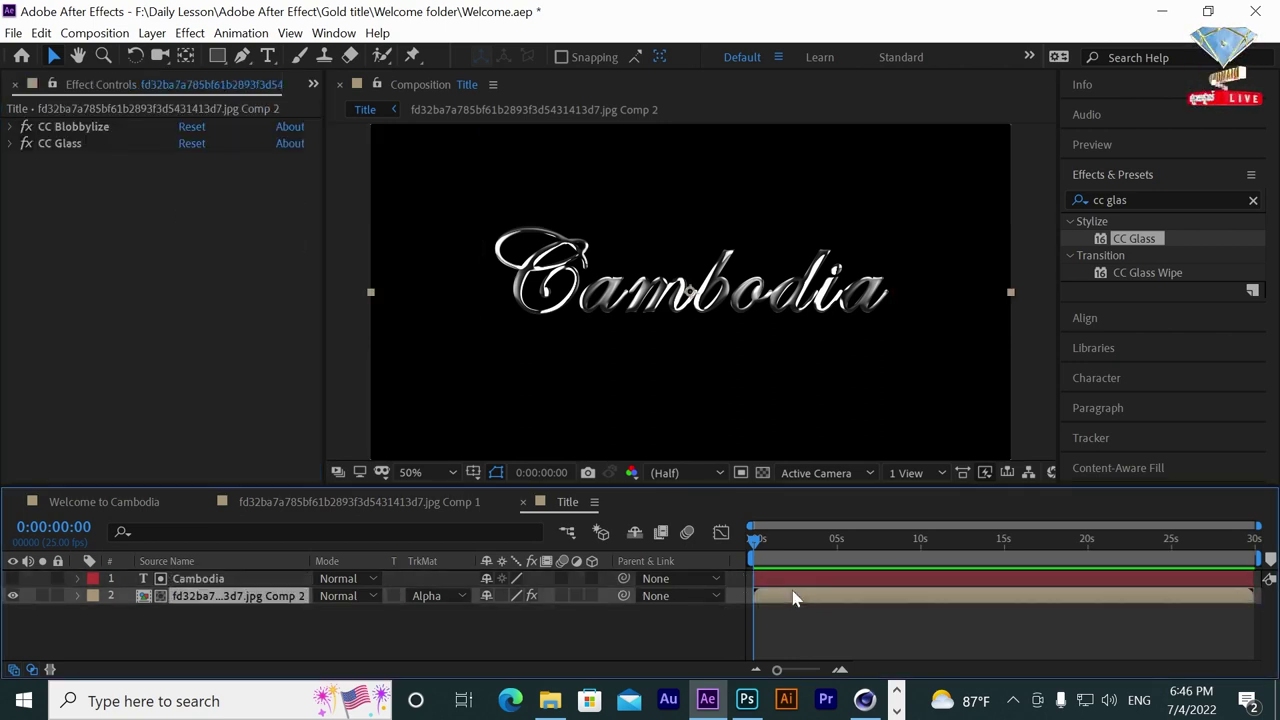
pyautogui.click(260, 625)
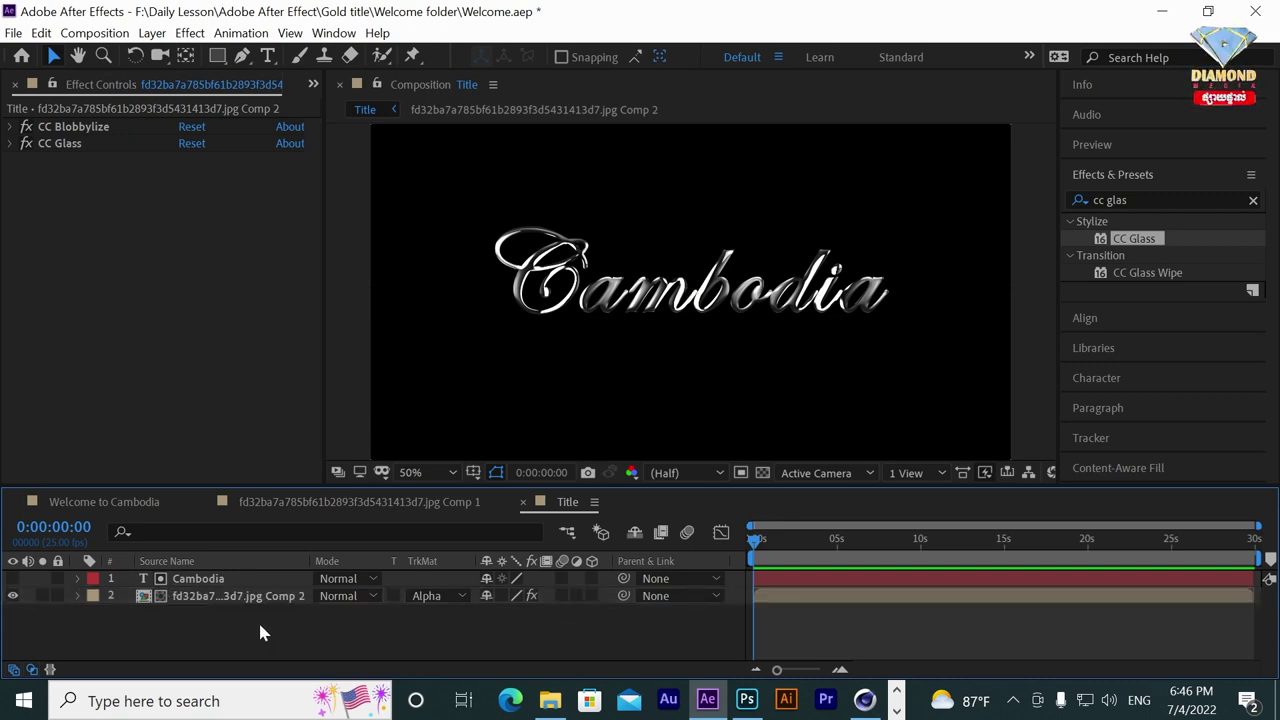
pyautogui.rightClick(258, 620)
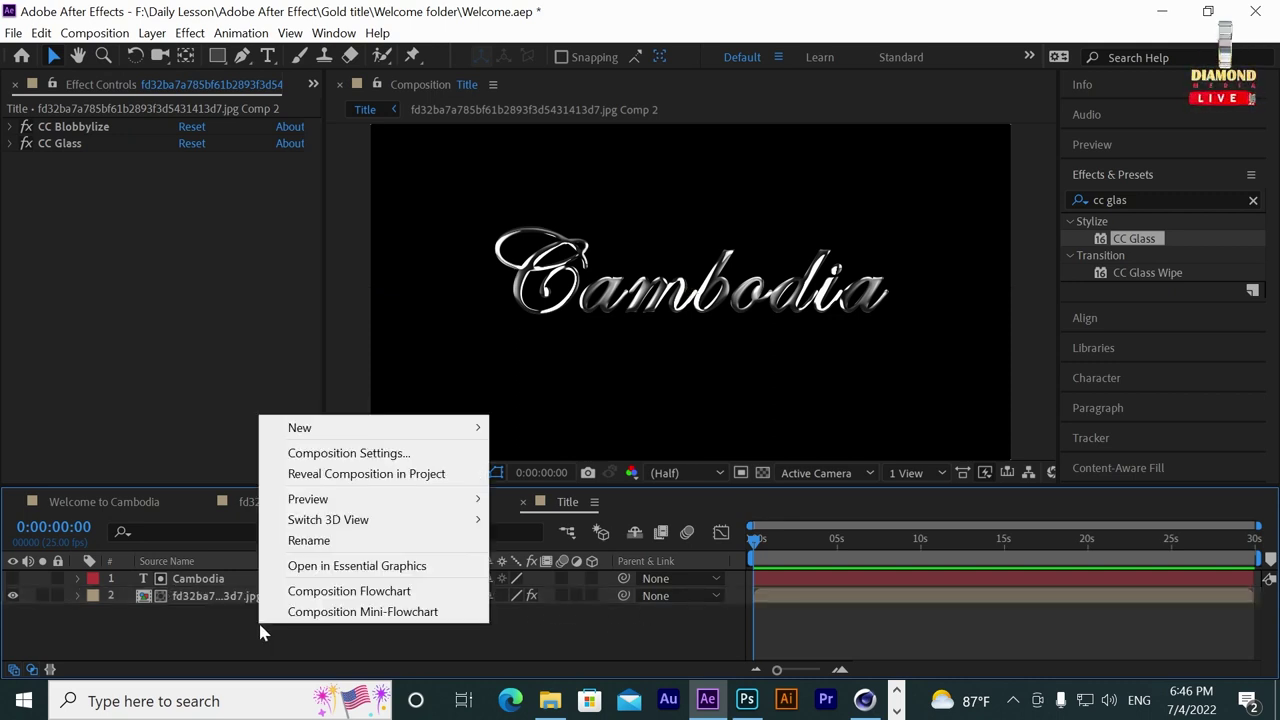
pyautogui.moveTo(337, 433)
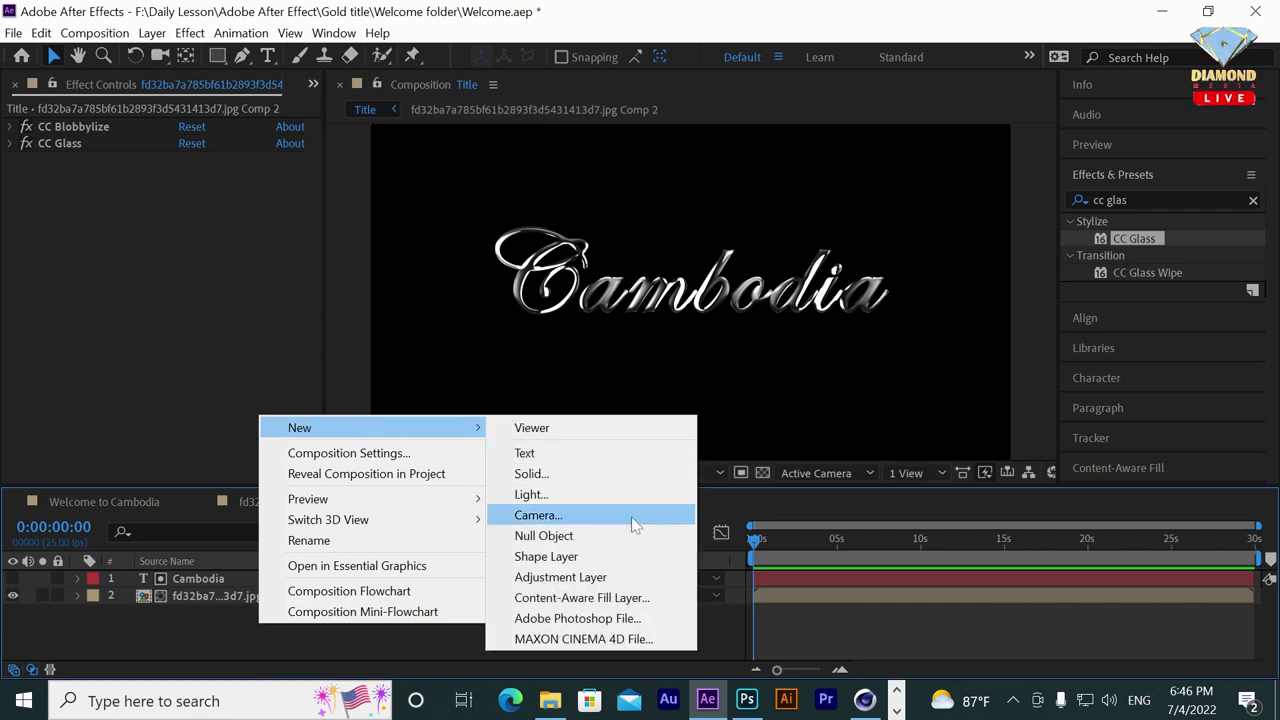
pyautogui.click(152, 33)
pyautogui.moveTo(177, 55)
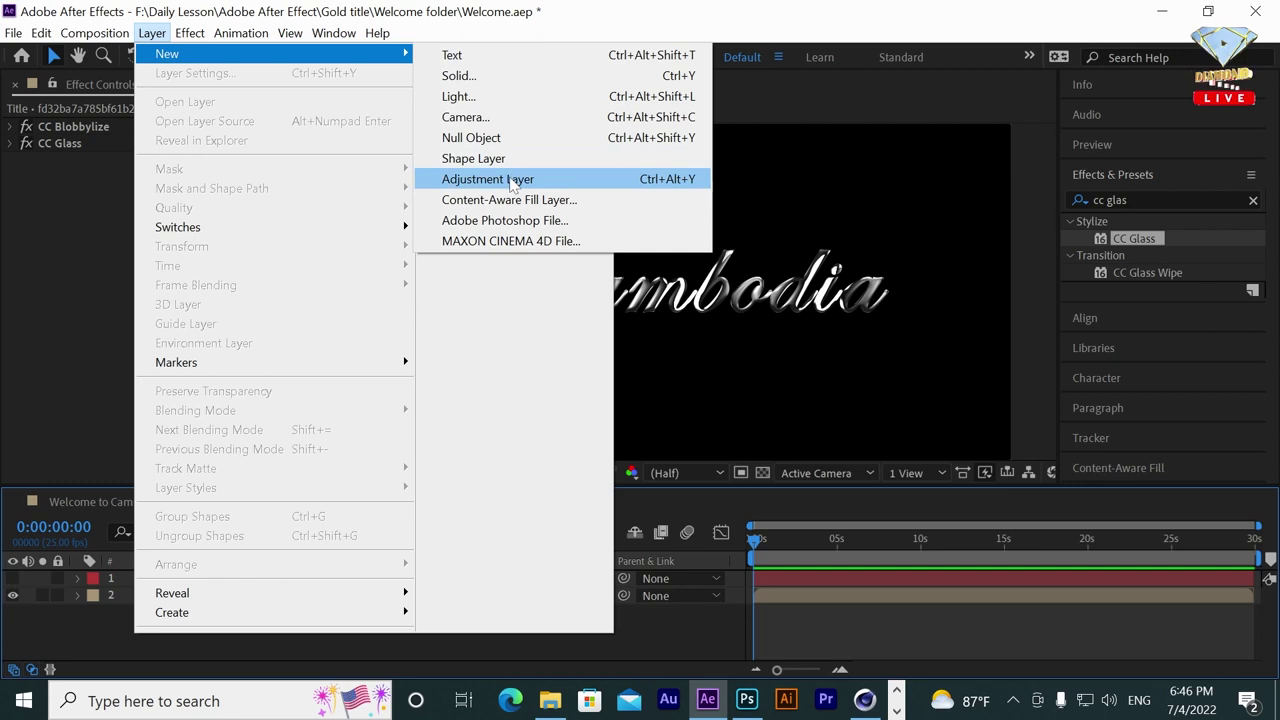
pyautogui.click(490, 179)
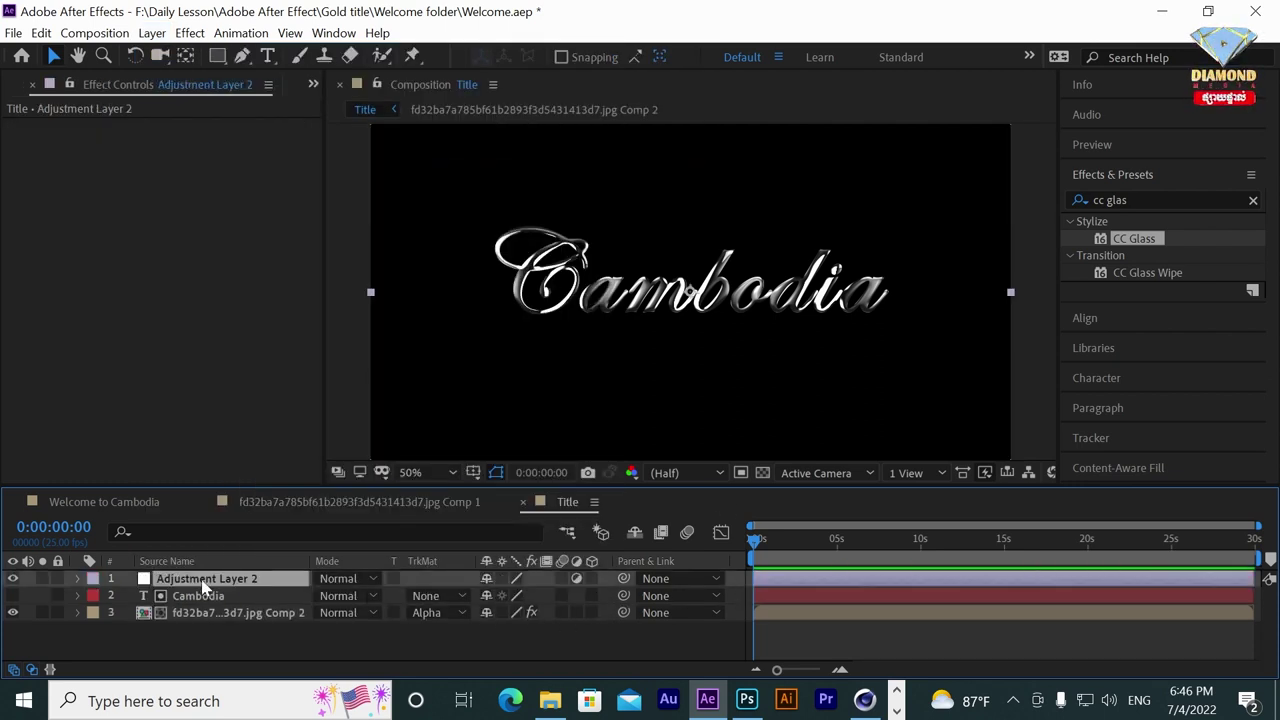
# Rename the adjustment layer to 'Gold Color' and clear the Effects & Presets search.
pyautogui.rightClick(204, 583)
pyautogui.click(251, 568)
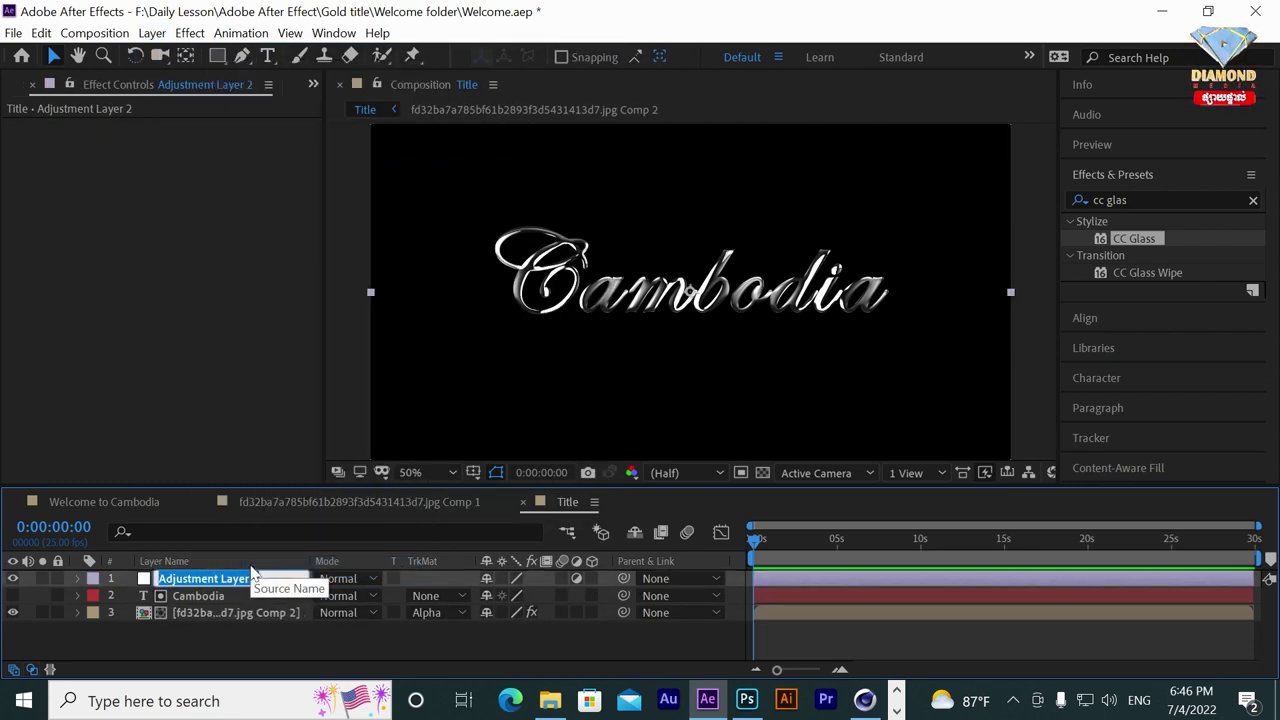
pyautogui.write('Gold Color')
pyautogui.press('Return')
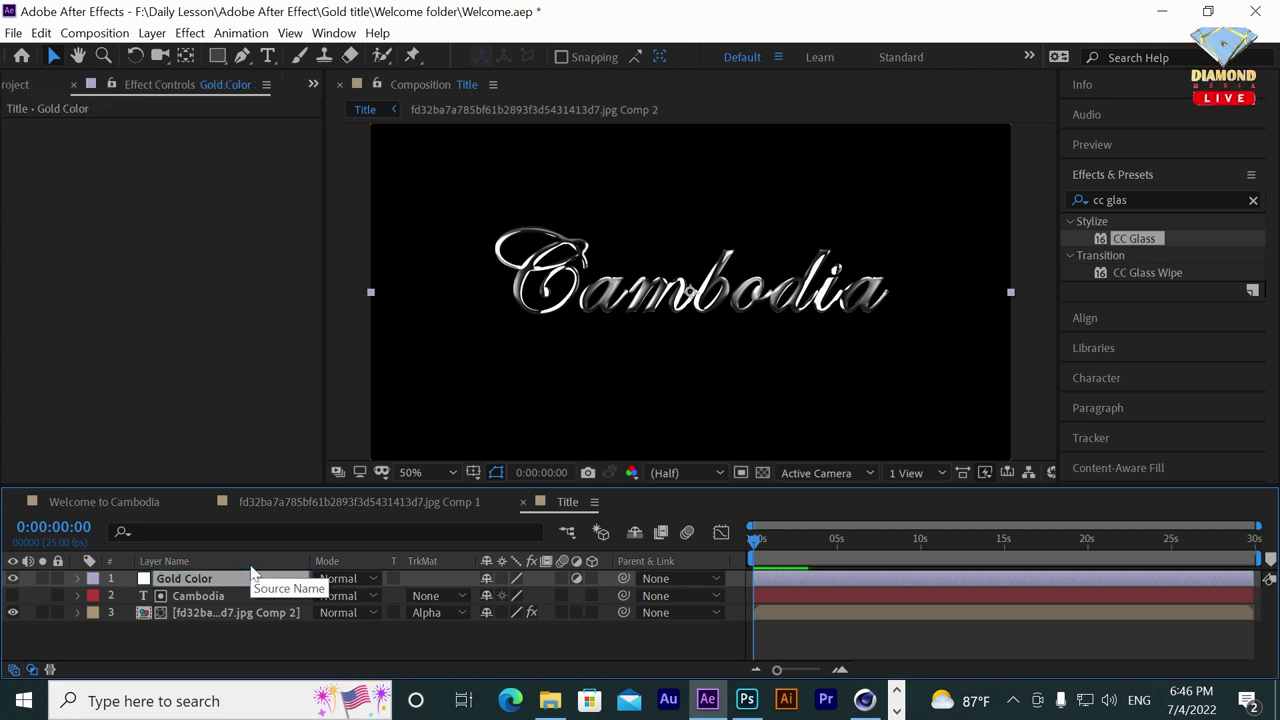
pyautogui.click(1252, 200)
pyautogui.click(900, 580)
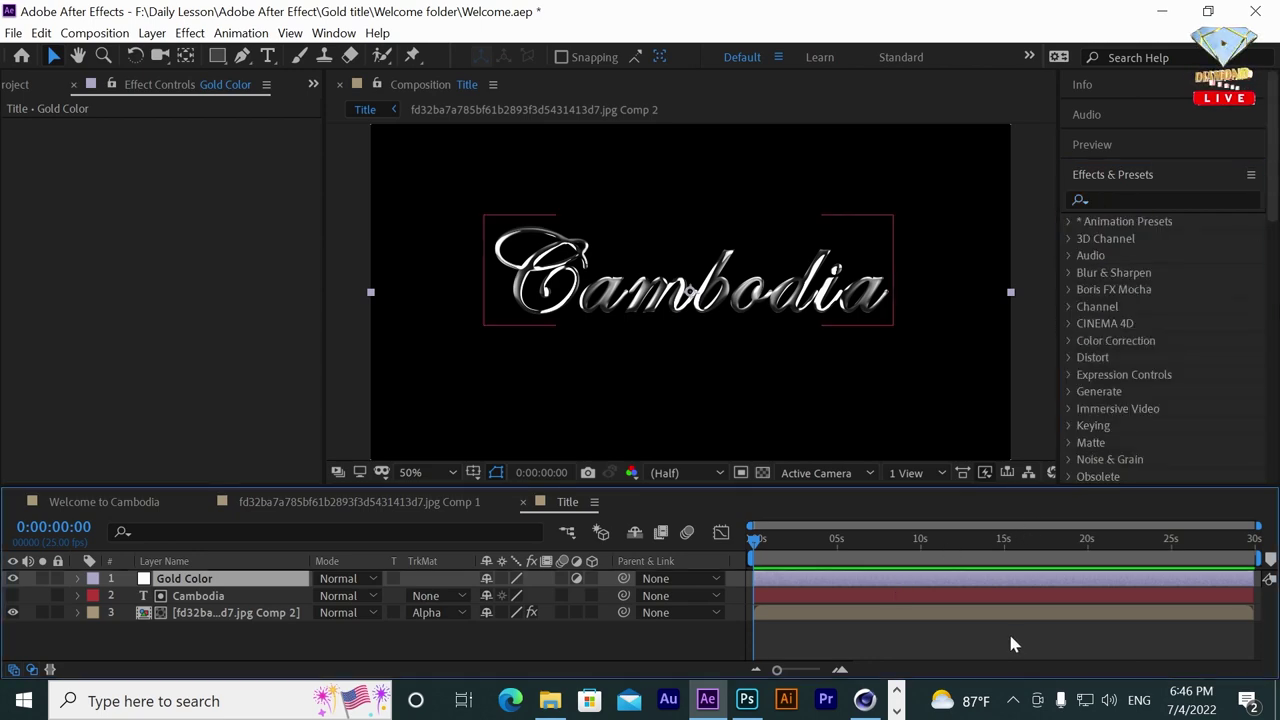
# Apply Curves to the Gold Color layer and raise the Red channel curve to tint Cambodia pink.
pyautogui.click(190, 33)
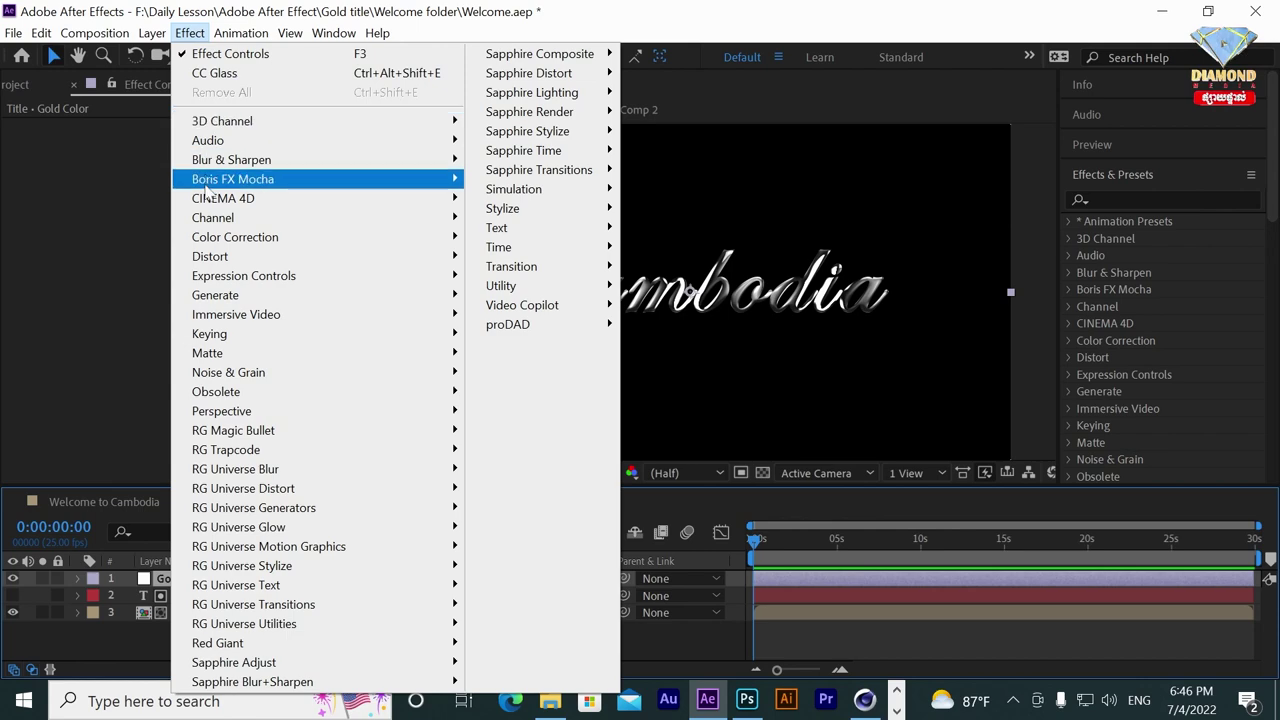
pyautogui.moveTo(213, 237)
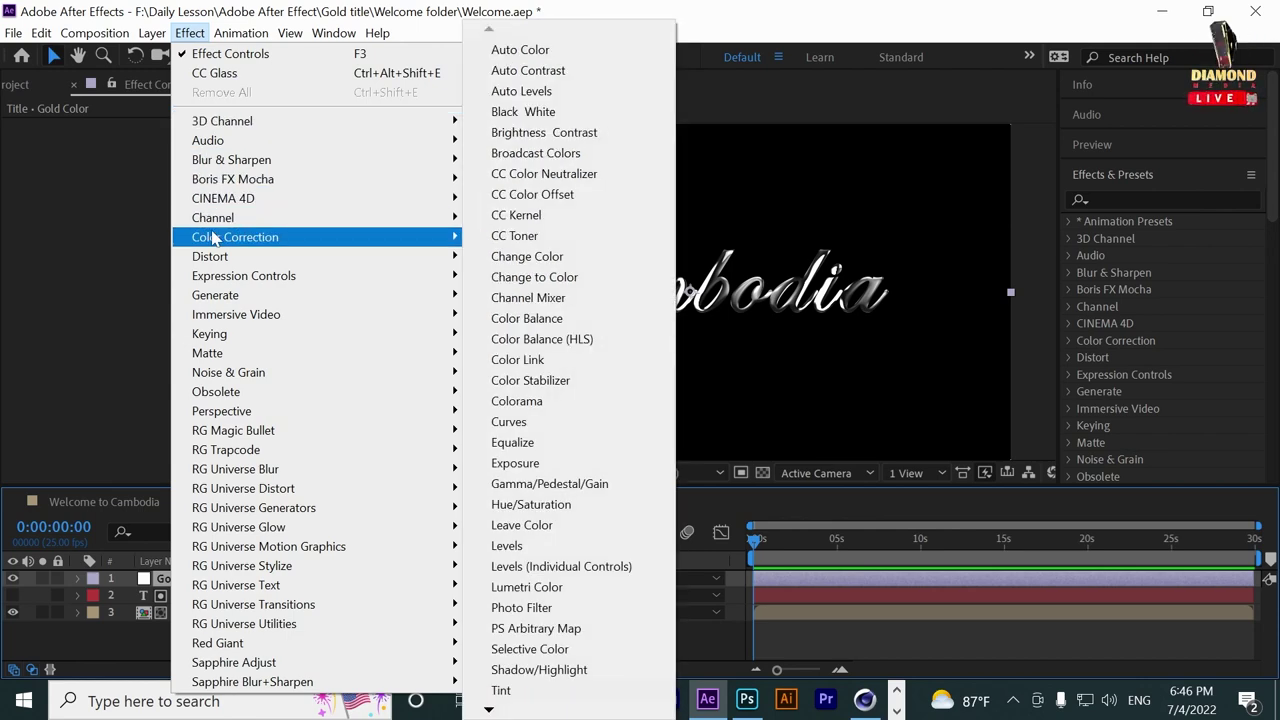
pyautogui.click(509, 421)
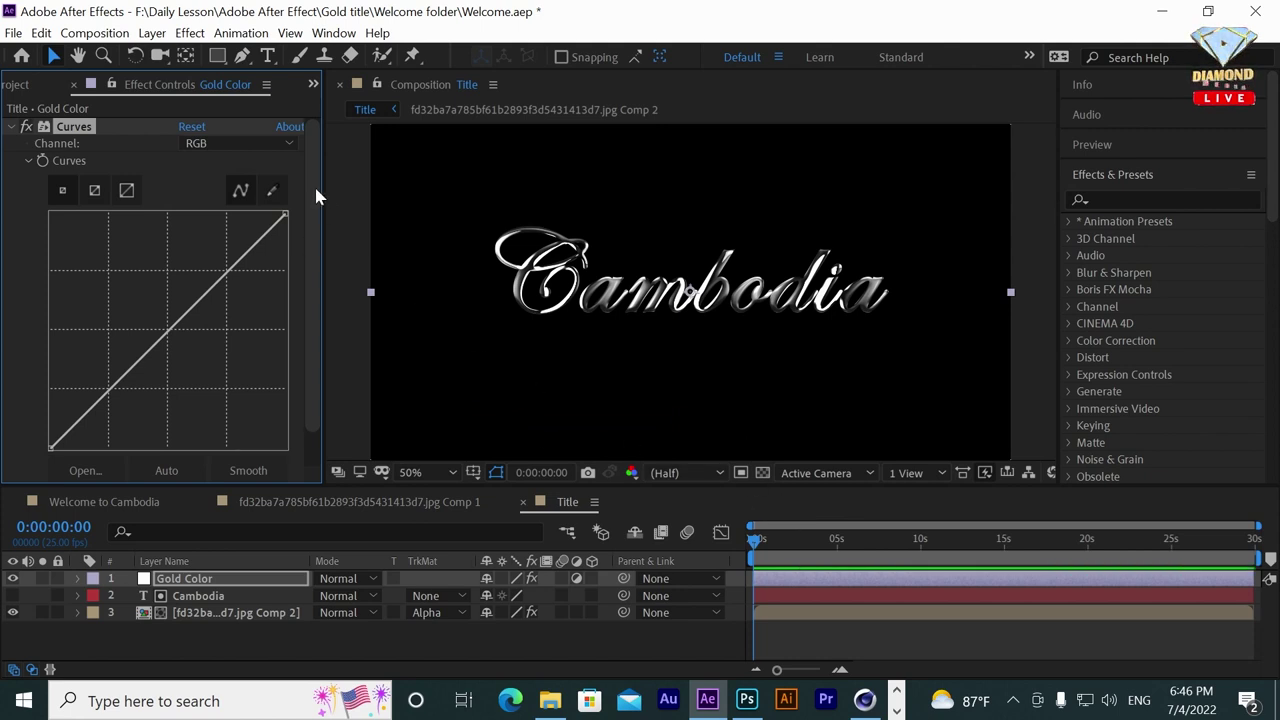
pyautogui.click(280, 145)
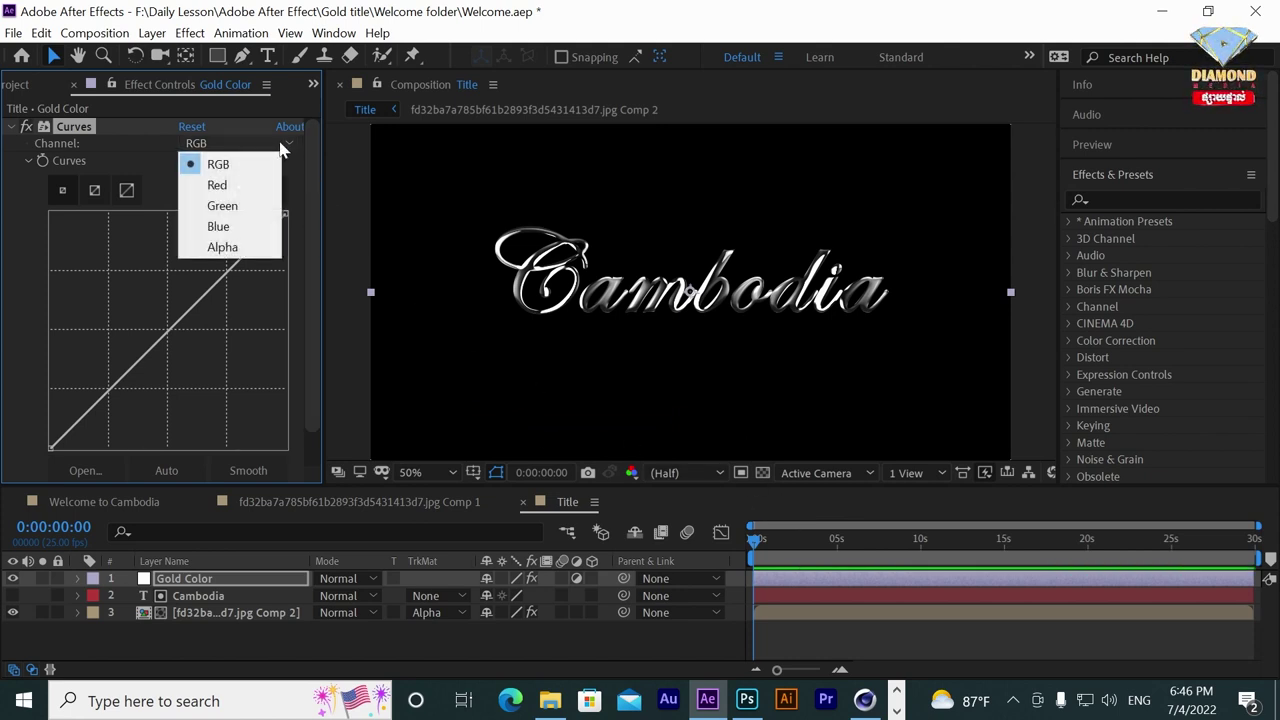
pyautogui.click(239, 184)
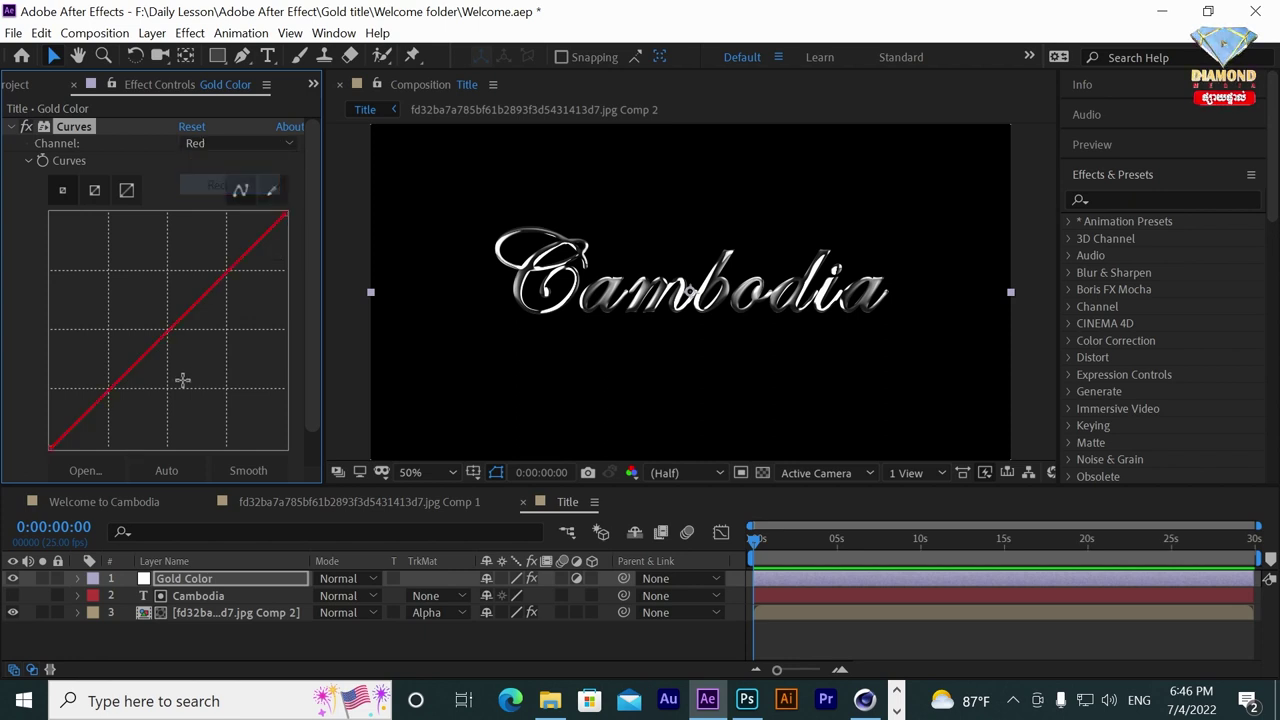
pyautogui.moveTo(174, 327)
pyautogui.mouseDown()
pyautogui.moveTo(51, 309)
pyautogui.moveTo(117, 314)
pyautogui.moveTo(81, 313)
pyautogui.mouseUp()
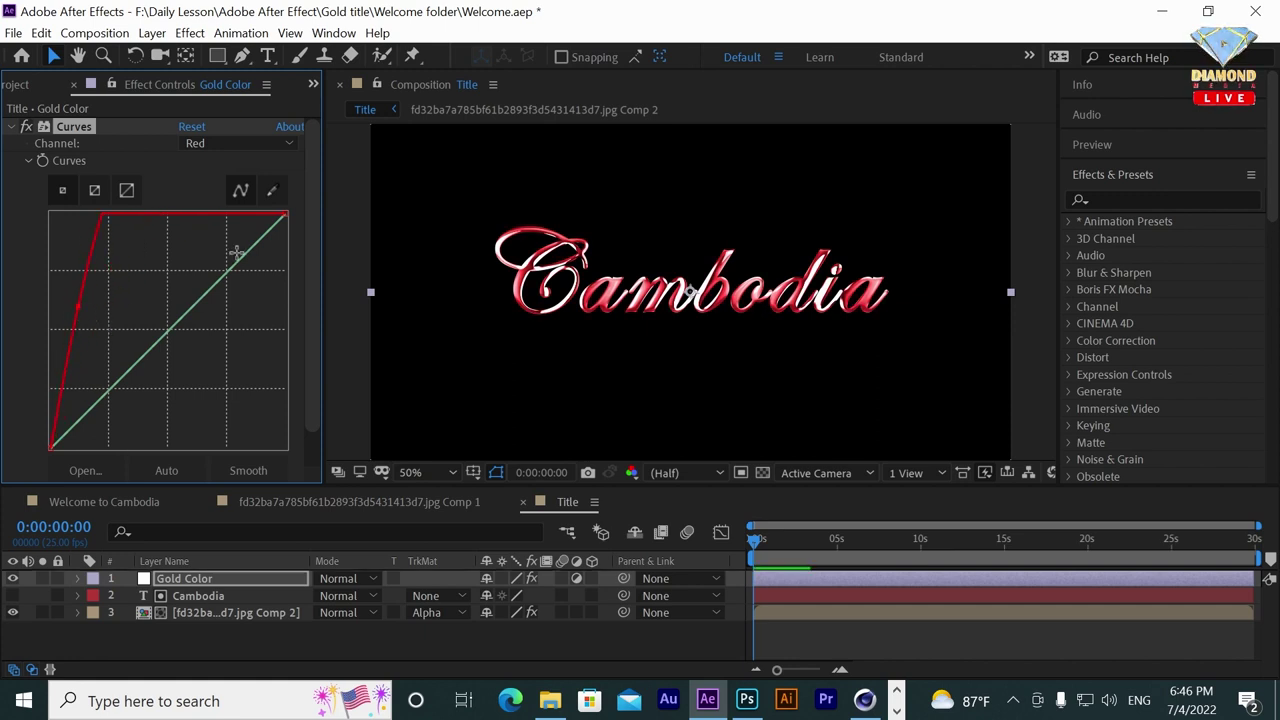
pyautogui.click(259, 148)
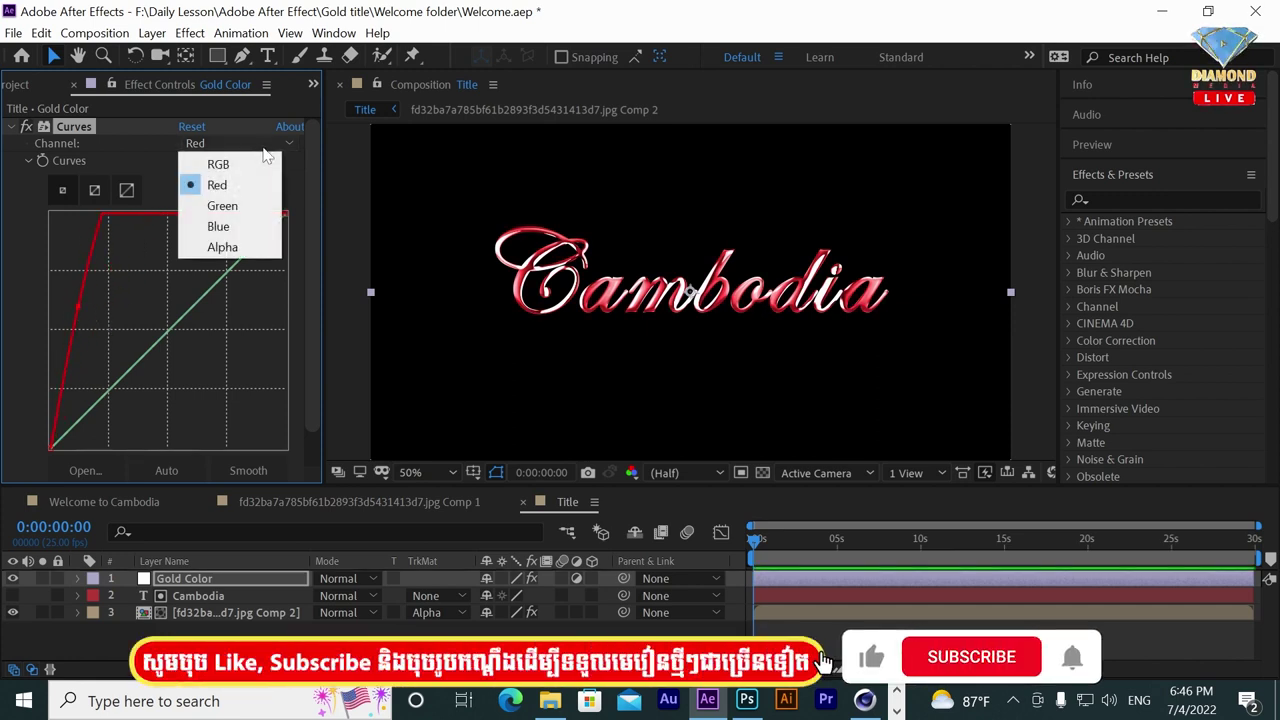
# Bend the Green curve up and pull the Blue curve into a steep S-shape for rich gold.
pyautogui.click(235, 203)
pyautogui.moveTo(170, 328); pyautogui.dragTo(103, 309)
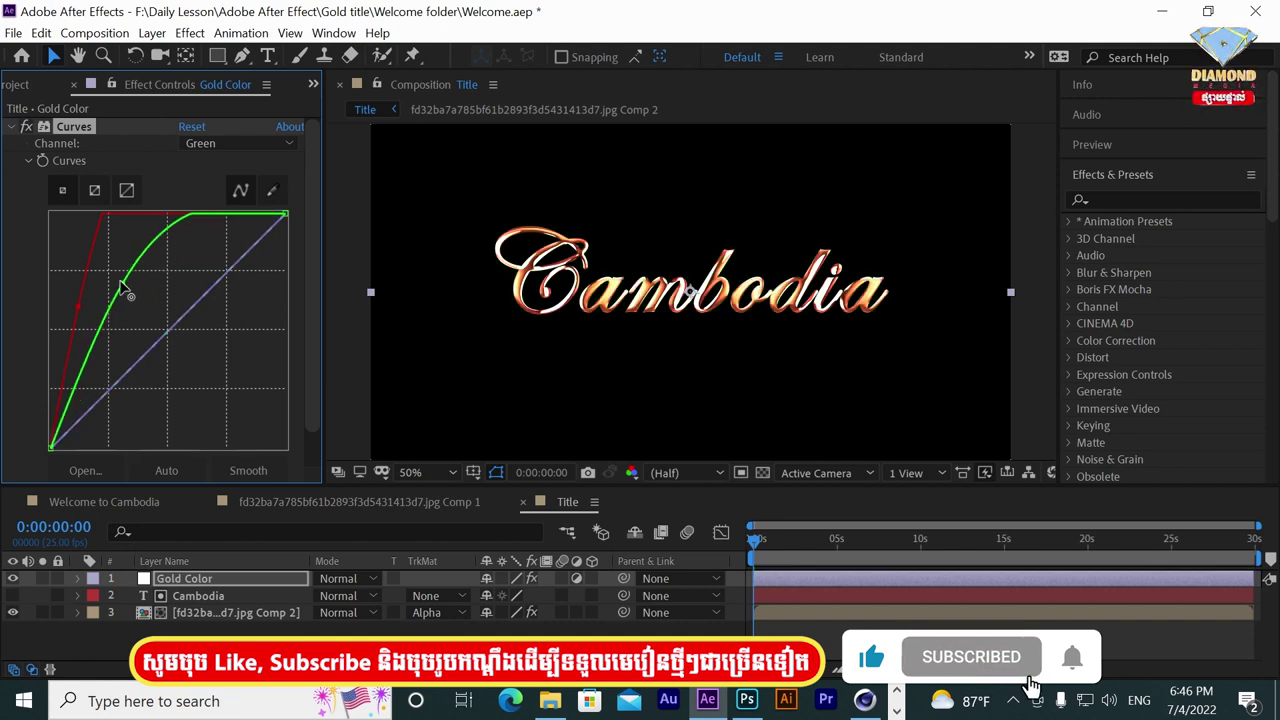
pyautogui.moveTo(102, 309)
pyautogui.mouseDown()
pyautogui.moveTo(138, 275)
pyautogui.moveTo(125, 275)
pyautogui.mouseUp()
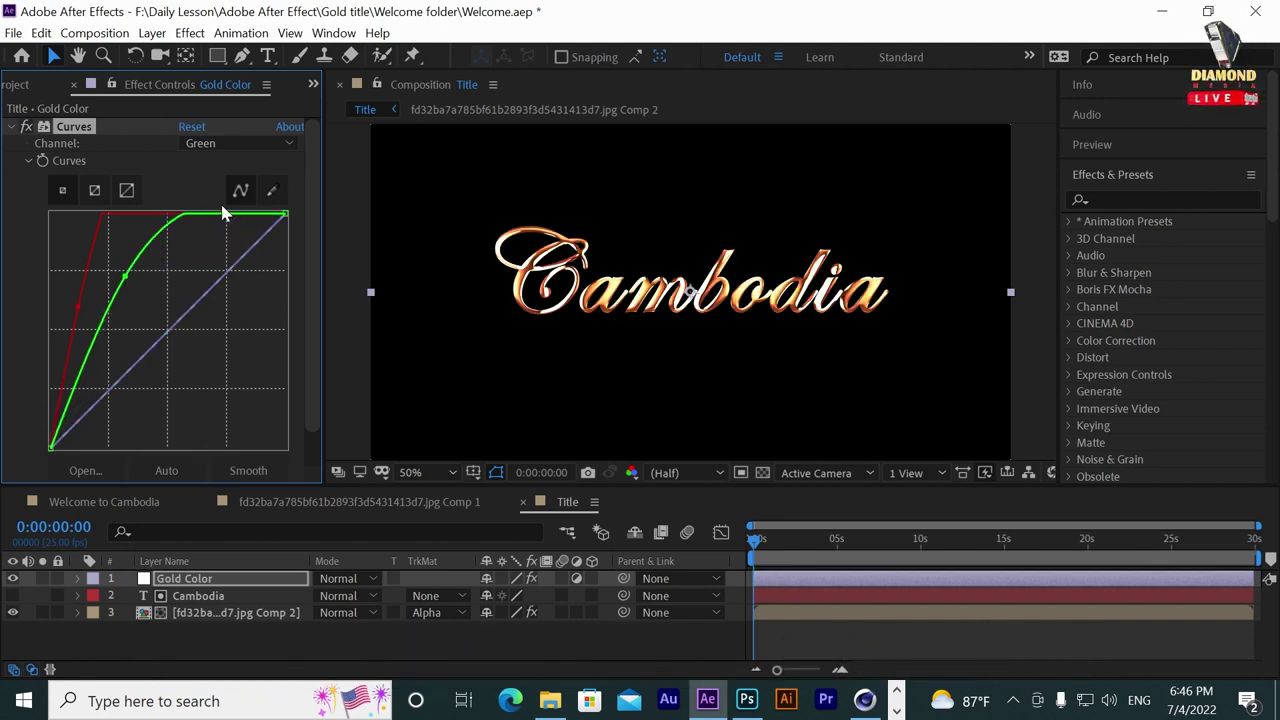
pyautogui.click(254, 144)
pyautogui.click(225, 226)
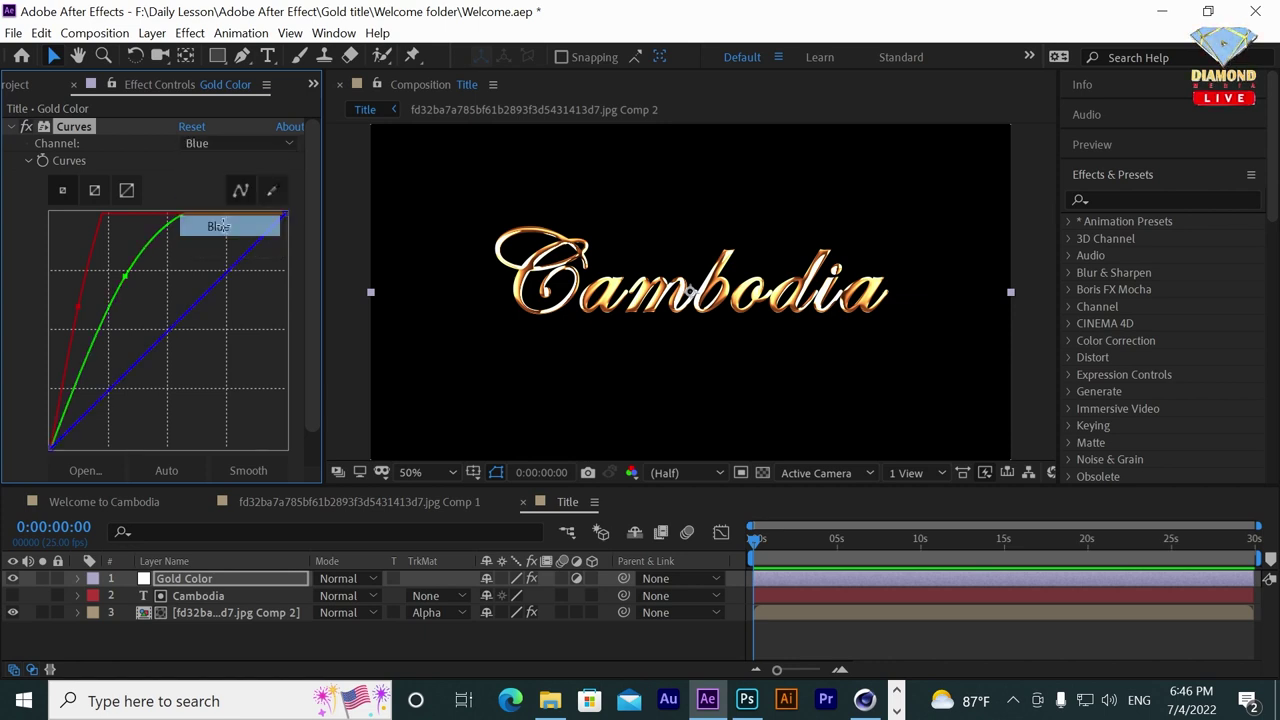
pyautogui.moveTo(179, 315); pyautogui.dragTo(240, 325)
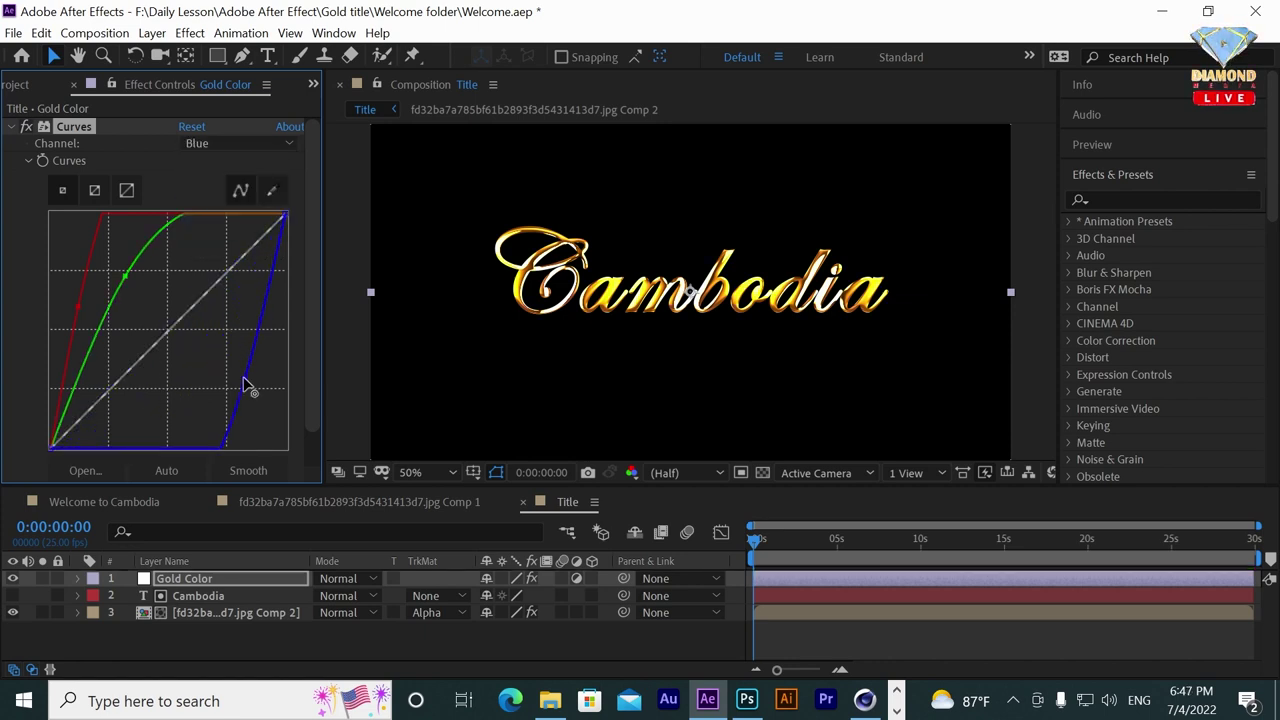
pyautogui.moveTo(240, 325); pyautogui.dragTo(275, 305)
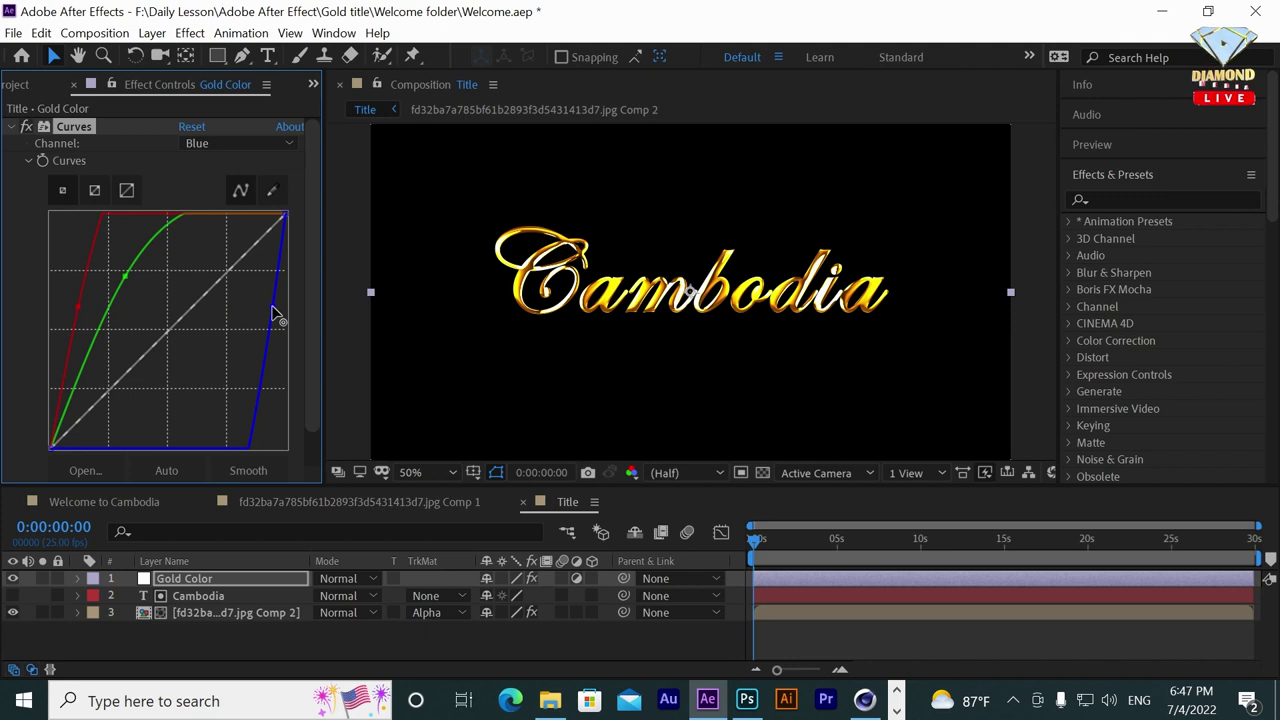
pyautogui.moveTo(805, 563)
pyautogui.mouseDown()
pyautogui.moveTo(918, 560)
pyautogui.moveTo(846, 557)
pyautogui.mouseUp()
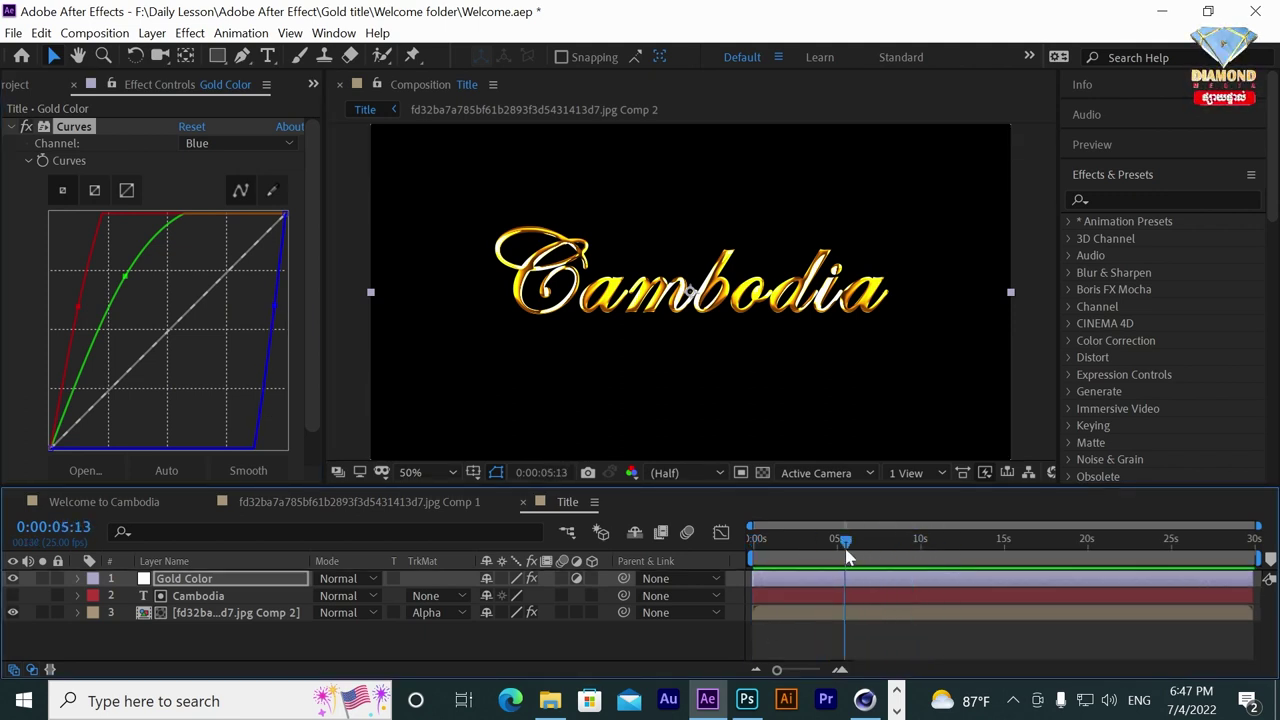
# Trim the Title composition to a work area ending at 0:00:05:13.
pyautogui.press('n')
pyautogui.rightClick(821, 554)
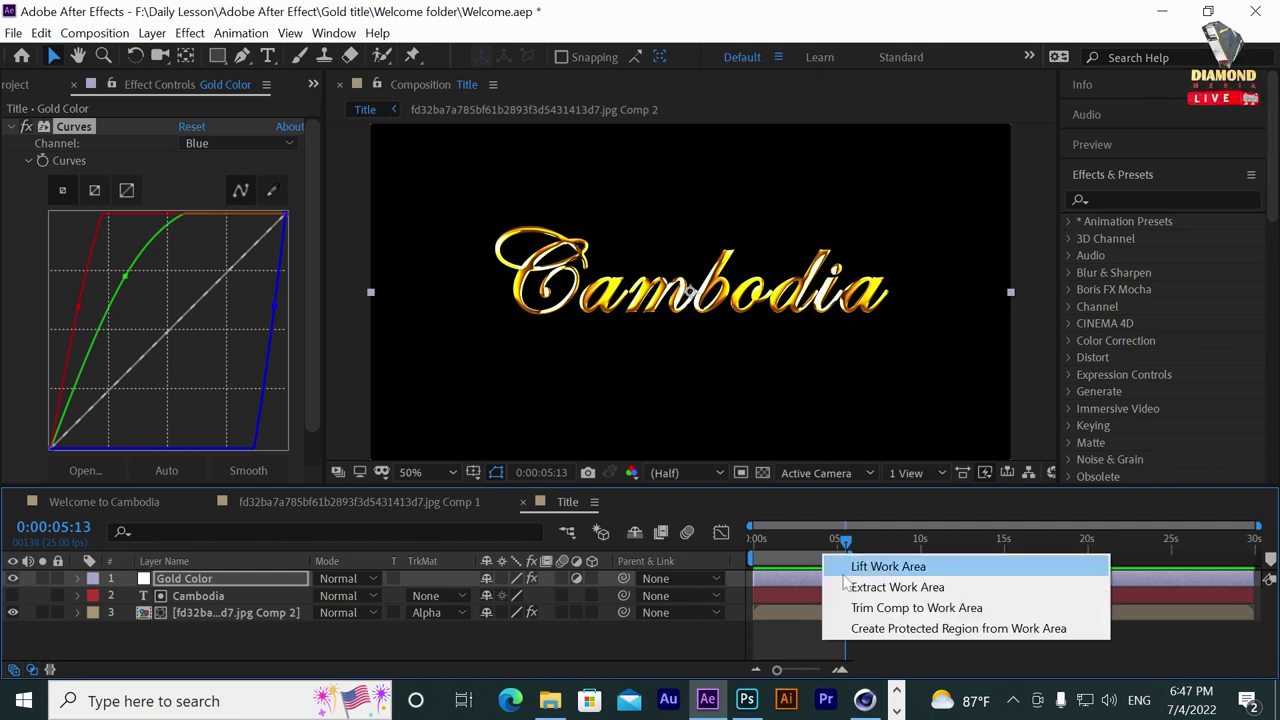
pyautogui.click(852, 605)
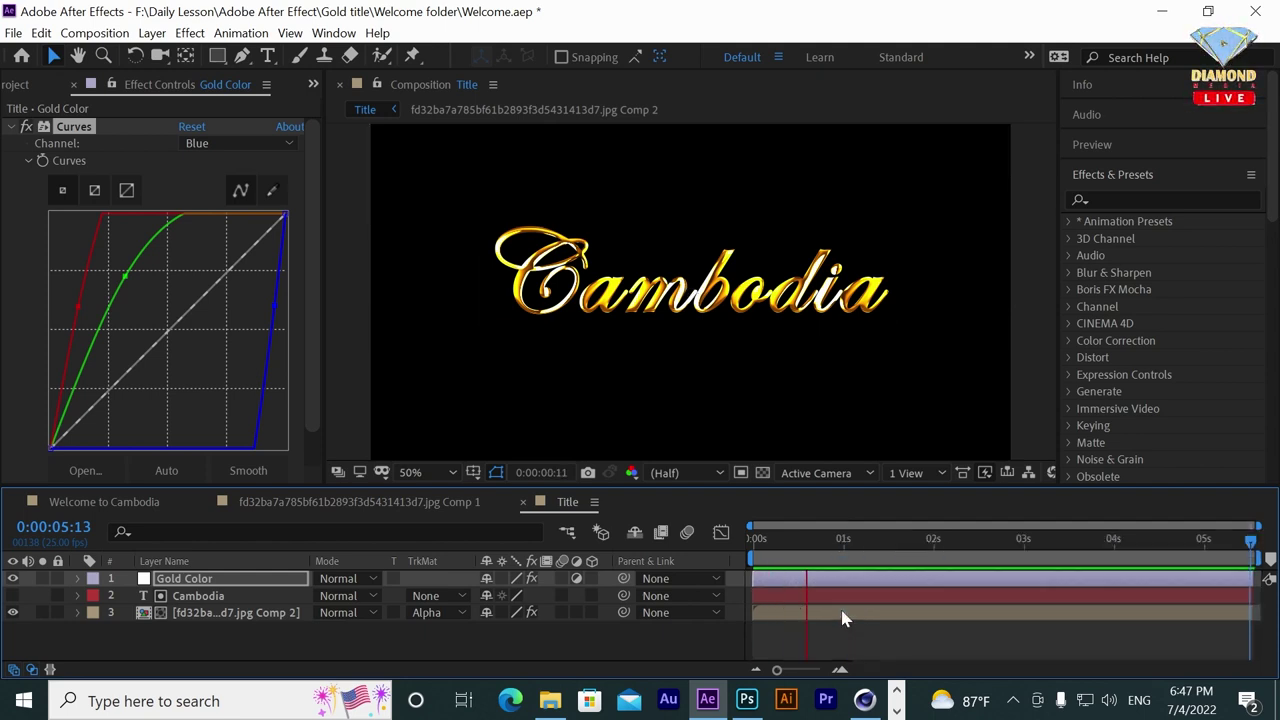
# Return to the start and toggle the Comp 2 reflection layer off and on to compare.
pyautogui.click(809, 552)
pyautogui.moveTo(810, 555); pyautogui.dragTo(719, 548)
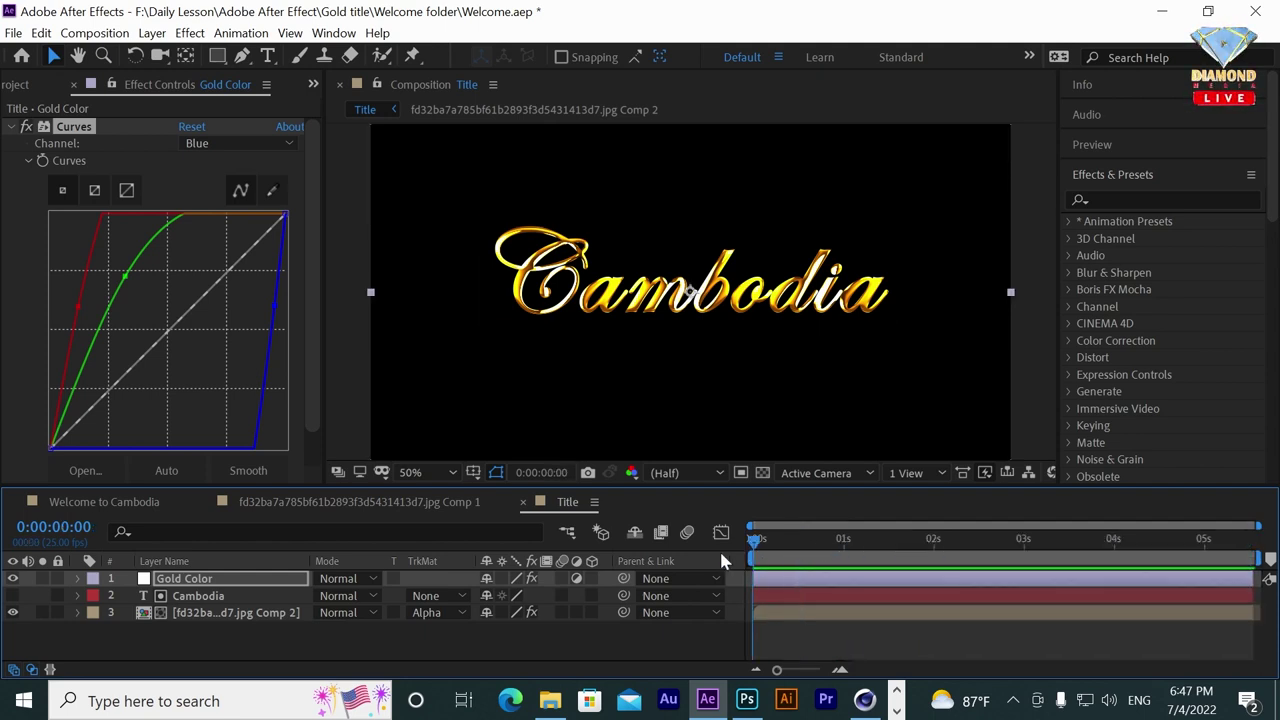
pyautogui.click(182, 613)
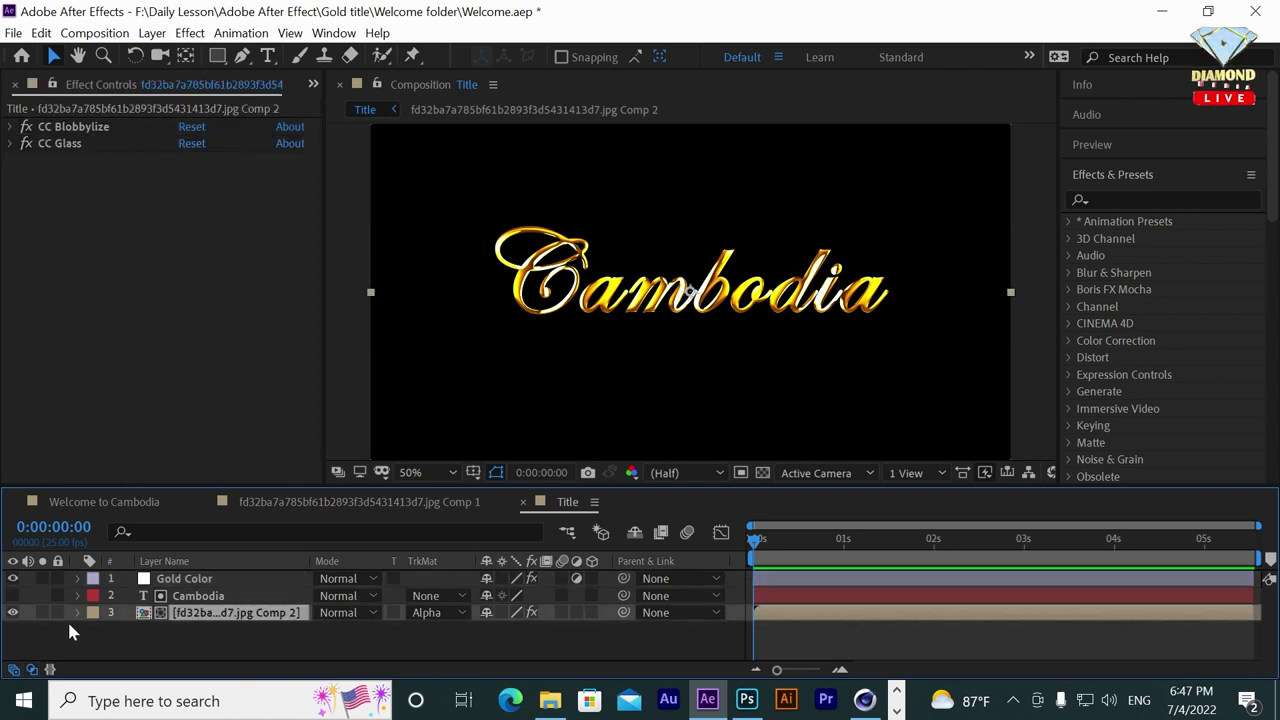
pyautogui.click(13, 612)
pyautogui.click(13, 612)
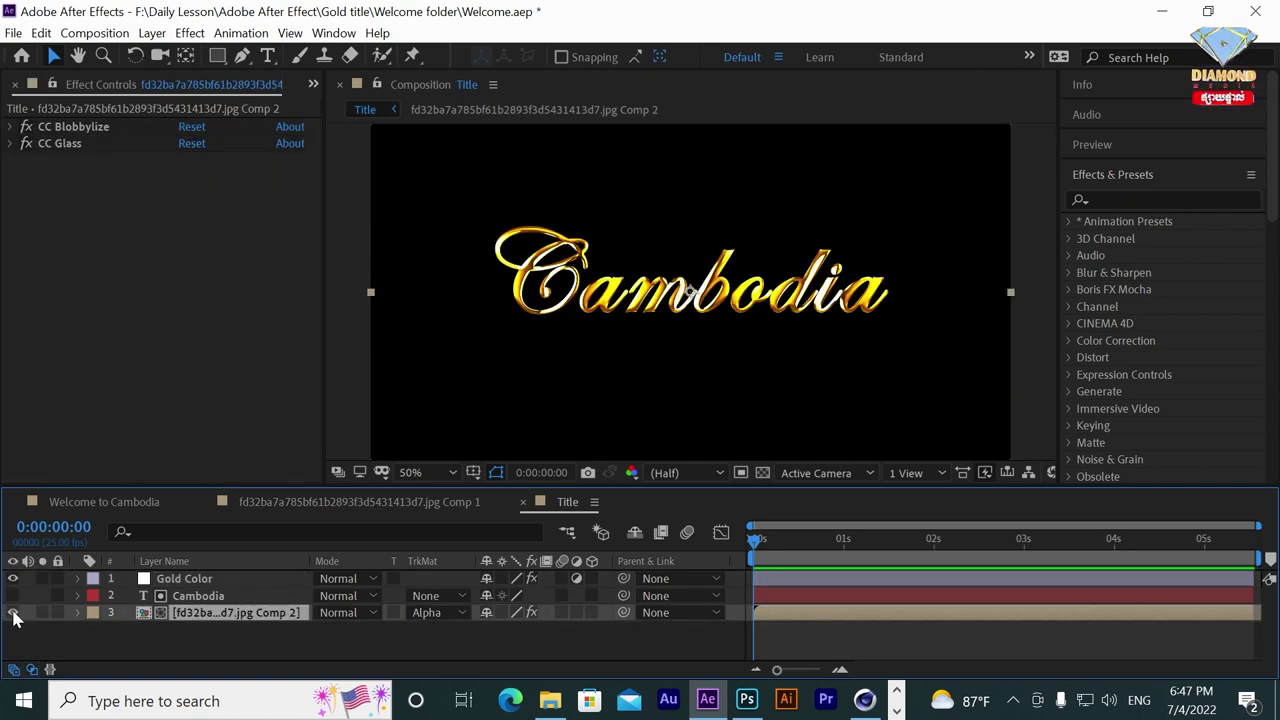
# Inside Comp 2, animate Motion Tile's Tile Center from 368 to 8678 by 0:00:08:08.
pyautogui.doubleClick(800, 615)
pyautogui.click(787, 583)
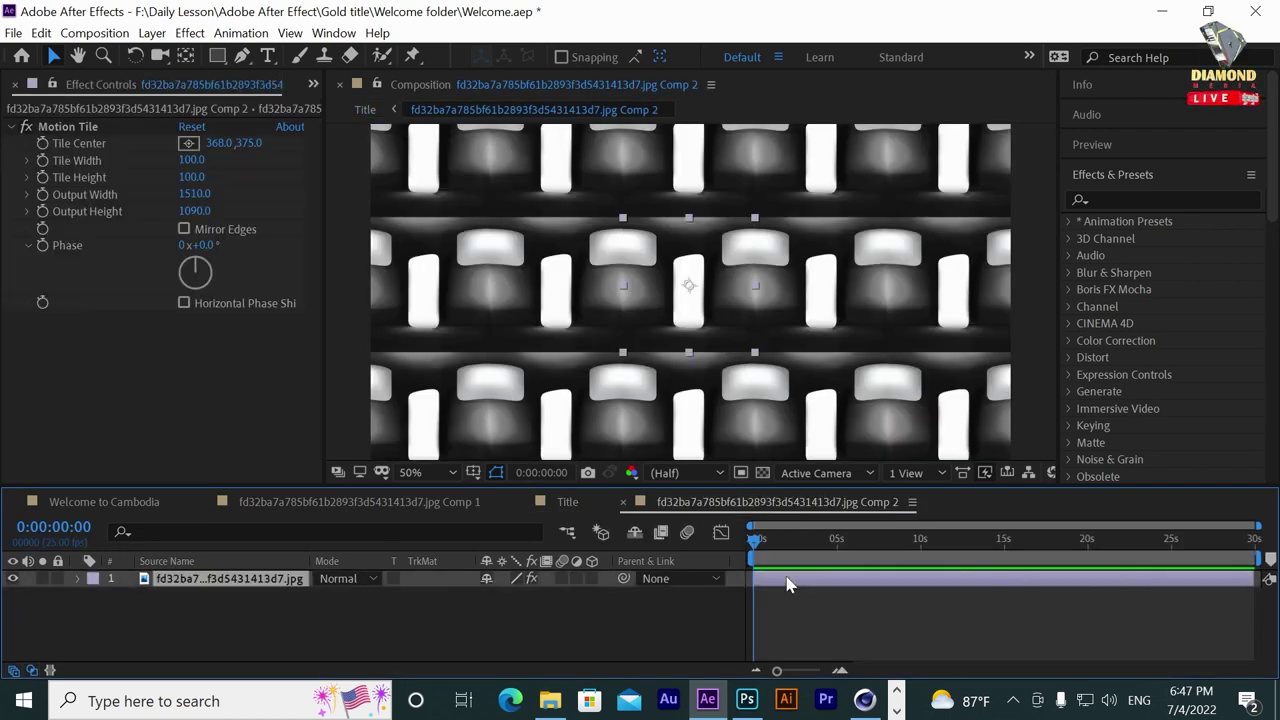
pyautogui.click(75, 128)
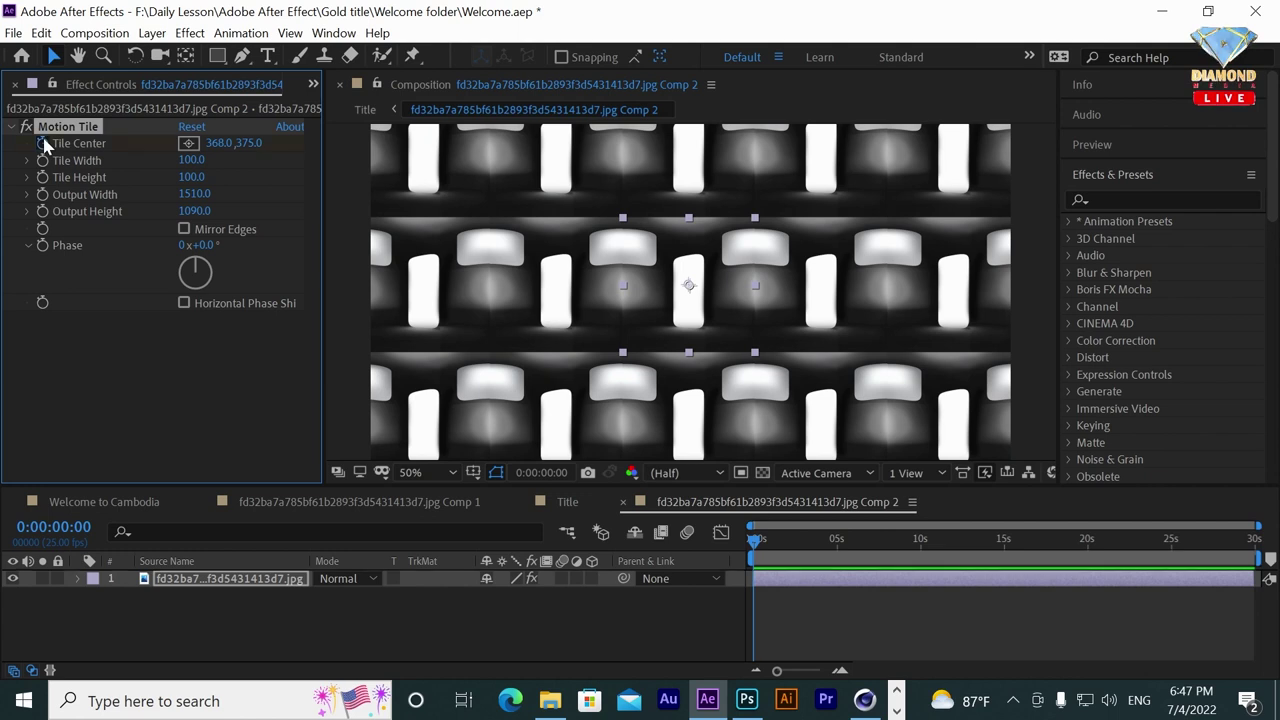
pyautogui.click(893, 545)
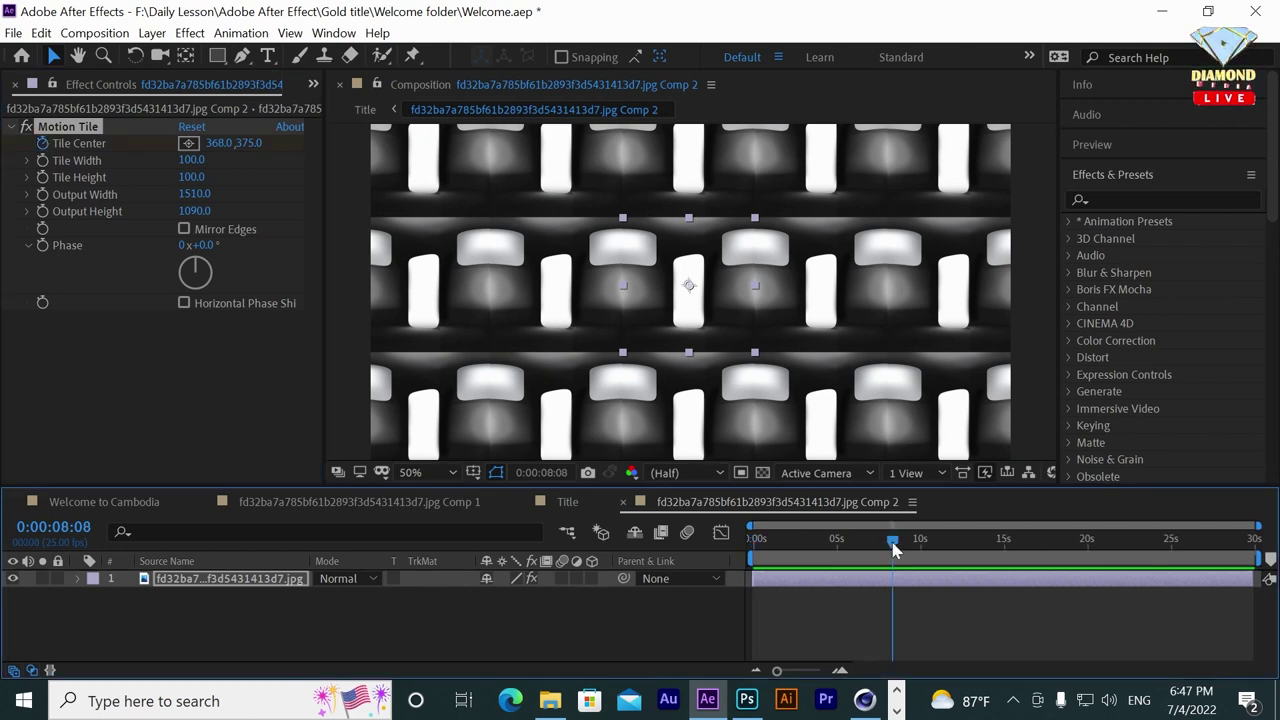
pyautogui.moveTo(228, 146)
pyautogui.mouseDown()
pyautogui.moveTo(576, 156)
pyautogui.moveTo(1238, 500)
pyautogui.mouseUp()
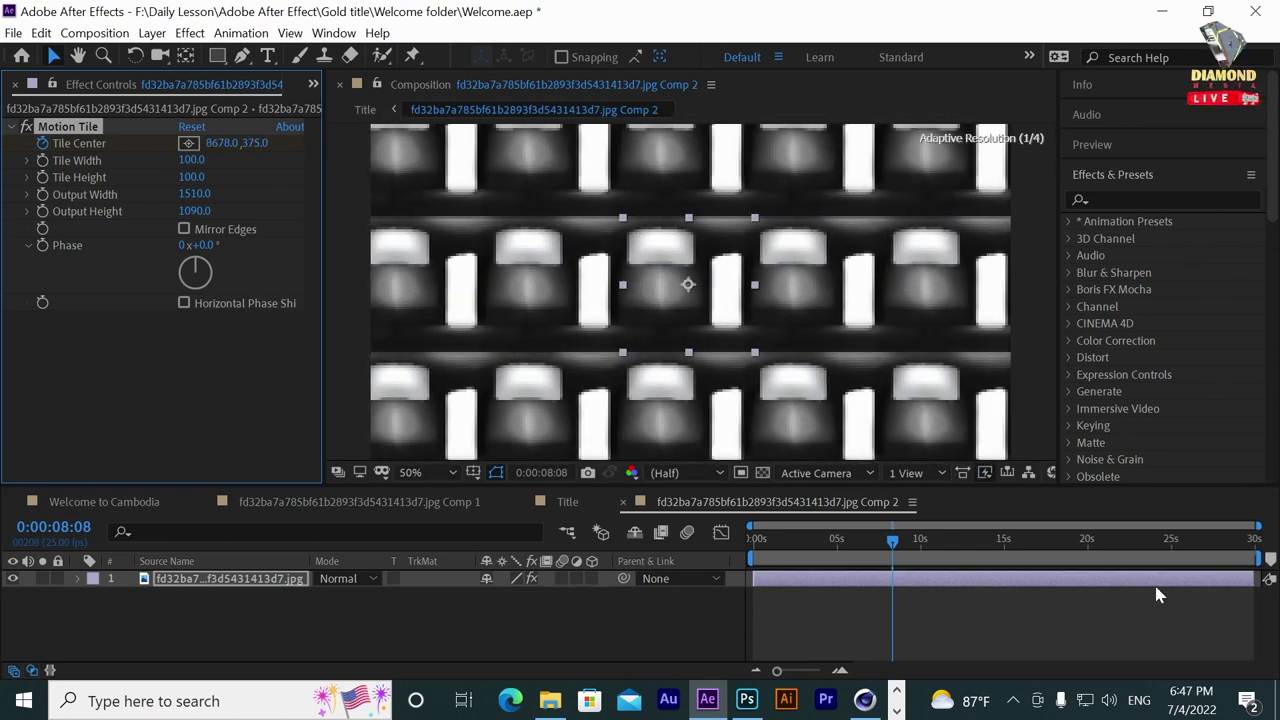
pyautogui.click(570, 503)
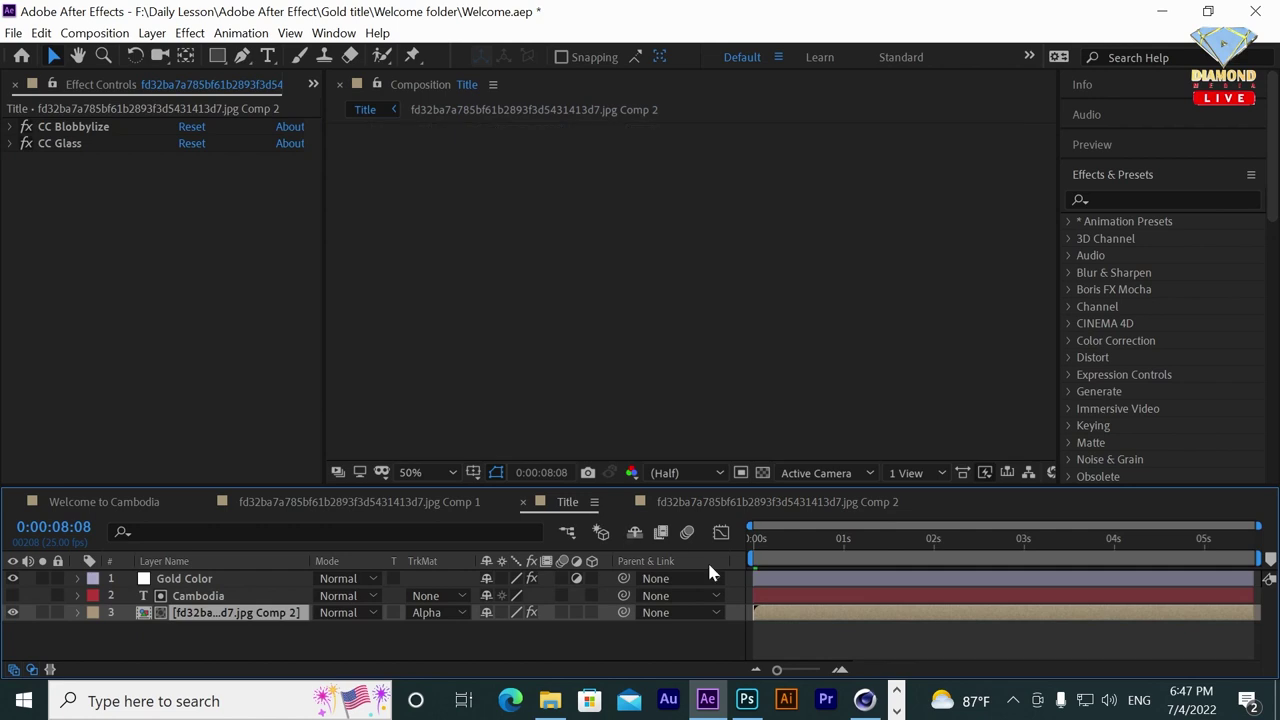
# Scrub the Title timeline to 0:00:02:02 to preview the gold lettering with its animated reflection.
pyautogui.moveTo(845, 557); pyautogui.dragTo(940, 557)
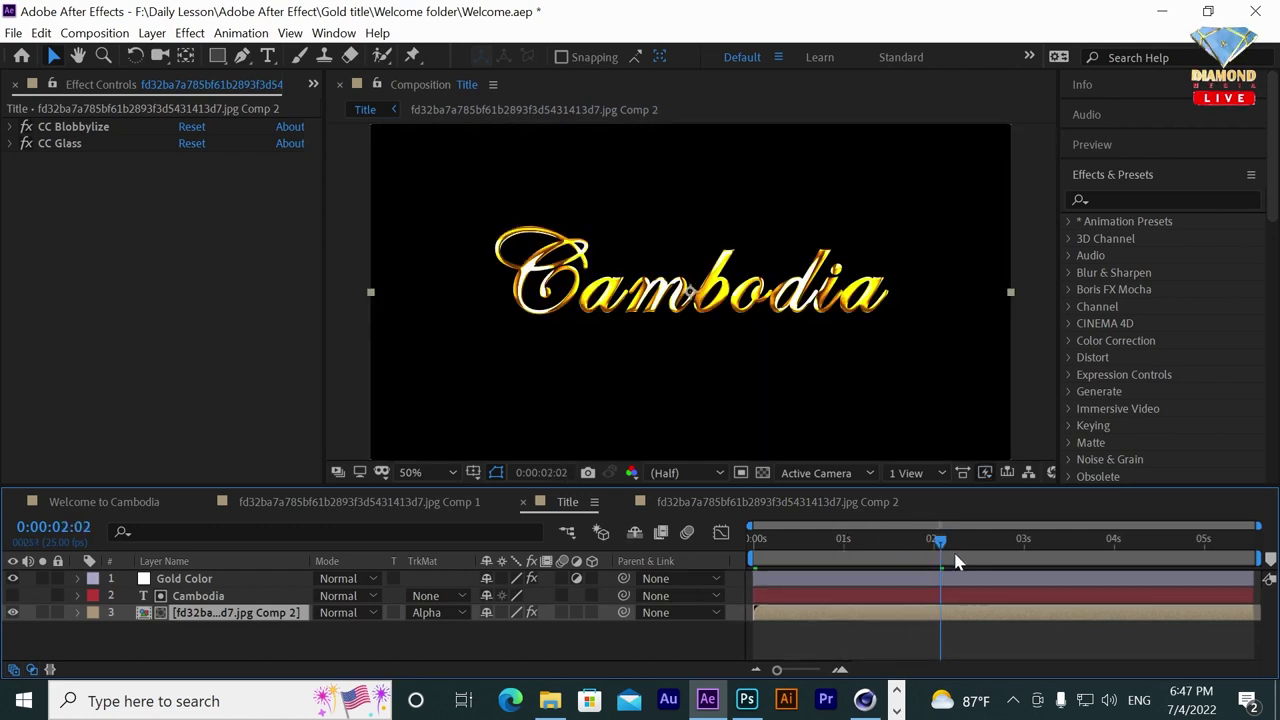